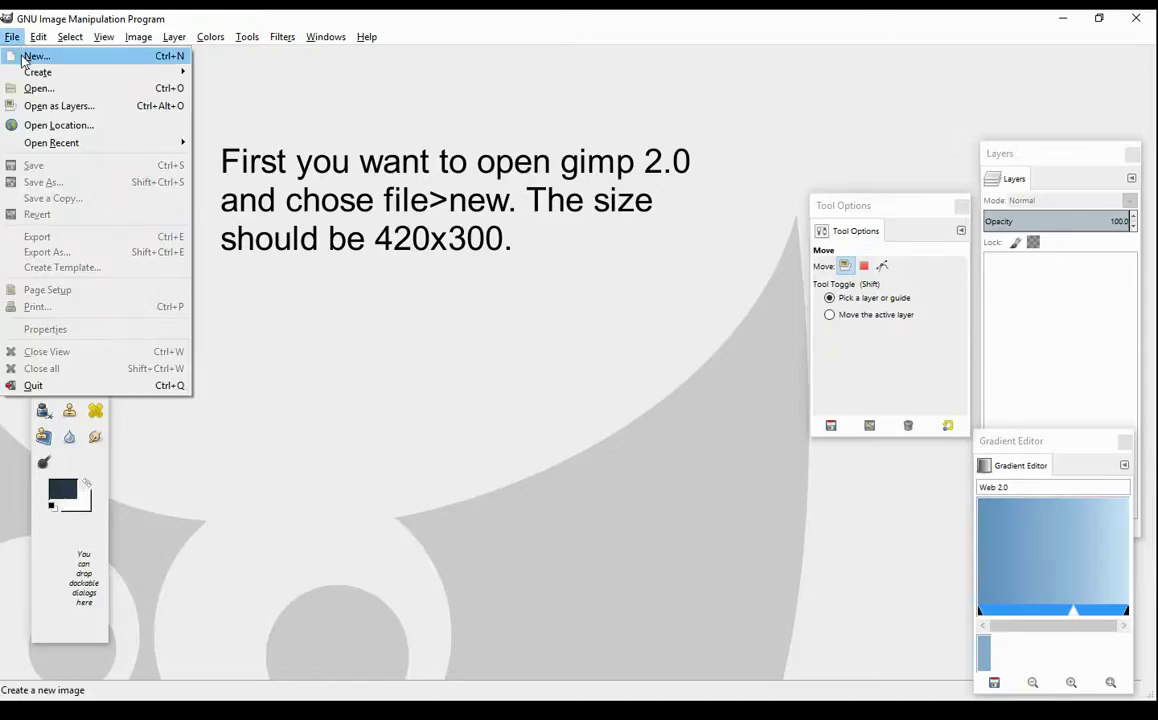
# Step: Make a new blank 420 x 300 pixel canvas via File > New
pyautogui.click(23, 58)
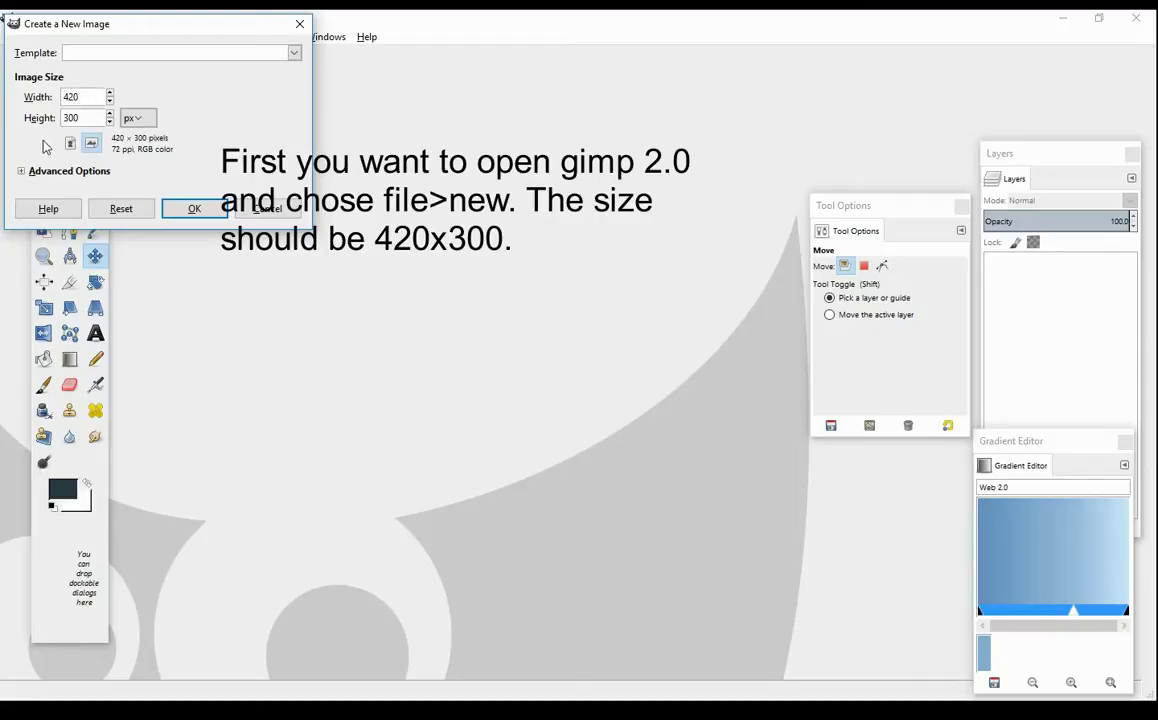
pyautogui.click(182, 208)
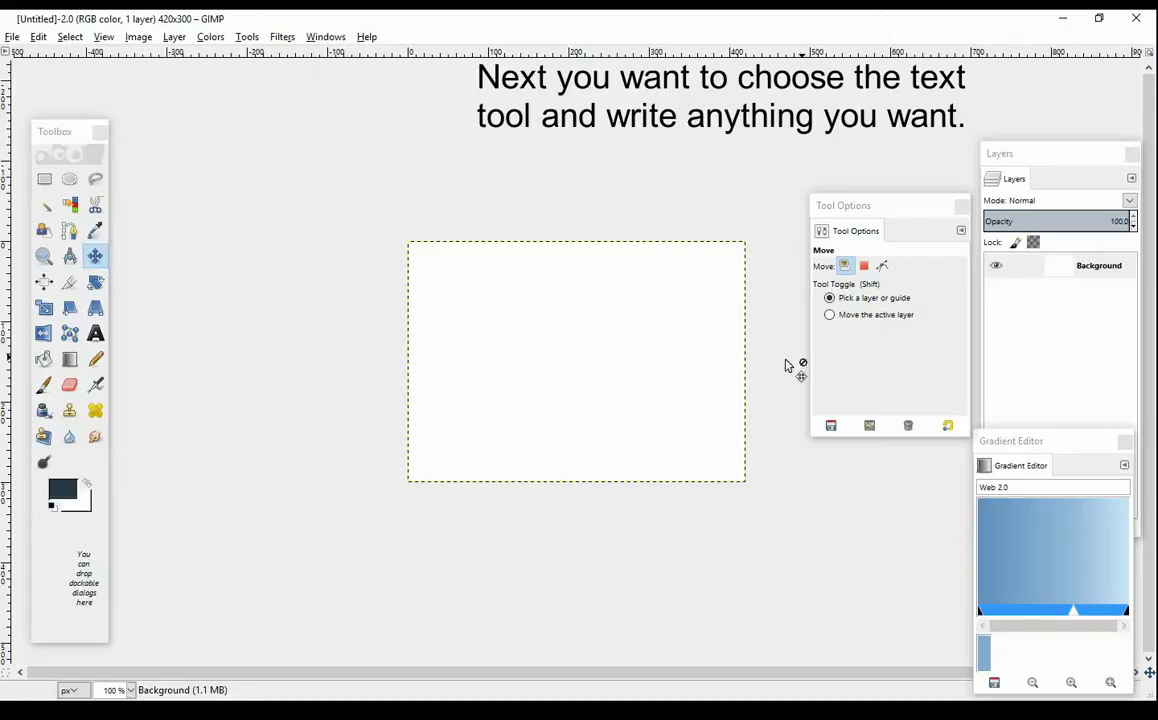
# Step: Draw a text box across the top of the canvas and type HELLO
pyautogui.click(96, 335)
pyautogui.moveTo(412, 251); pyautogui.dragTo(753, 330)
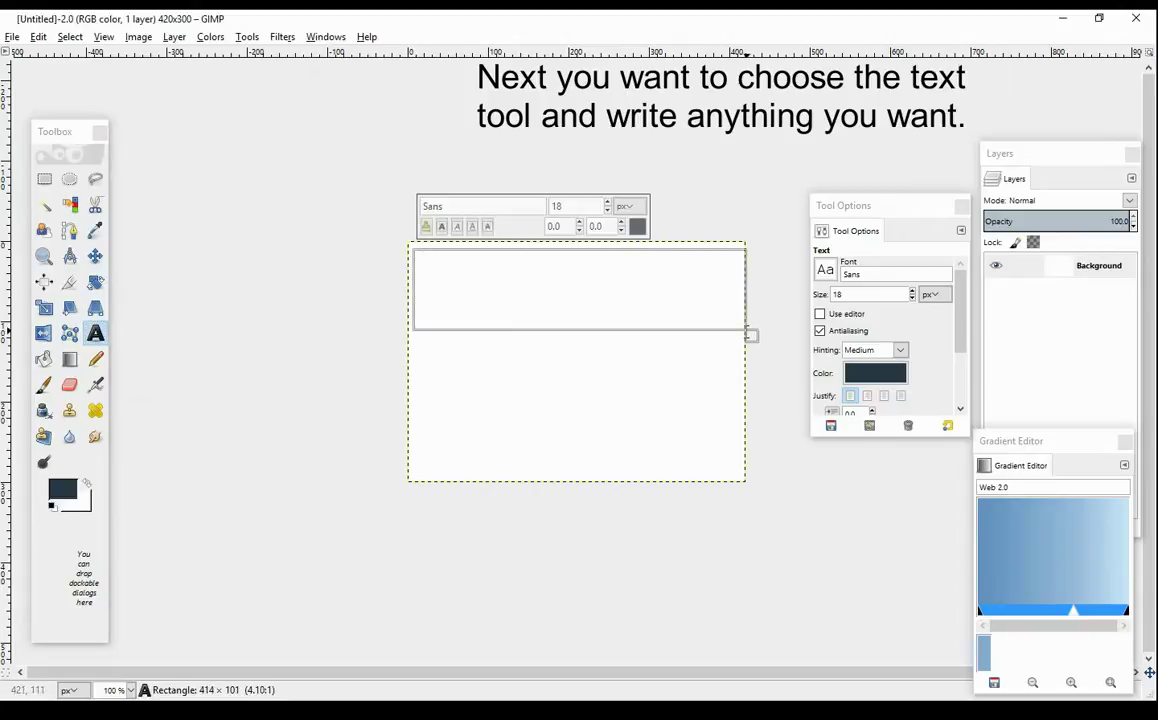
pyautogui.moveTo(753, 330); pyautogui.dragTo(745, 335)
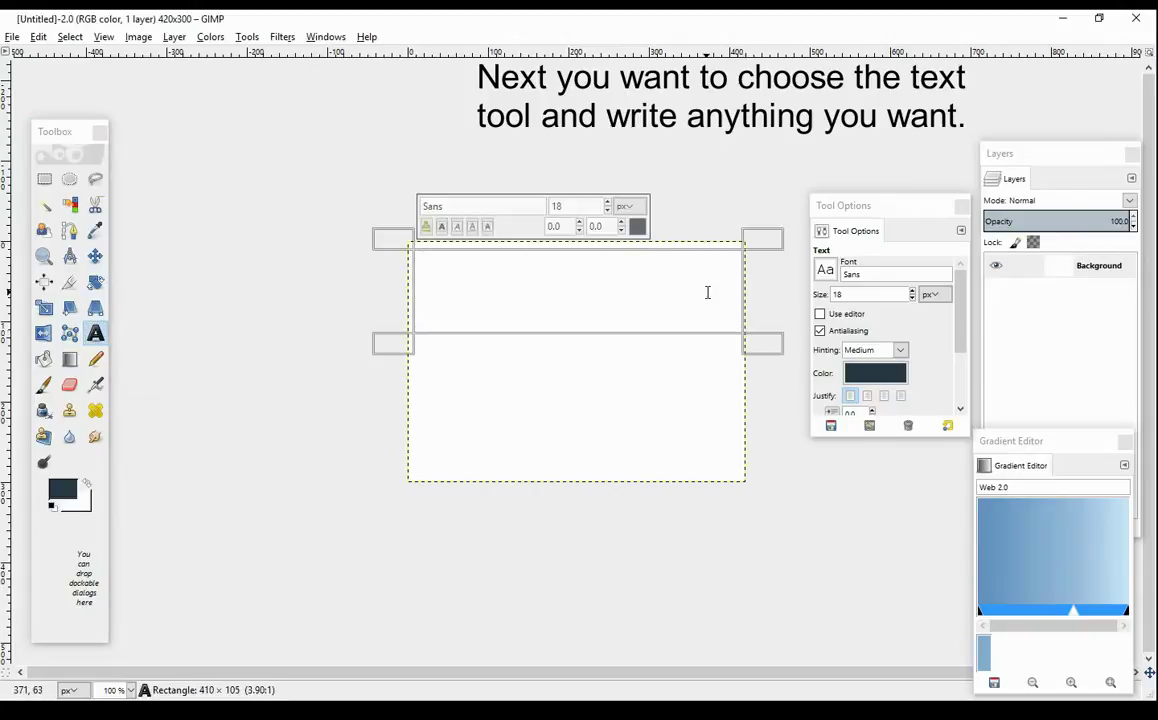
pyautogui.write('Hell')
pyautogui.press('BackSpace')
pyautogui.press('BackSpace')
pyautogui.press('BackSpace')
pyautogui.press('BackSpace')
pyautogui.write('E')
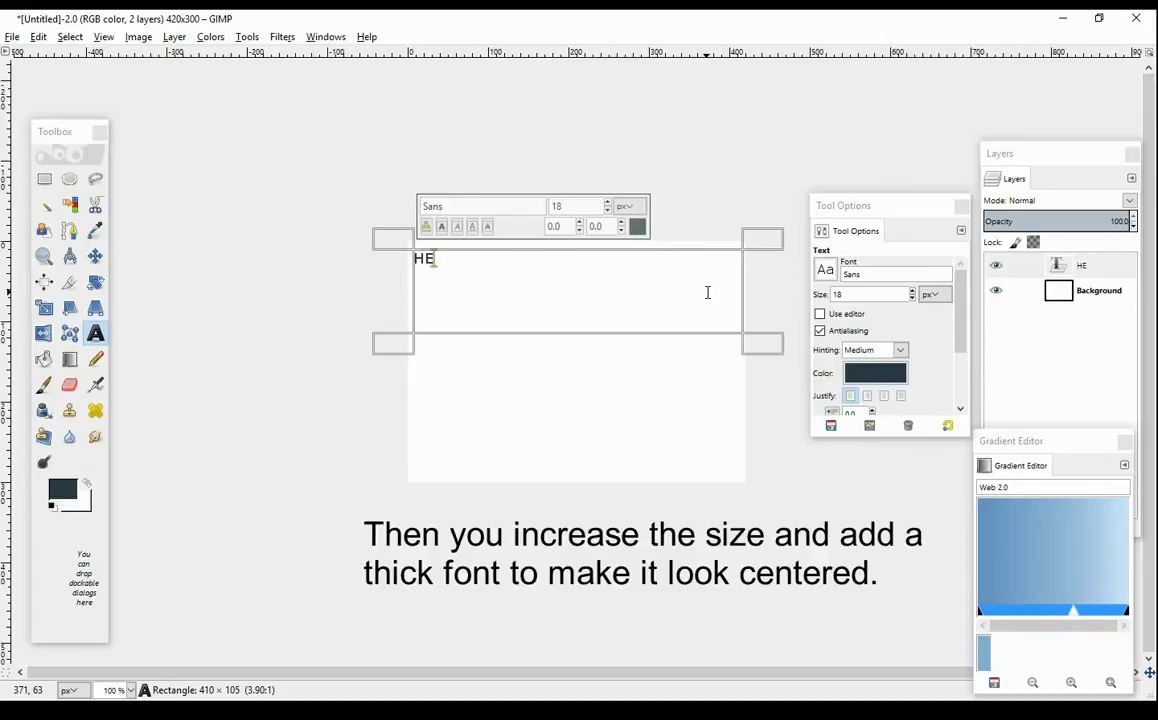
pyautogui.write('LLO')
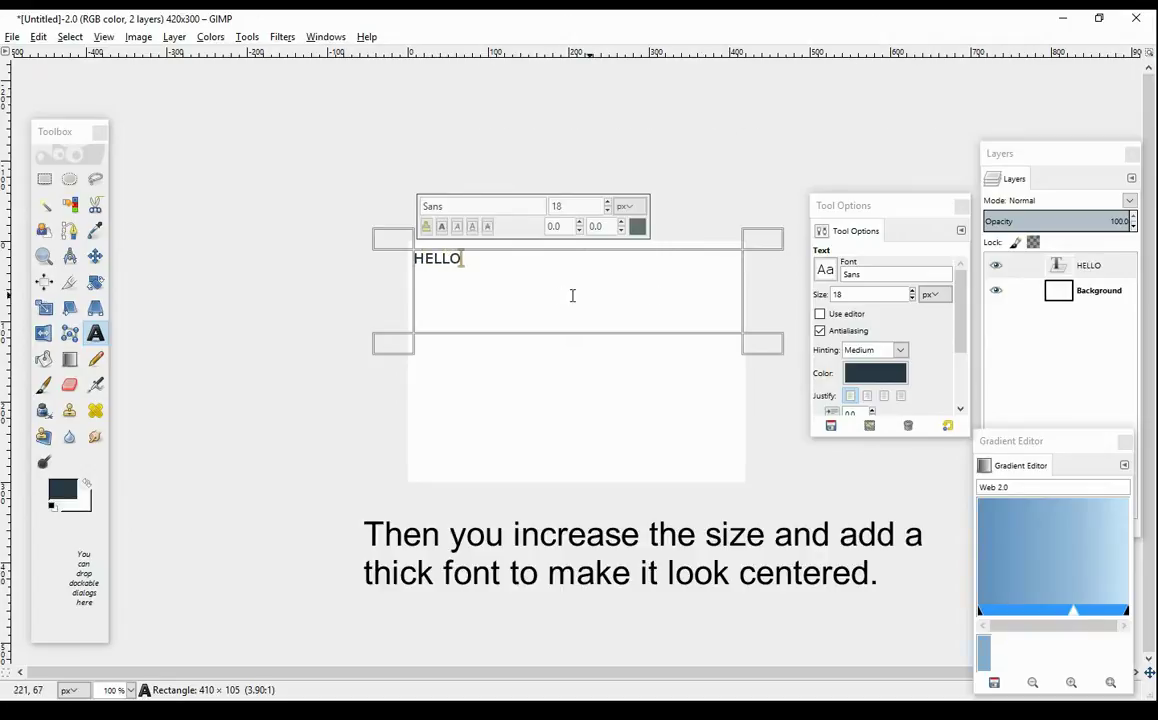
# Step: Set the HELLO text to size 97 in Gill Sans Ultra Bold
pyautogui.moveTo(490, 258); pyautogui.dragTo(410, 255)
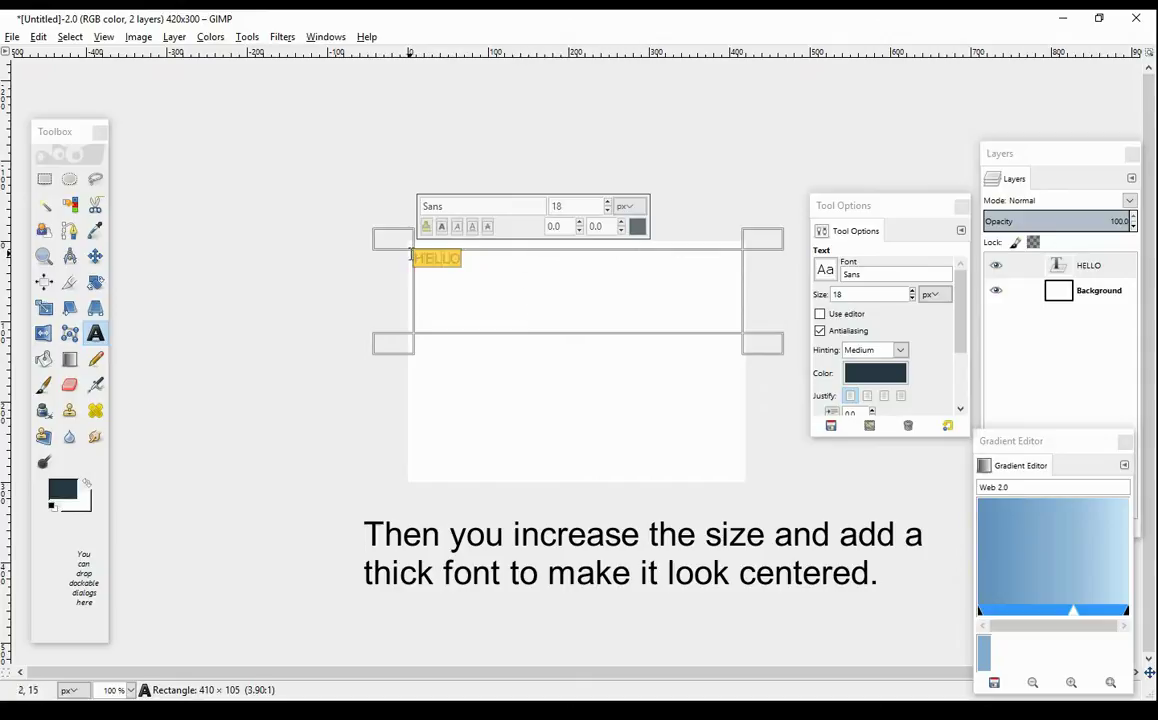
pyautogui.click(607, 202)
pyautogui.click(607, 202)
pyautogui.click(607, 204)
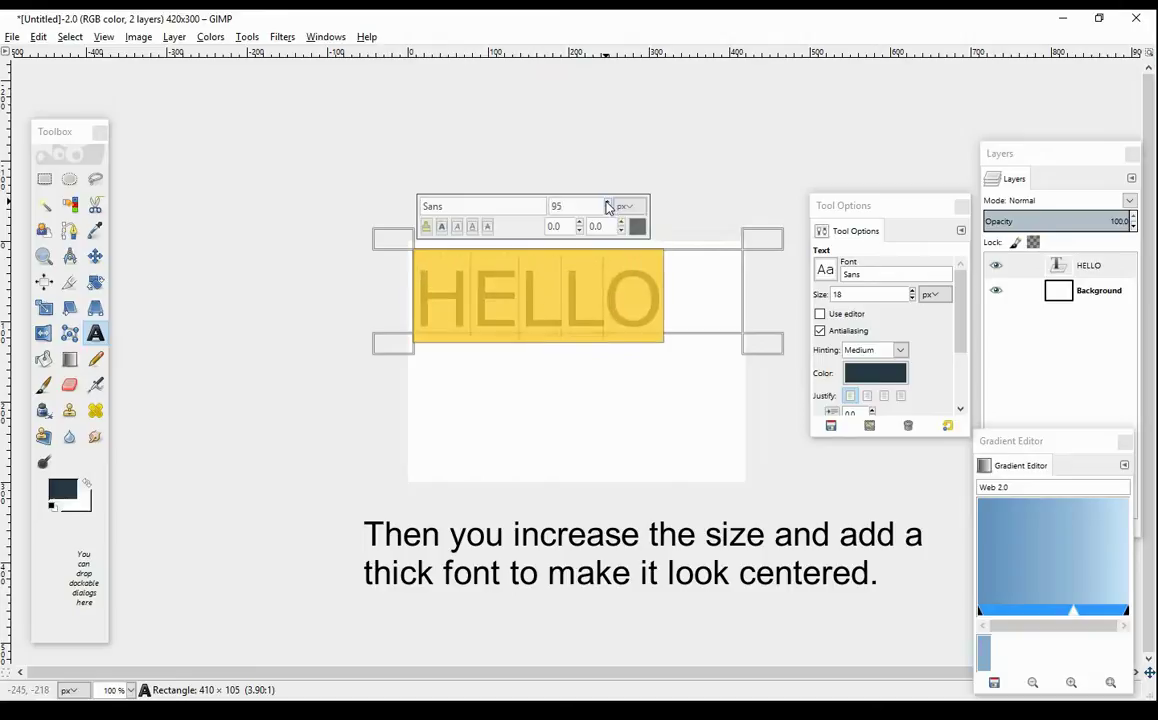
pyautogui.click(461, 207)
pyautogui.press('BackSpace')
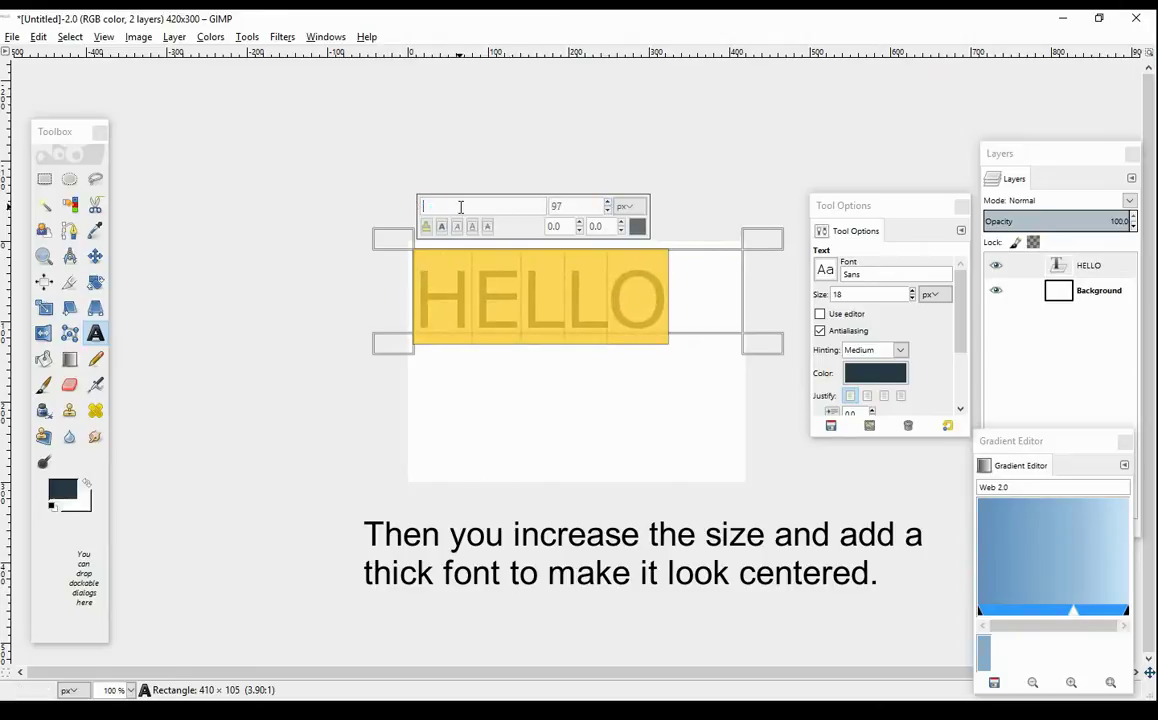
pyautogui.write('gil')
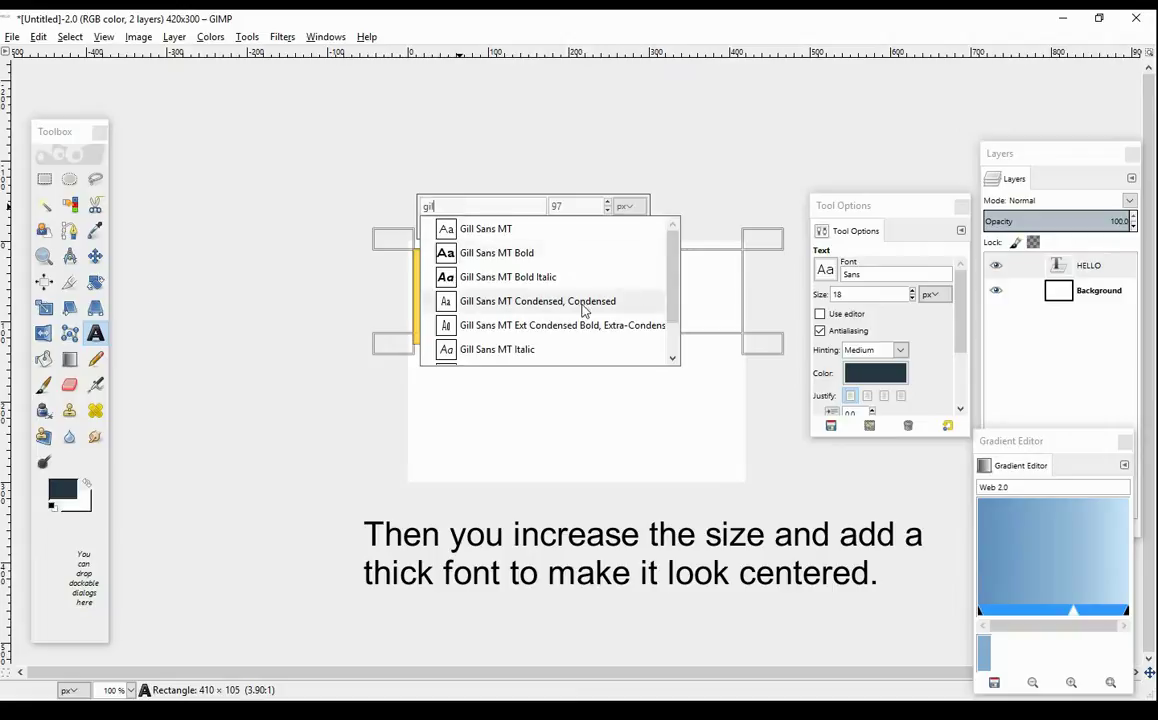
pyautogui.scroll(-2, 670, 300)
pyautogui.click(500, 352)
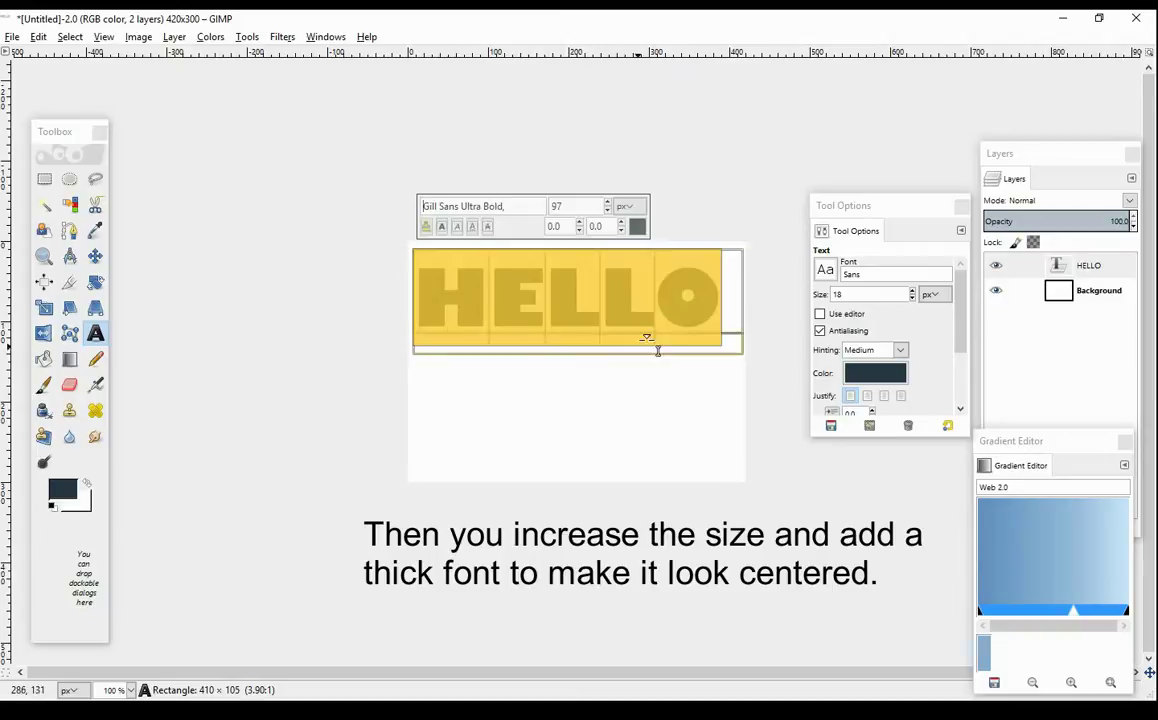
pyautogui.click(732, 318)
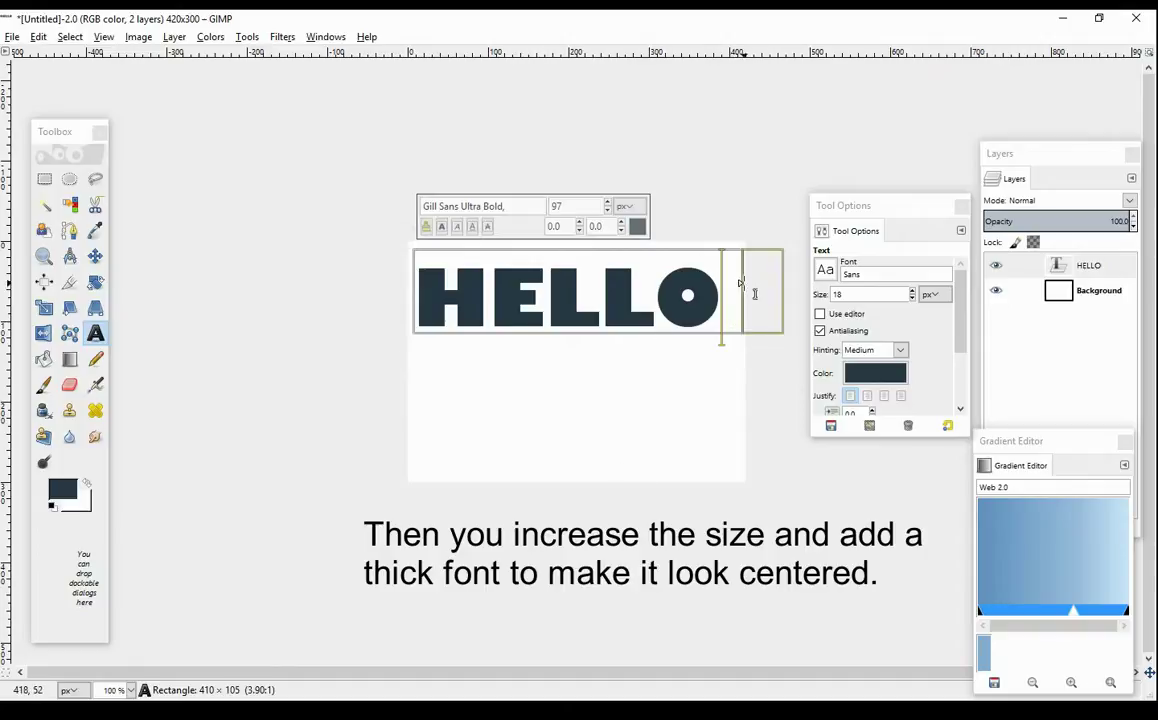
# Step: Colour the HELLO text pure black, 000000
pyautogui.click(988, 266)
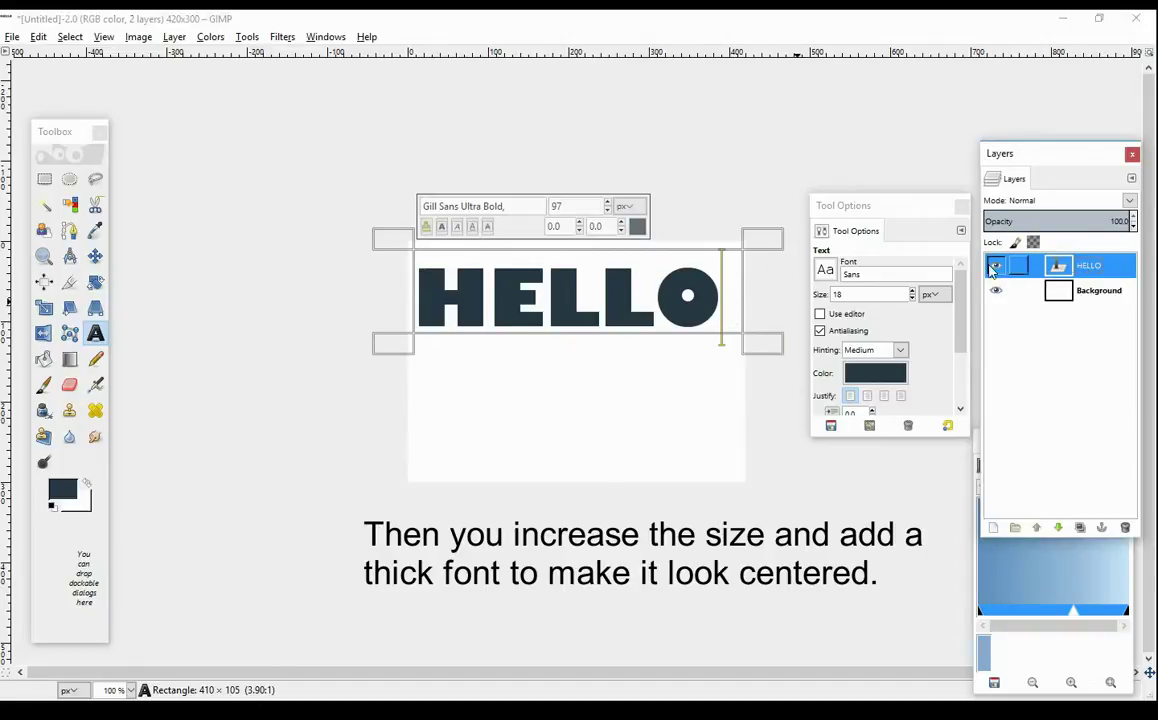
pyautogui.moveTo(718, 300); pyautogui.dragTo(420, 300)
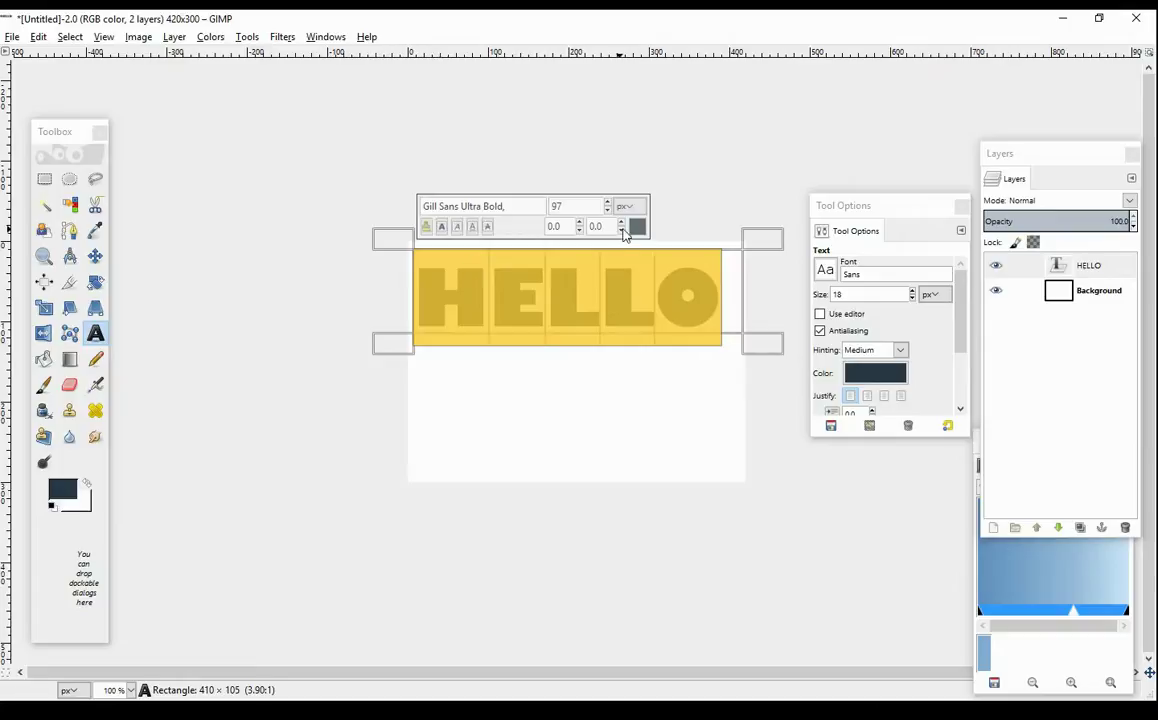
pyautogui.click(637, 226)
pyautogui.click(739, 292)
pyautogui.click(708, 352)
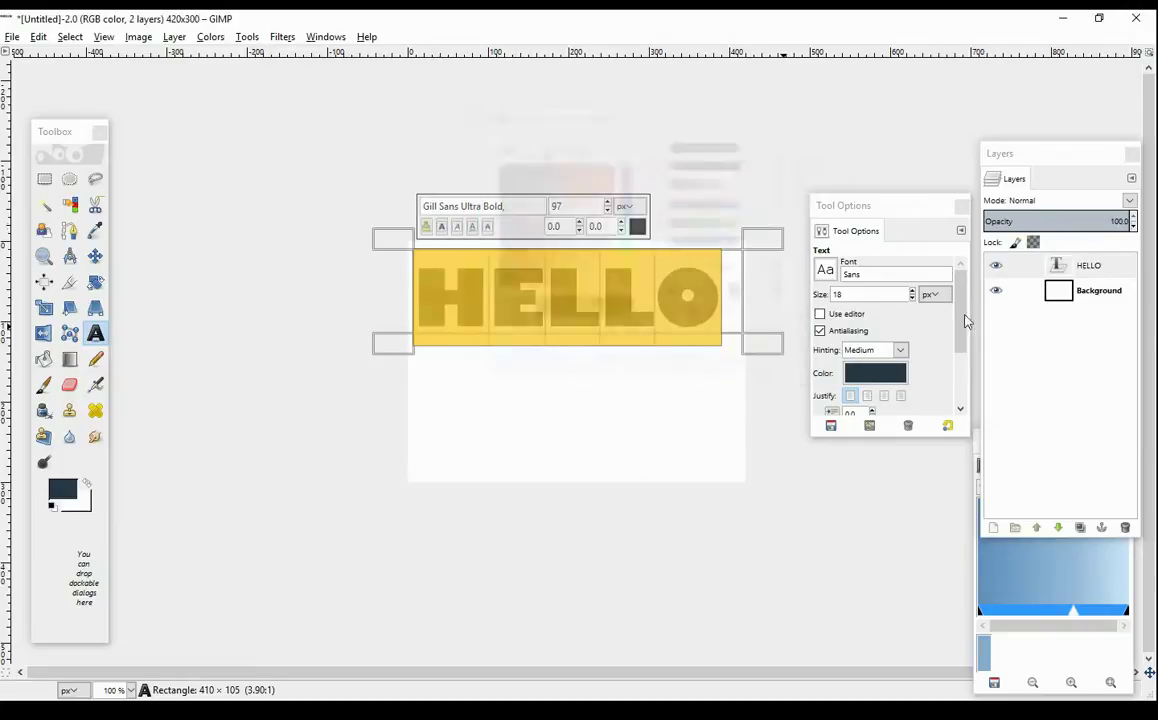
# Step: Rename the text layer to 'main layer' and lock its alpha channel
pyautogui.doubleClick(1090, 267)
pyautogui.press('BackSpace')
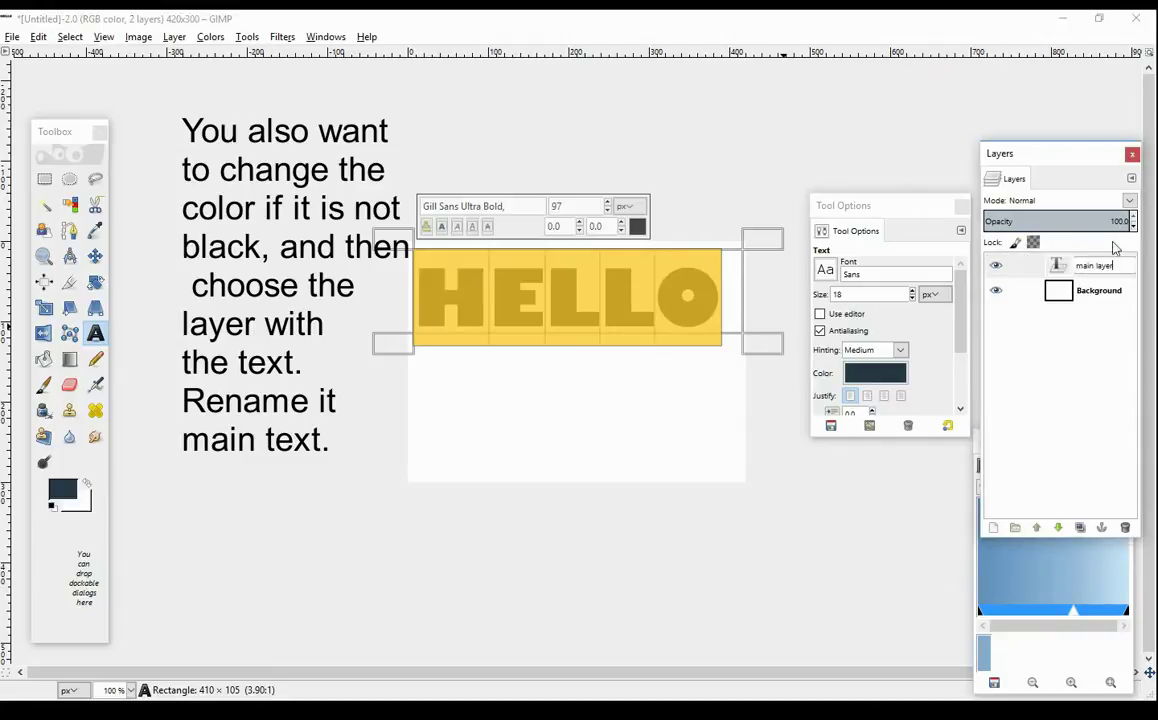
pyautogui.click(1095, 290)
pyautogui.click(1080, 265)
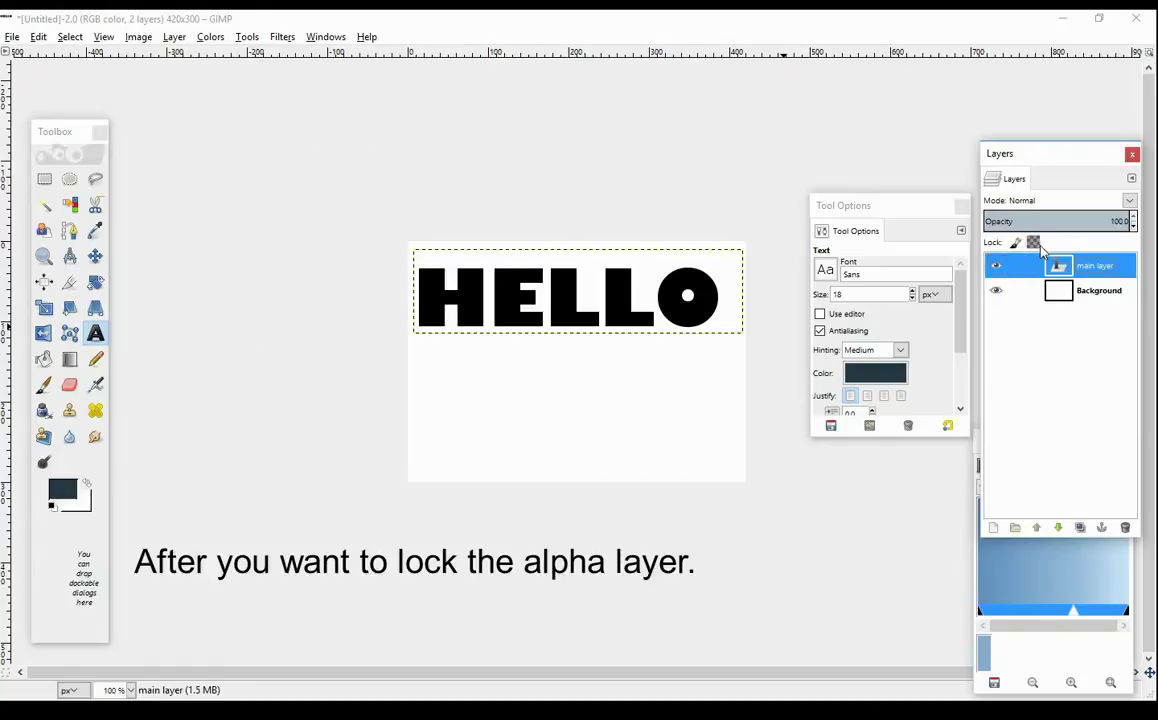
pyautogui.click(1035, 243)
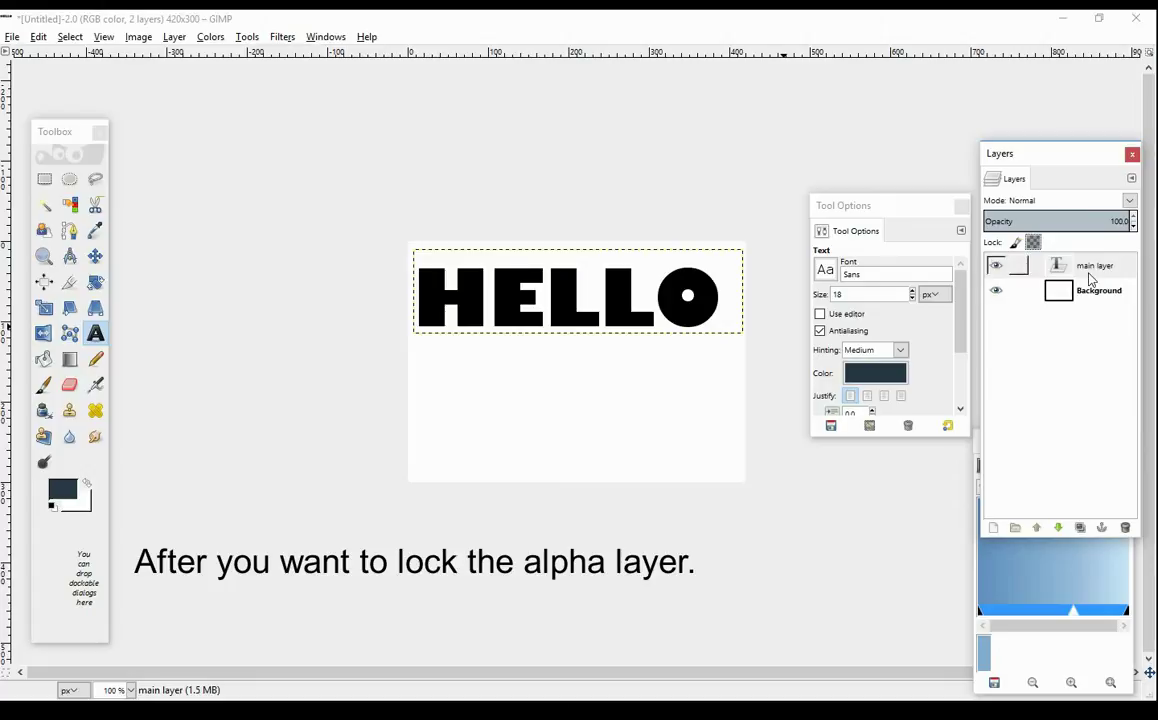
# Step: With the Blend tool, create a new gradient named web 2.0 from the Gradients dialog
pyautogui.click(72, 362)
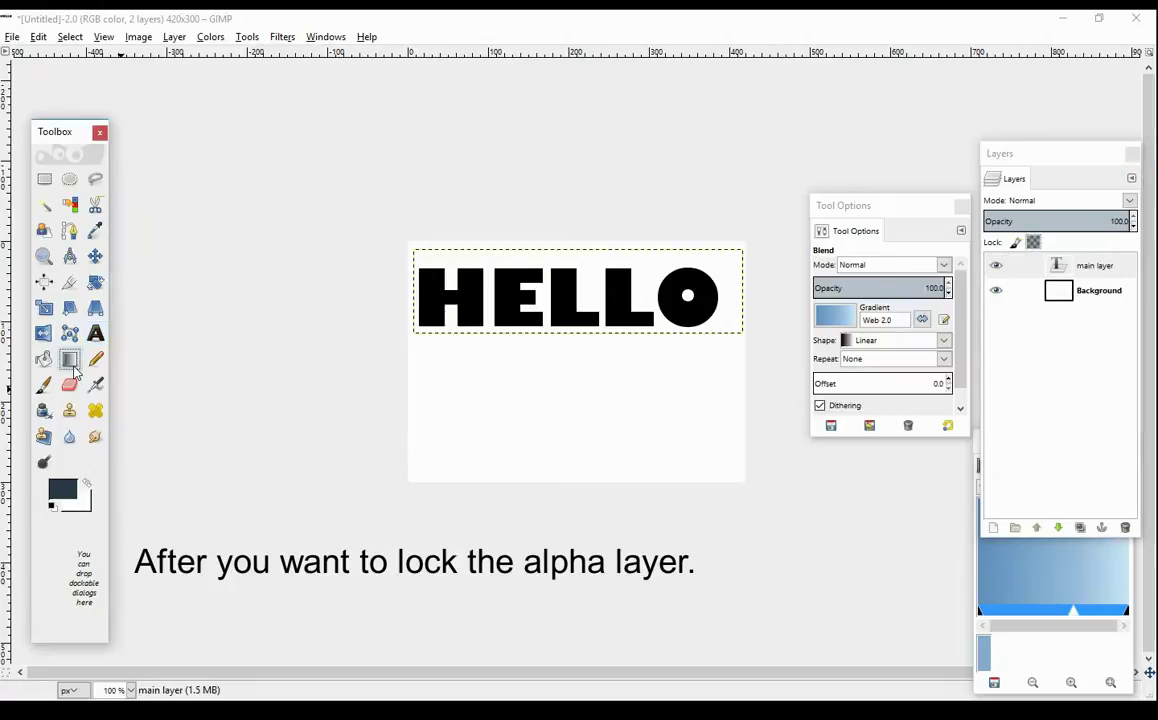
pyautogui.click(845, 318)
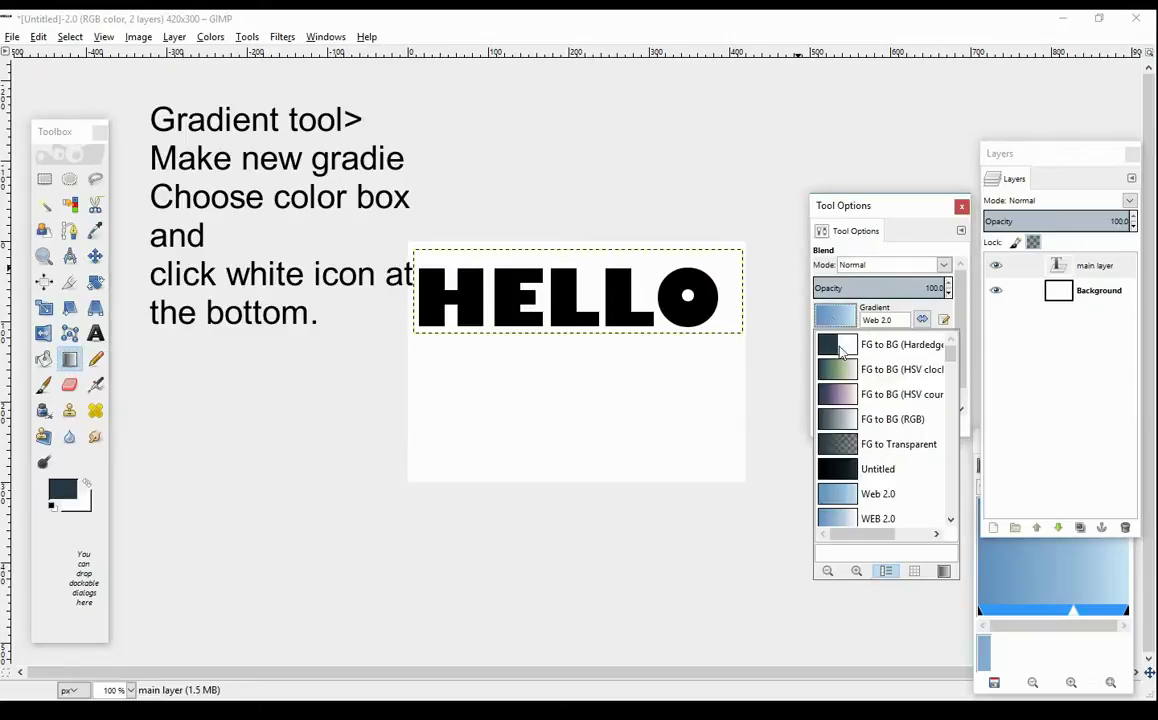
pyautogui.click(943, 571)
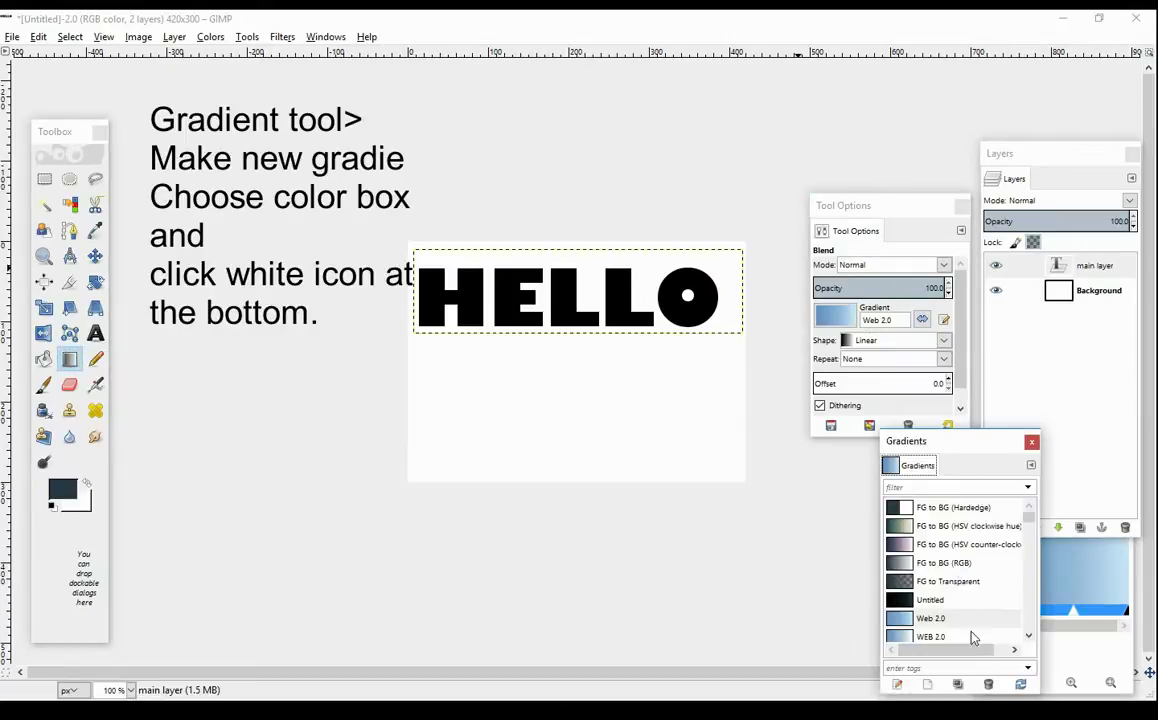
pyautogui.click(927, 686)
pyautogui.write('web 2.0')
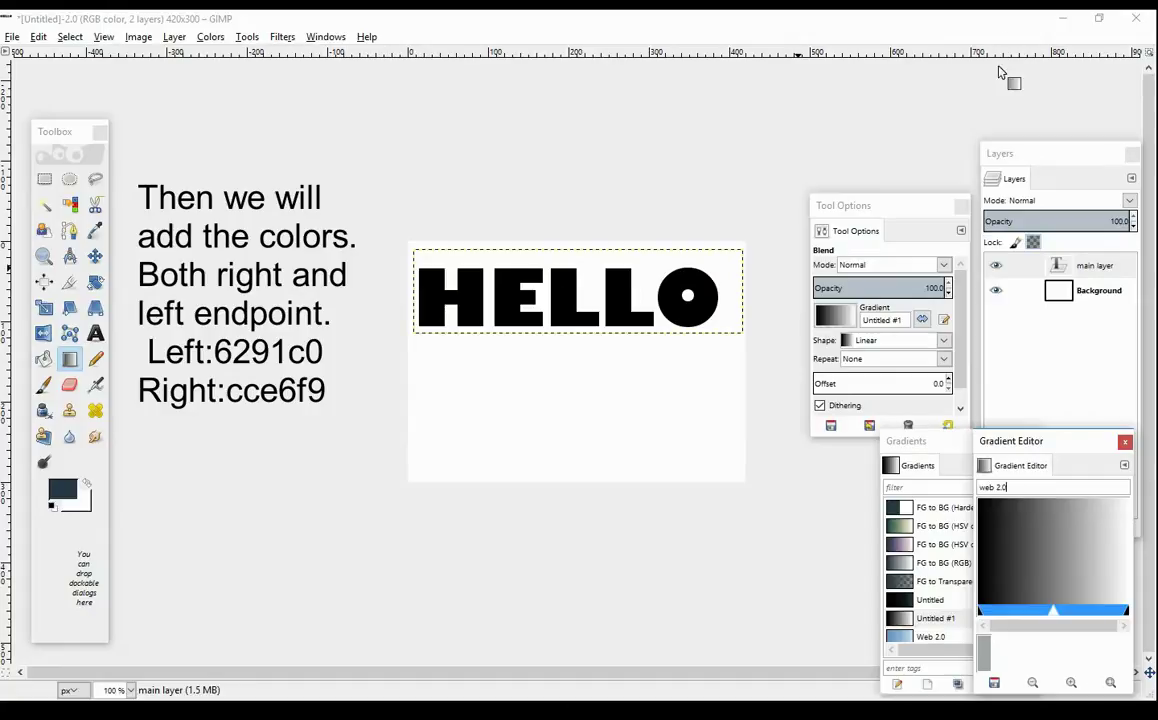
# Step: Set the web 2.0 gradient's left endpoint colour to blue 6291c0
pyautogui.click(1124, 465)
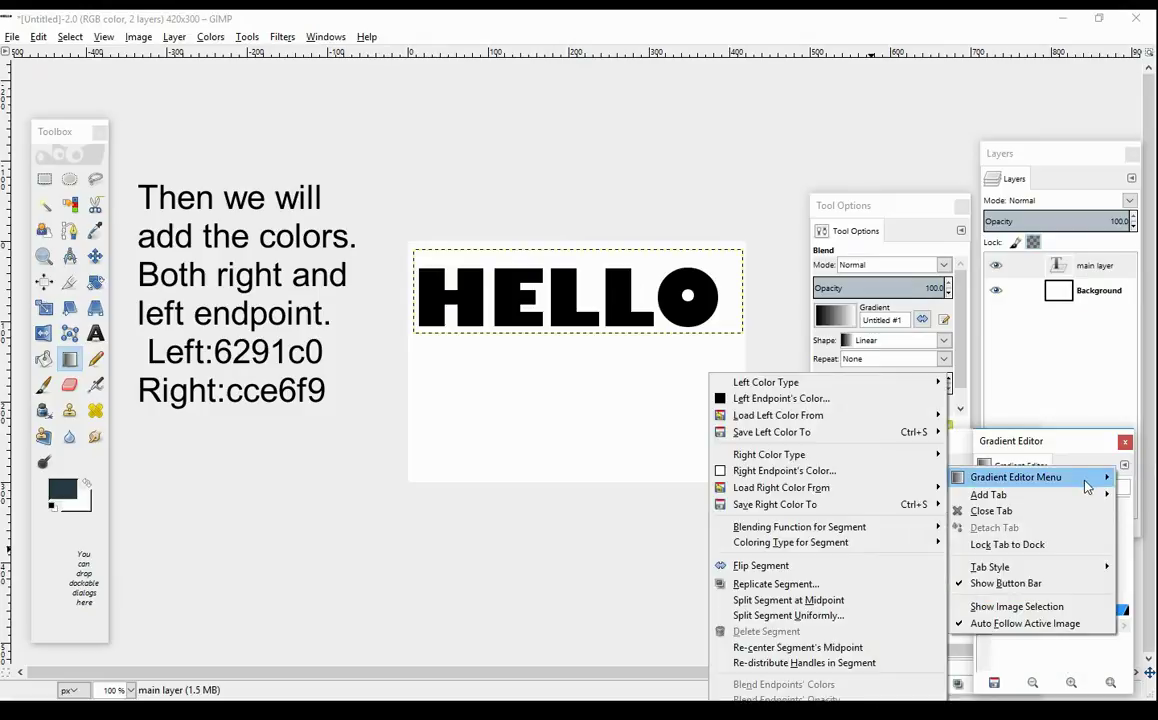
pyautogui.moveTo(1015, 477)
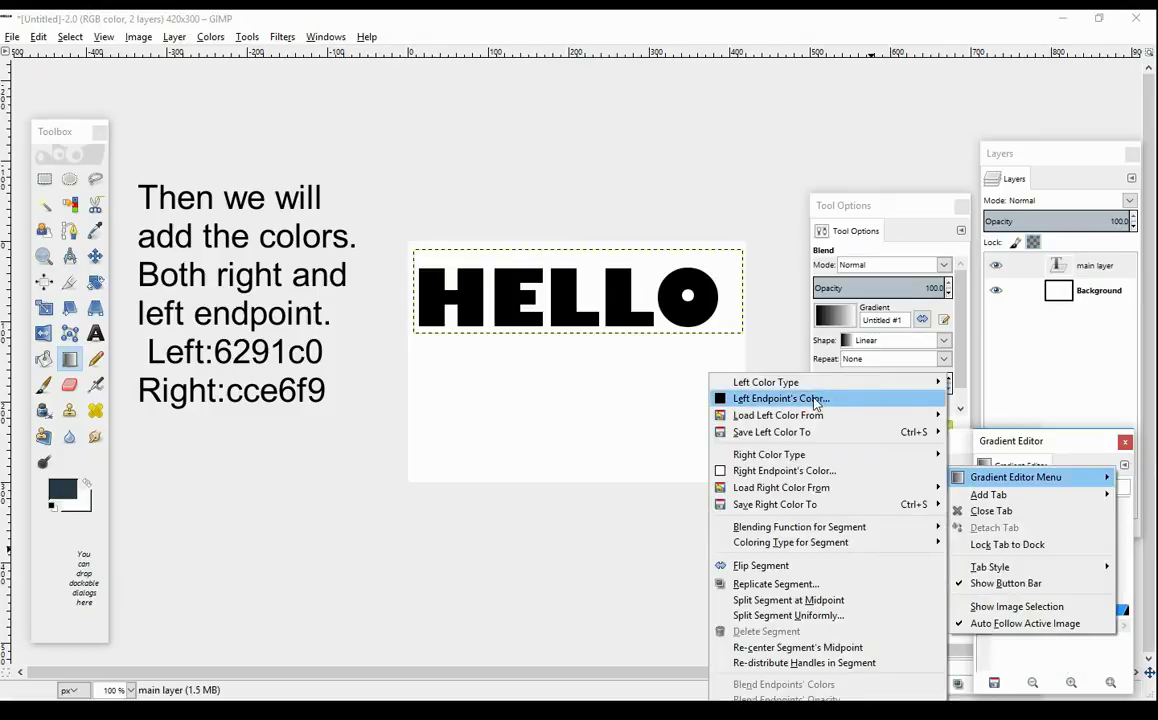
pyautogui.click(837, 400)
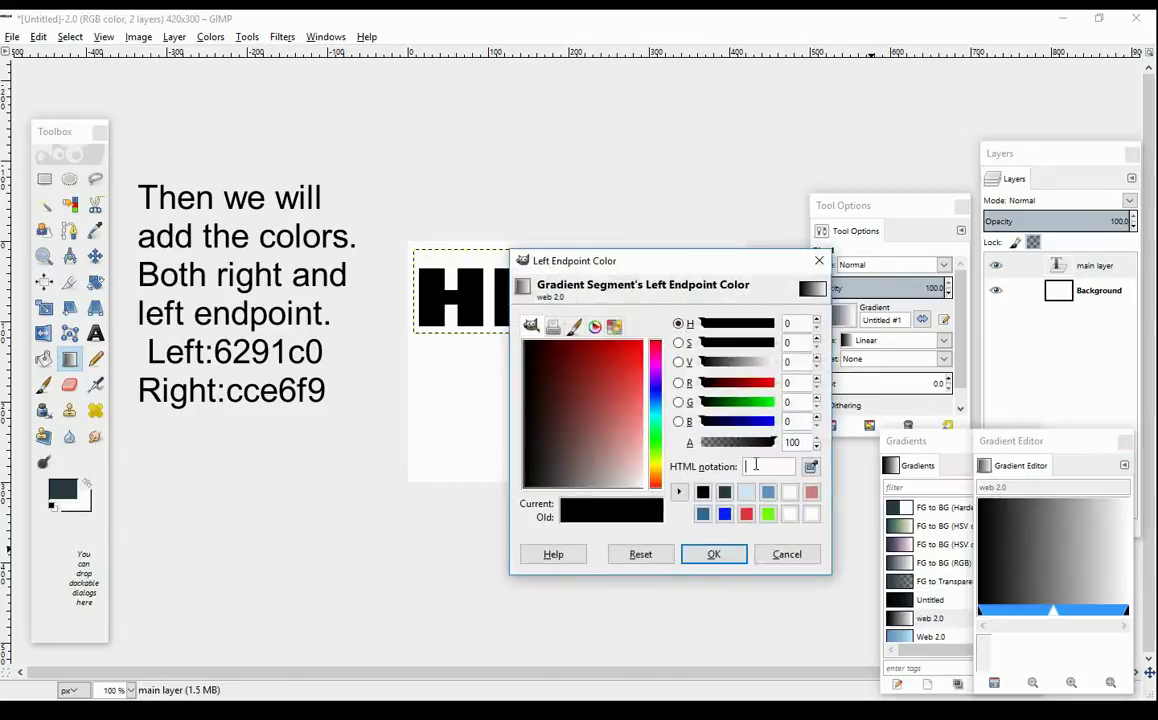
pyautogui.write('62')
pyautogui.write('91c0')
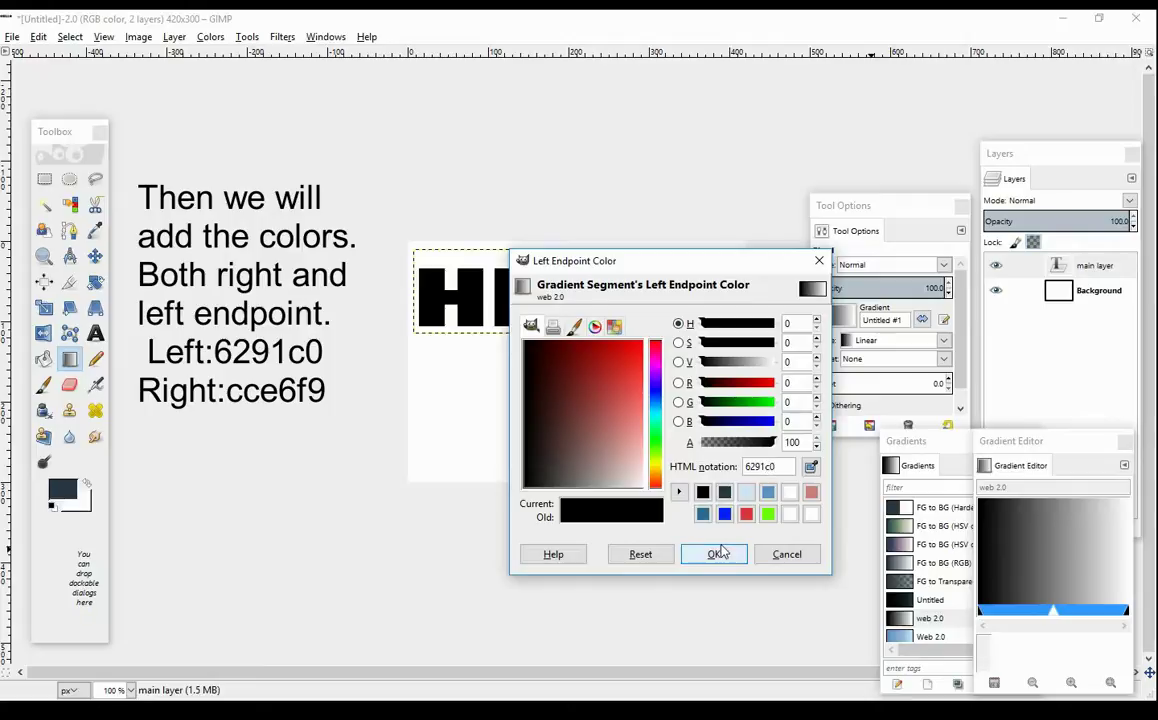
pyautogui.click(716, 554)
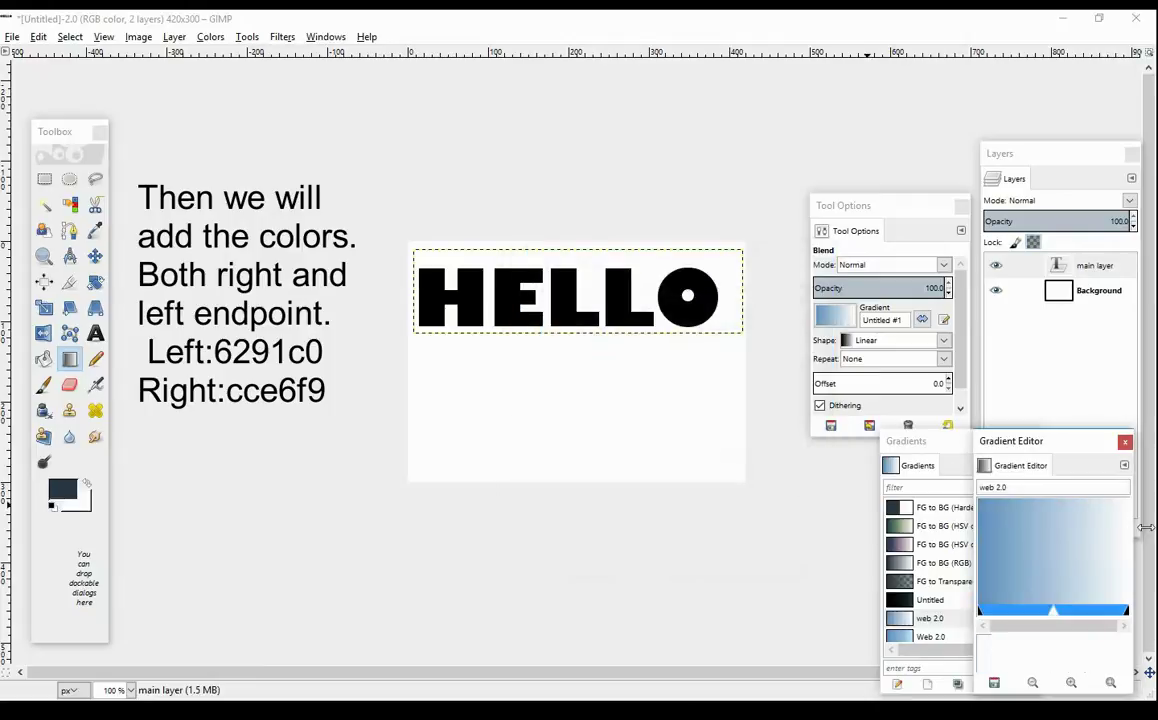
# Step: Set the right endpoint colour to pale blue cce6f9
pyautogui.click(1124, 466)
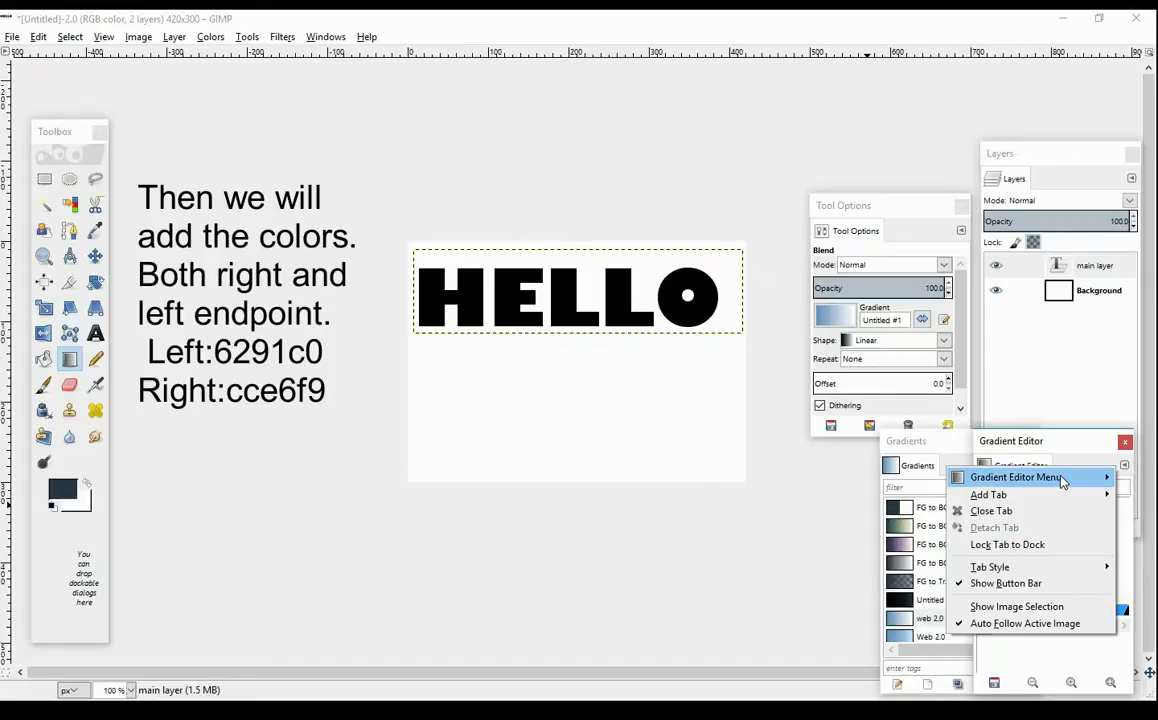
pyautogui.moveTo(1015, 477)
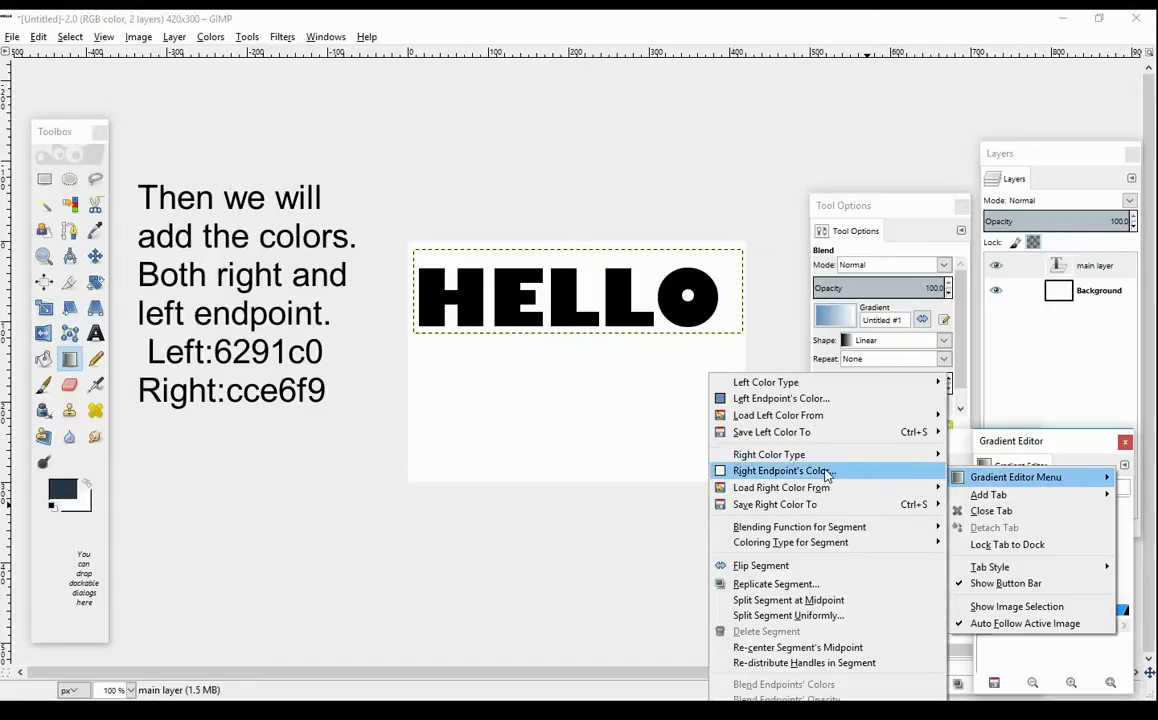
pyautogui.click(815, 471)
pyautogui.moveTo(775, 473); pyautogui.dragTo(679, 474)
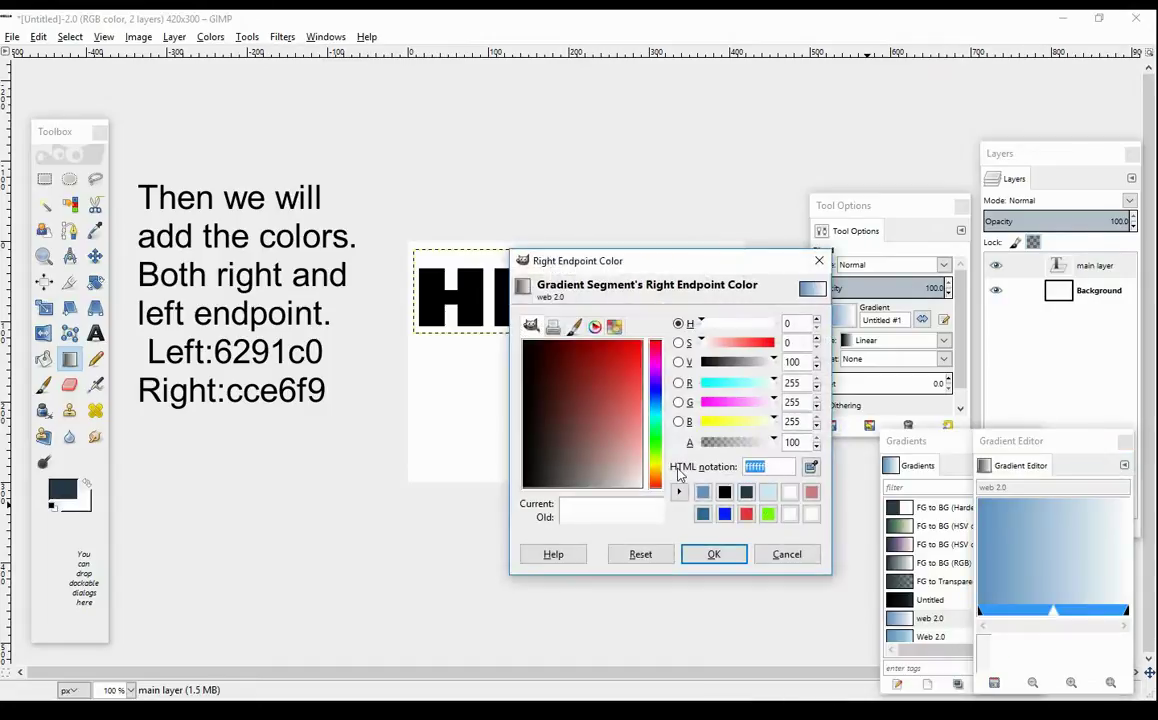
pyautogui.press('BackSpace')
pyautogui.click(741, 558)
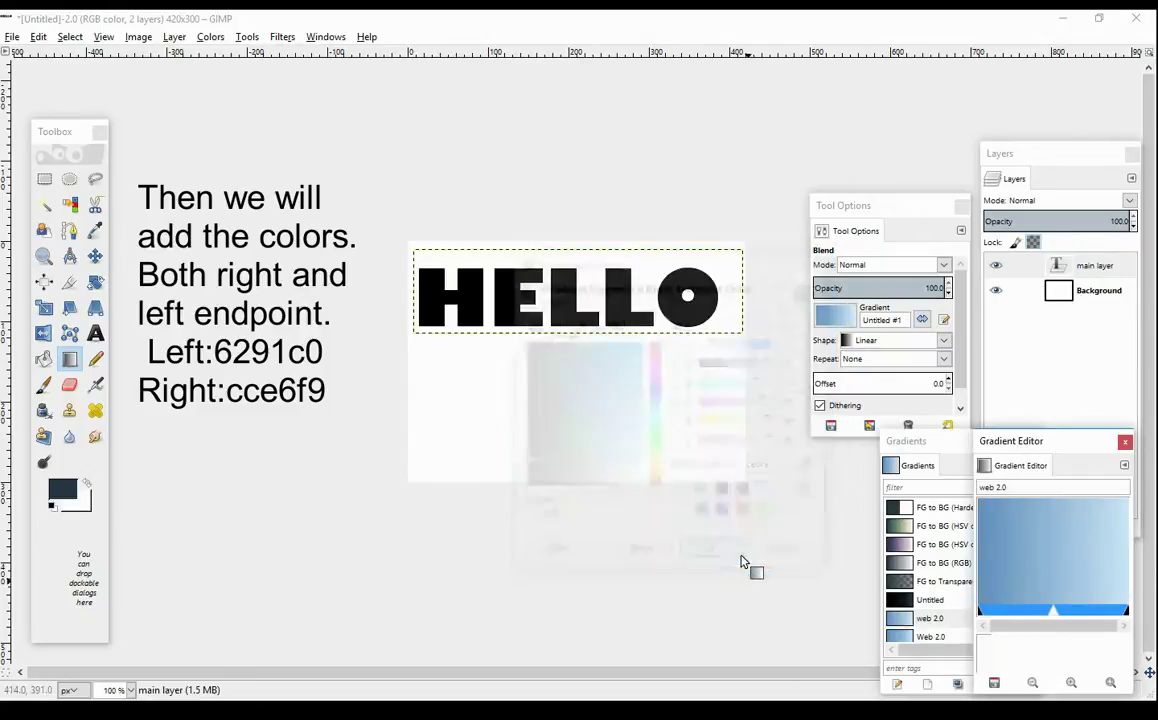
# Step: Pick web 2.0, use Alpha to Selection on main layer, and blend top-to-bottom through HELLO
pyautogui.click(943, 452)
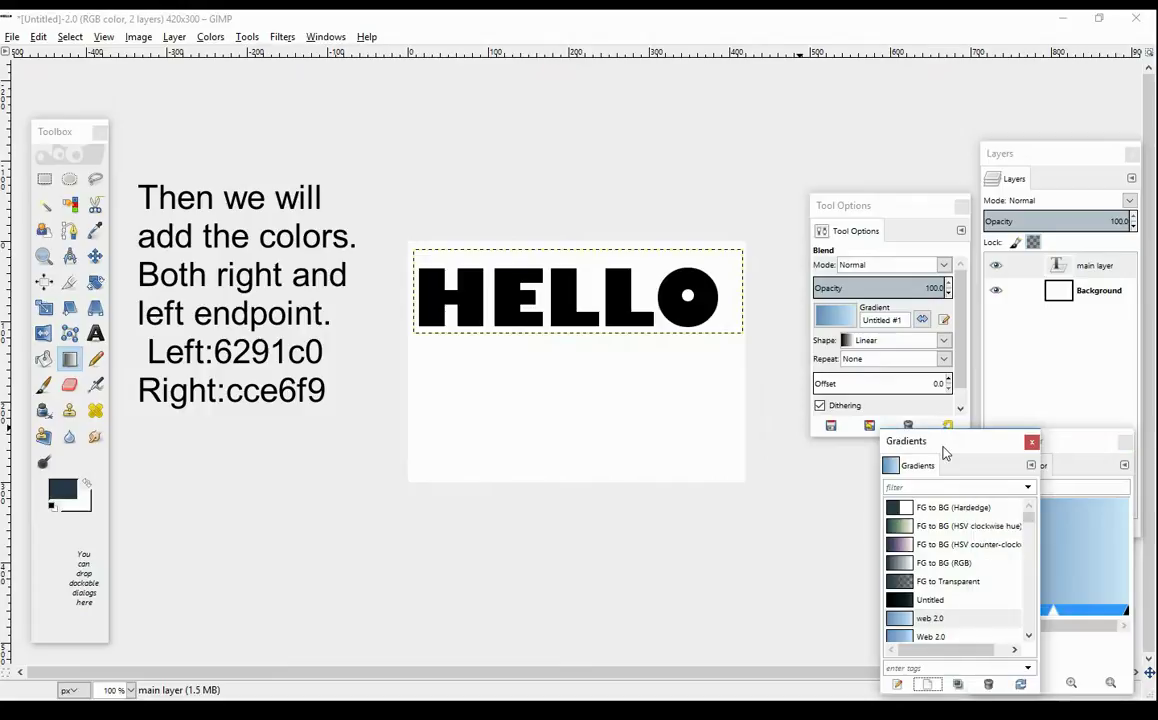
pyautogui.scroll(-1, 970, 601)
pyautogui.click(968, 592)
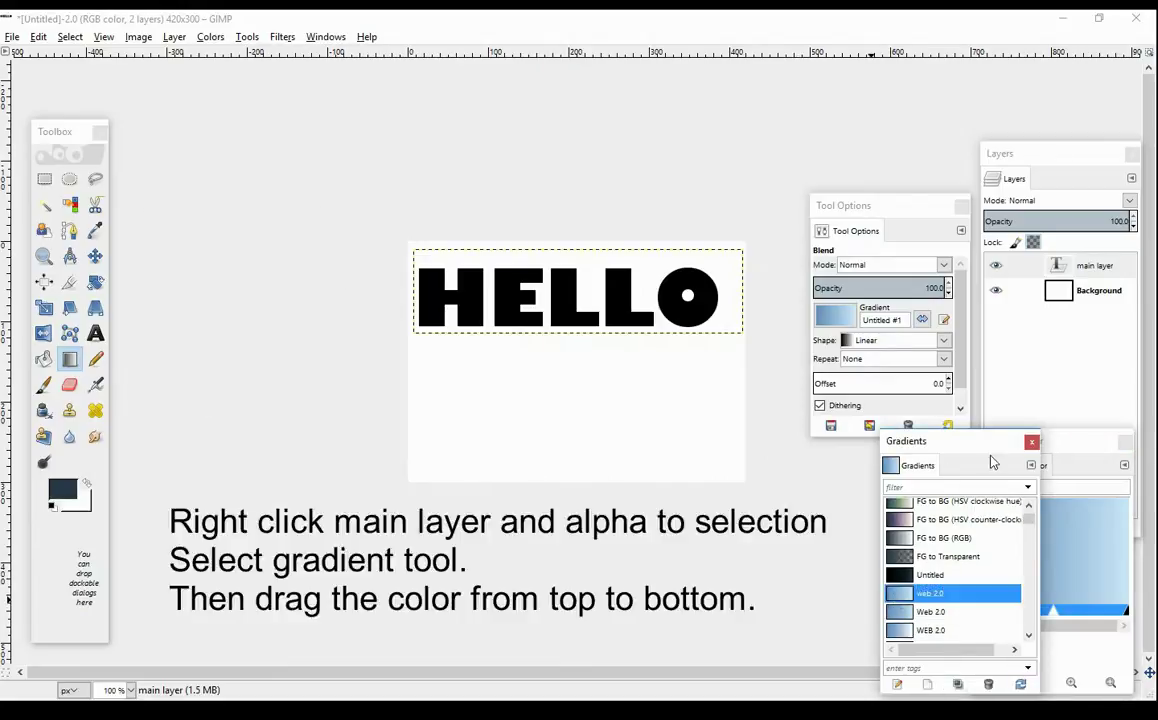
pyautogui.rightClick(1117, 275)
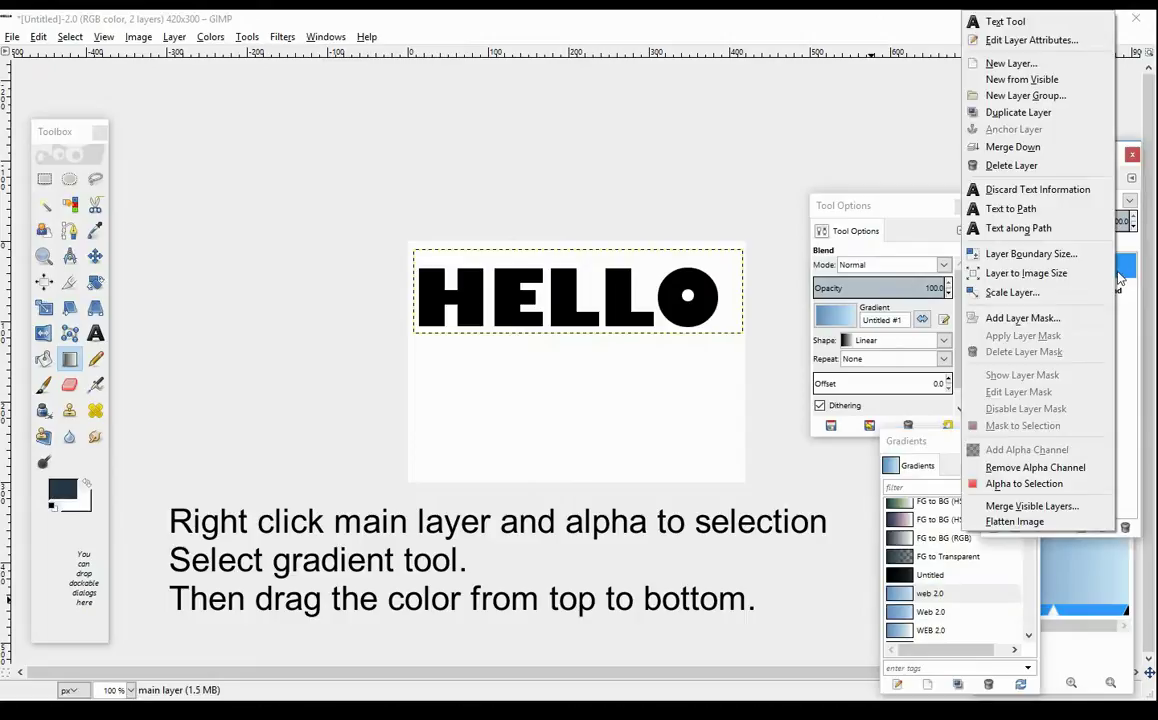
pyautogui.click(1057, 483)
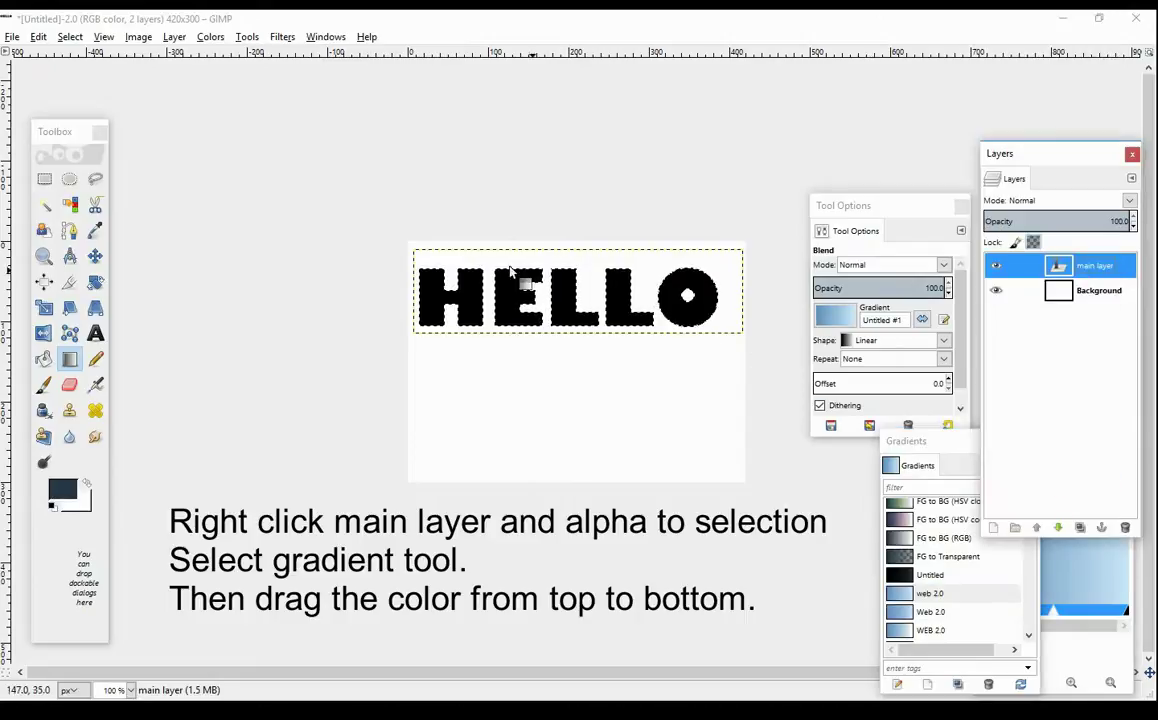
pyautogui.moveTo(432, 266); pyautogui.dragTo(438, 335)
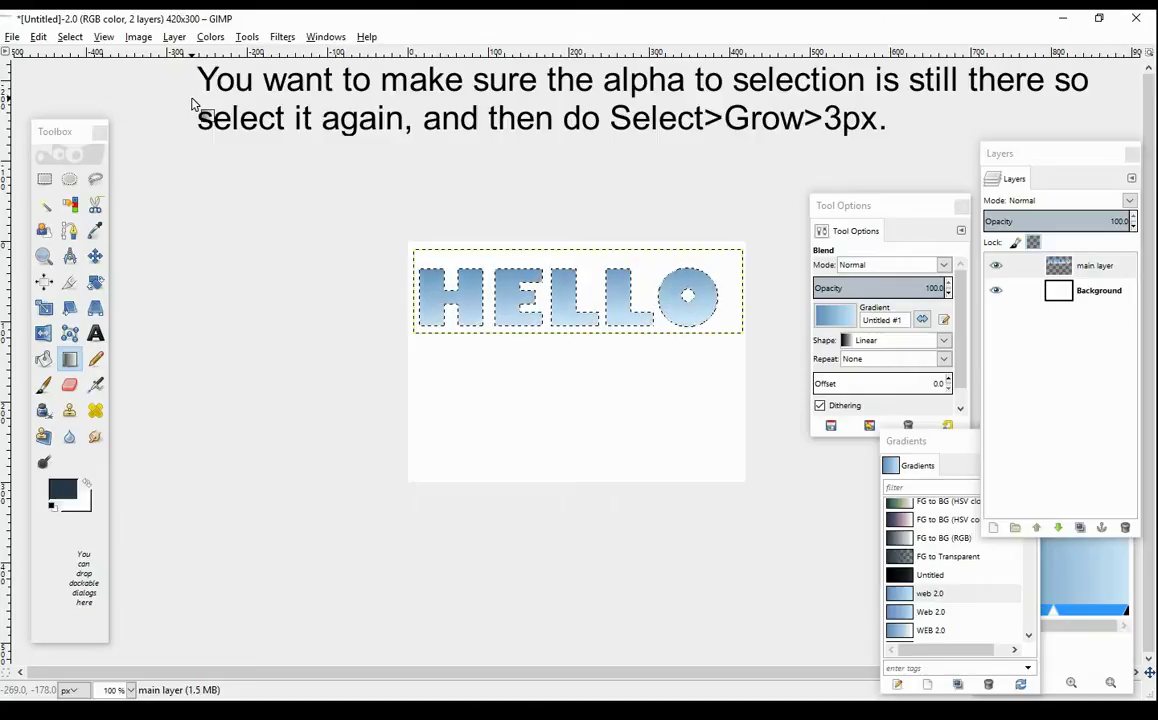
# Step: Clear the selection and reload the HELLO letter shapes via main layer's Alpha to Selection
pyautogui.hotkey('ctrl', 'shift', 'a')
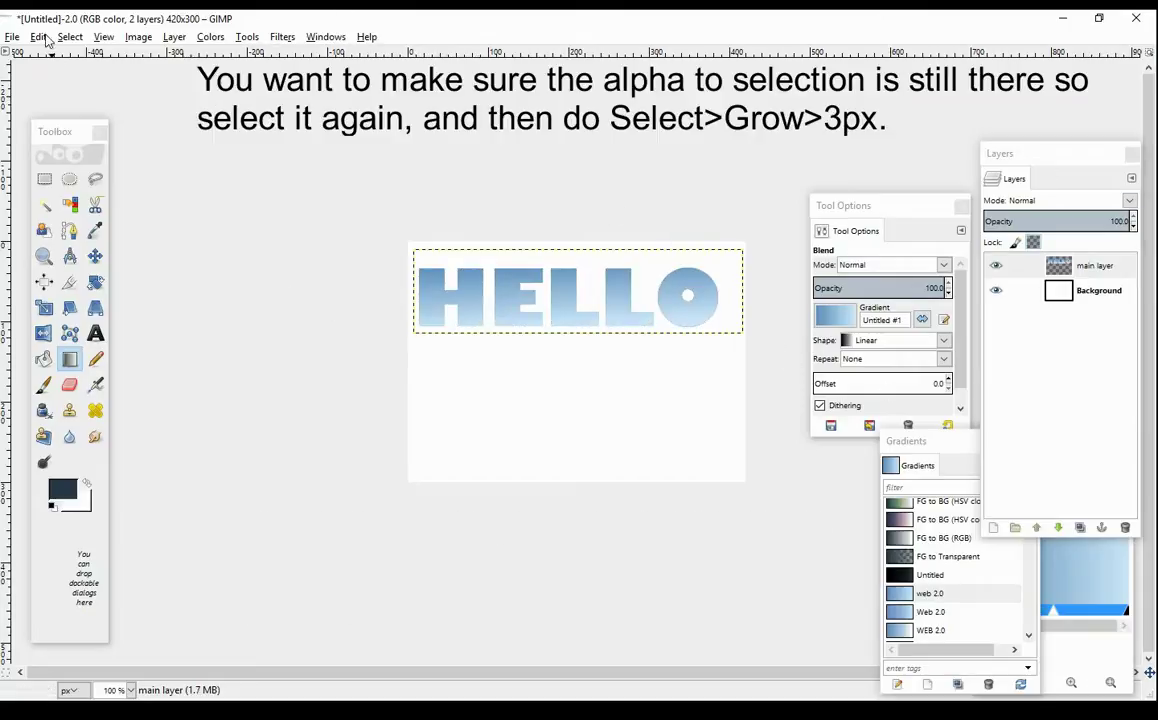
pyautogui.rightClick(1085, 263)
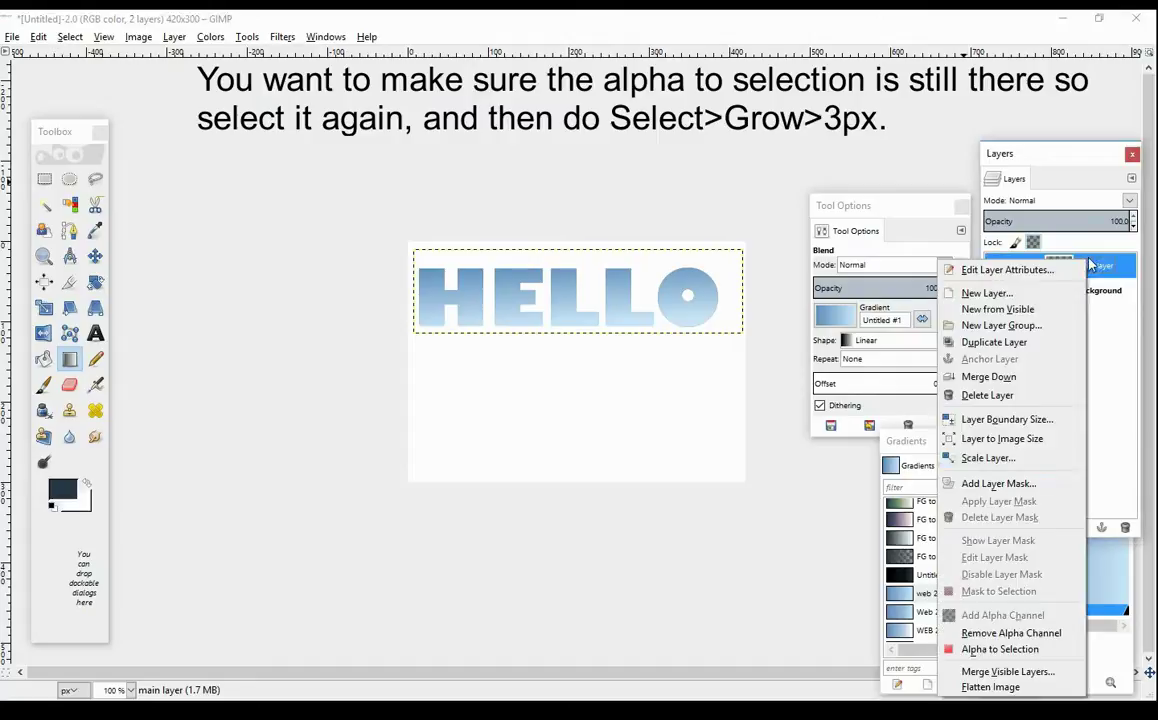
pyautogui.click(921, 592)
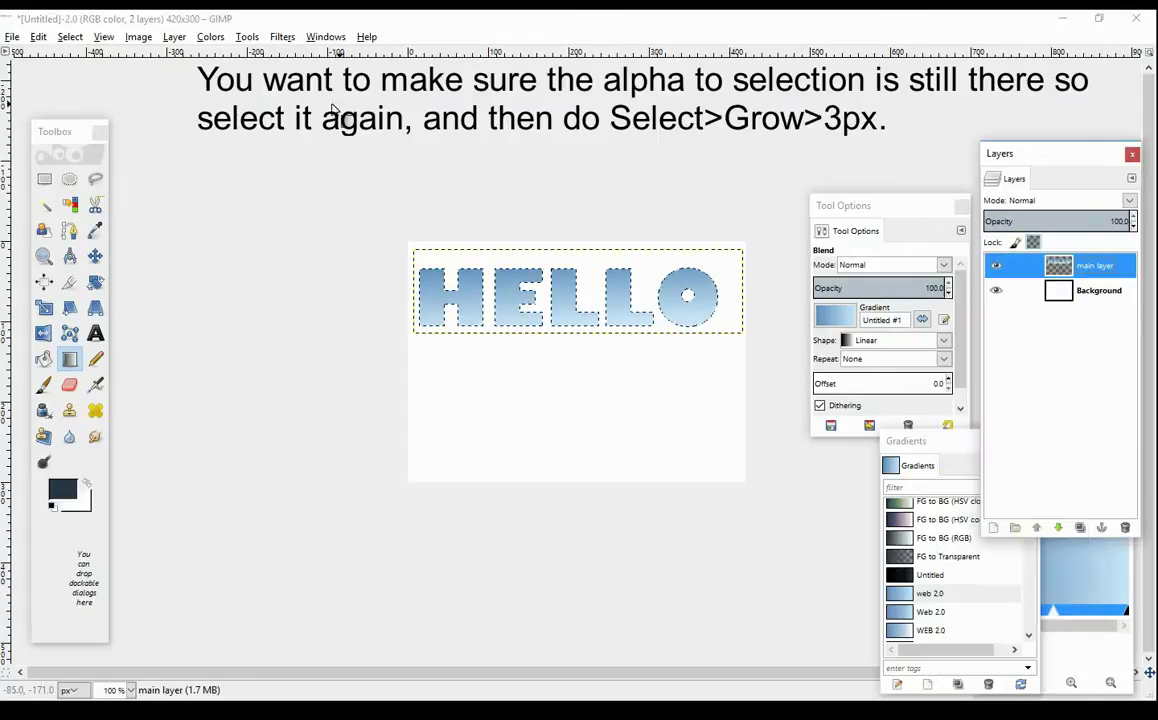
pyautogui.click(70, 37)
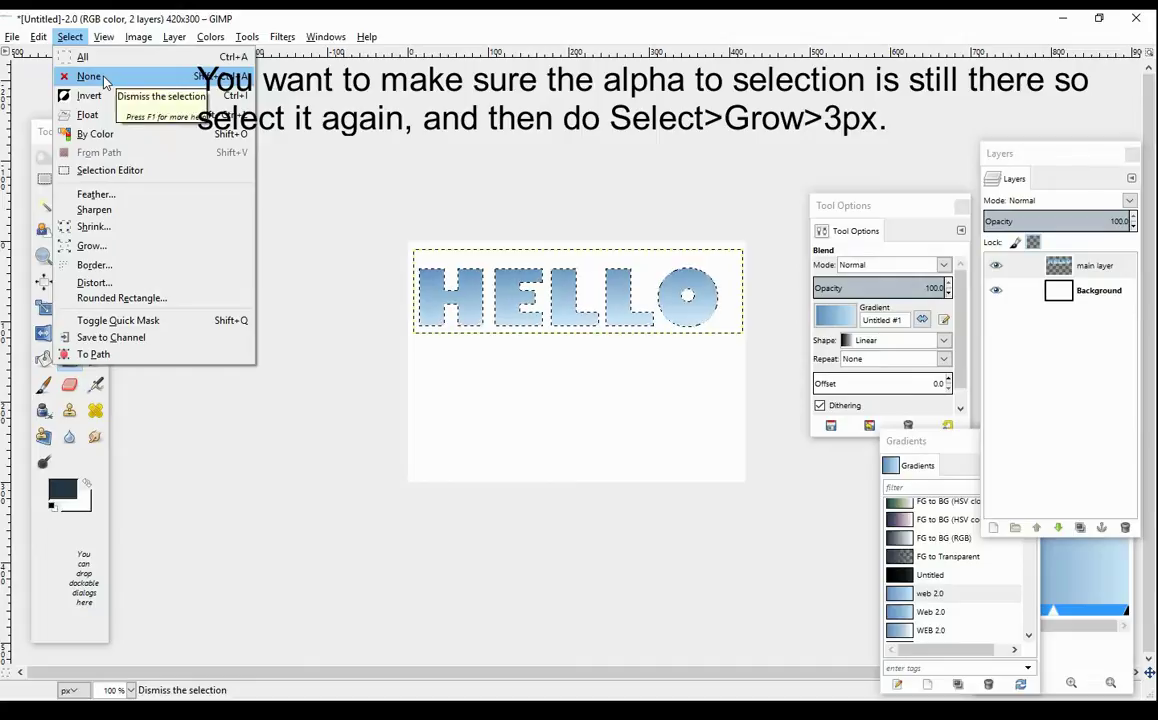
pyautogui.click(105, 80)
pyautogui.rightClick(1045, 272)
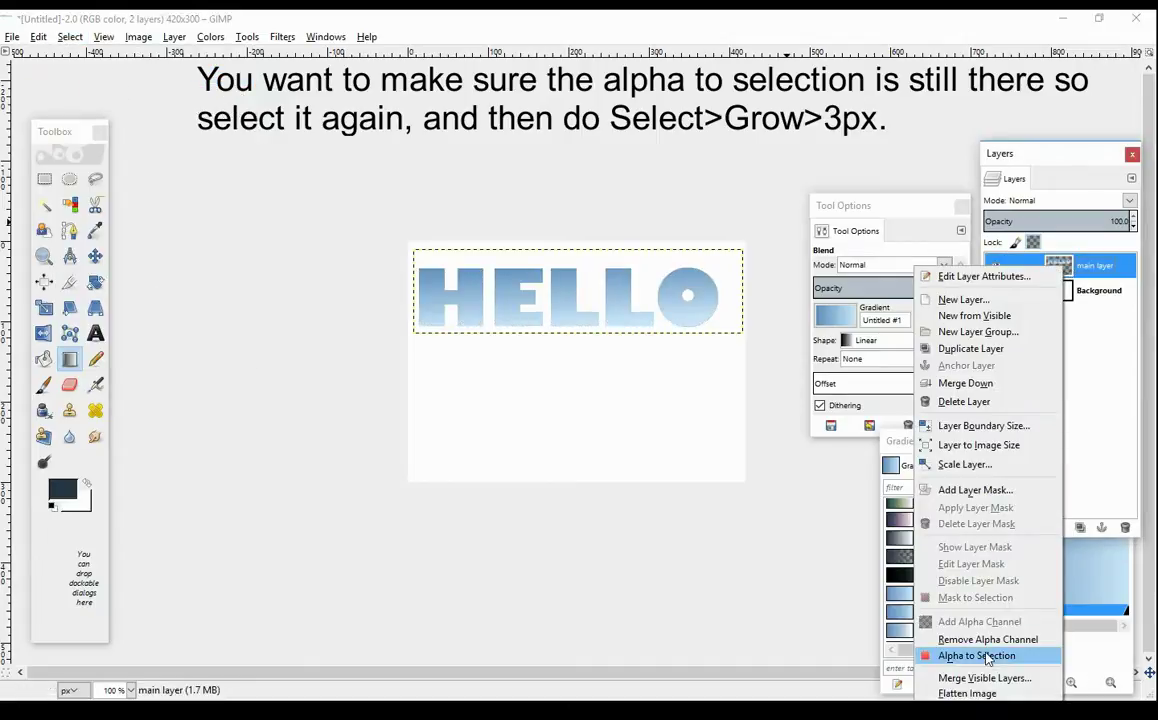
pyautogui.click(985, 655)
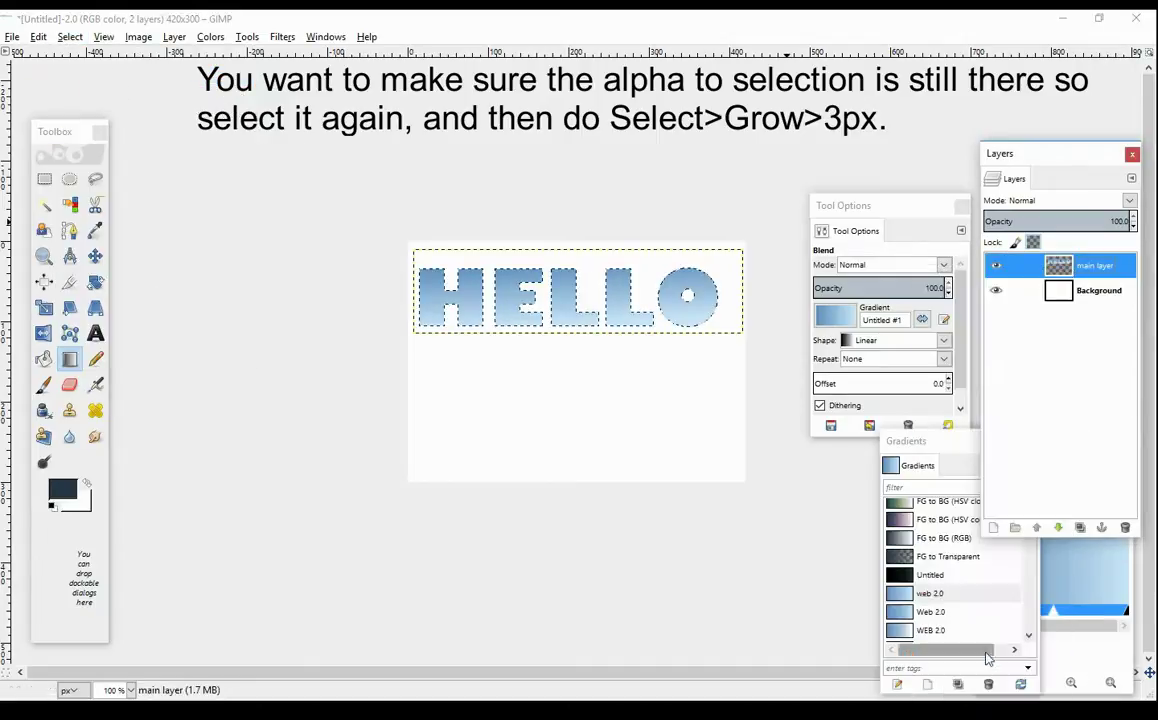
# Step: Grow the letter selection outward by 3 pixels
pyautogui.click(70, 37)
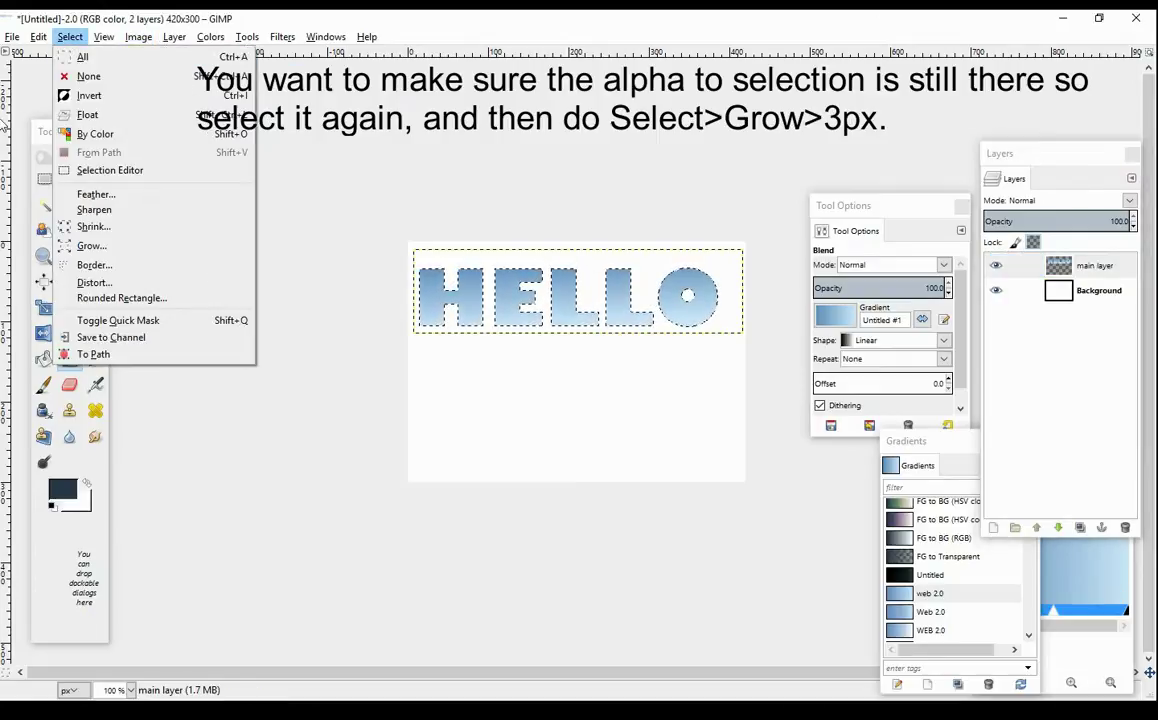
pyautogui.click(147, 256)
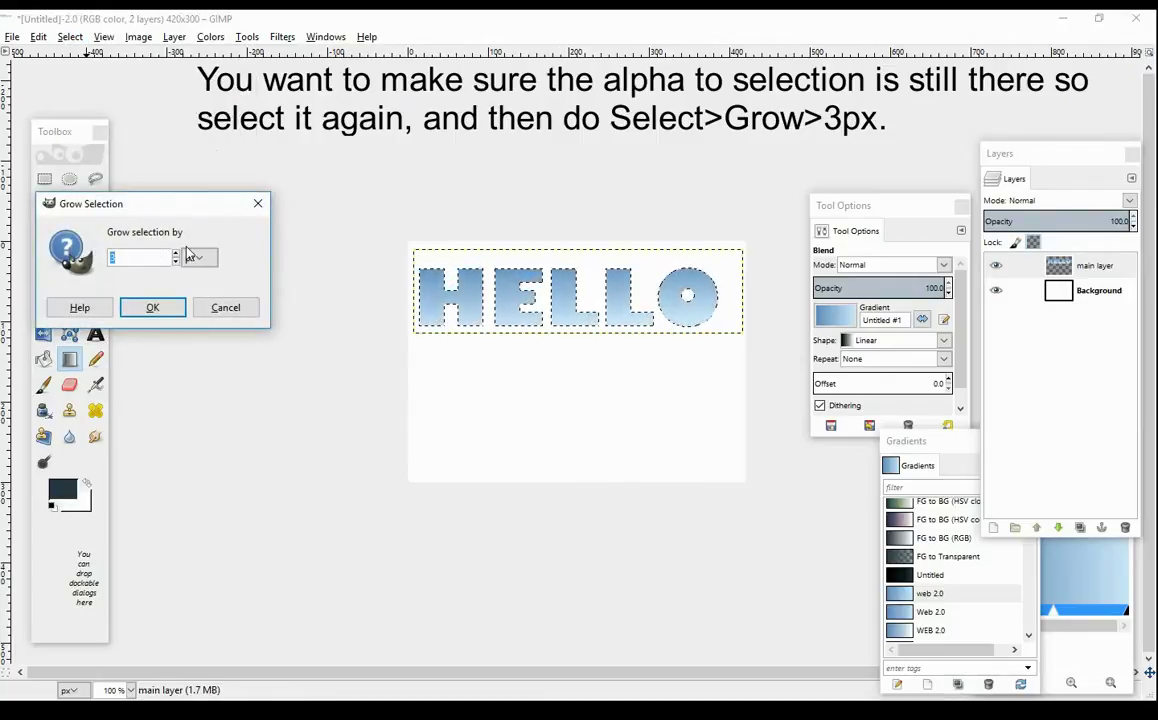
pyautogui.write('3')
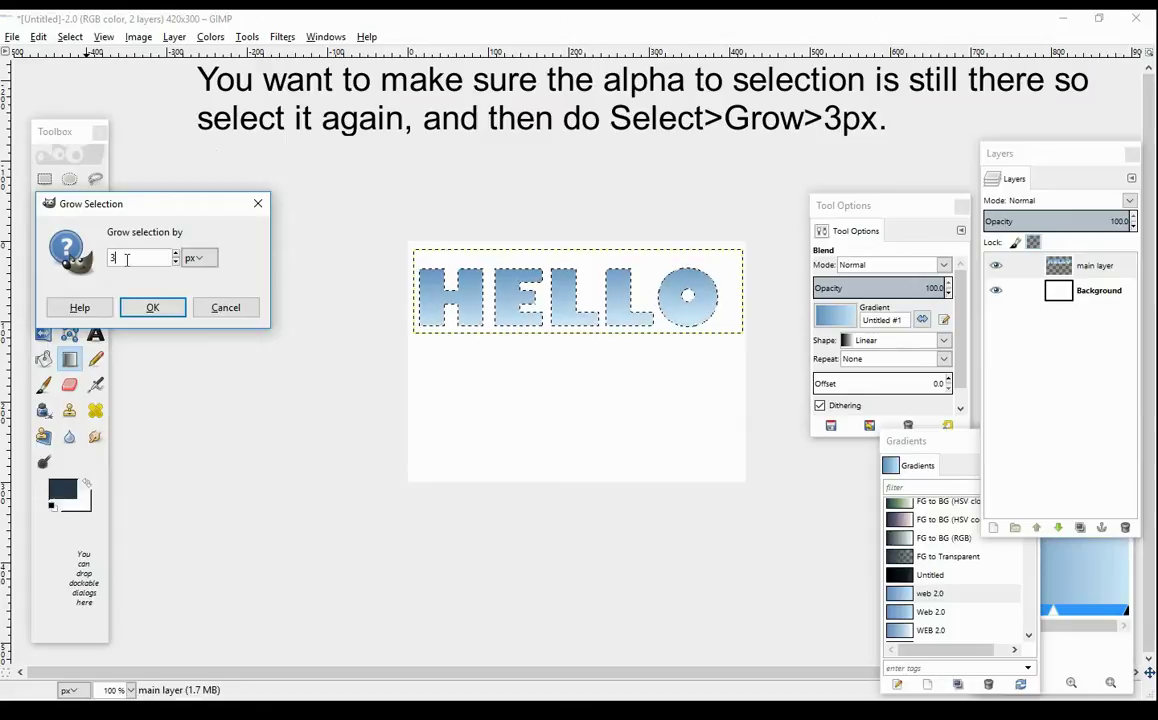
pyautogui.click(170, 306)
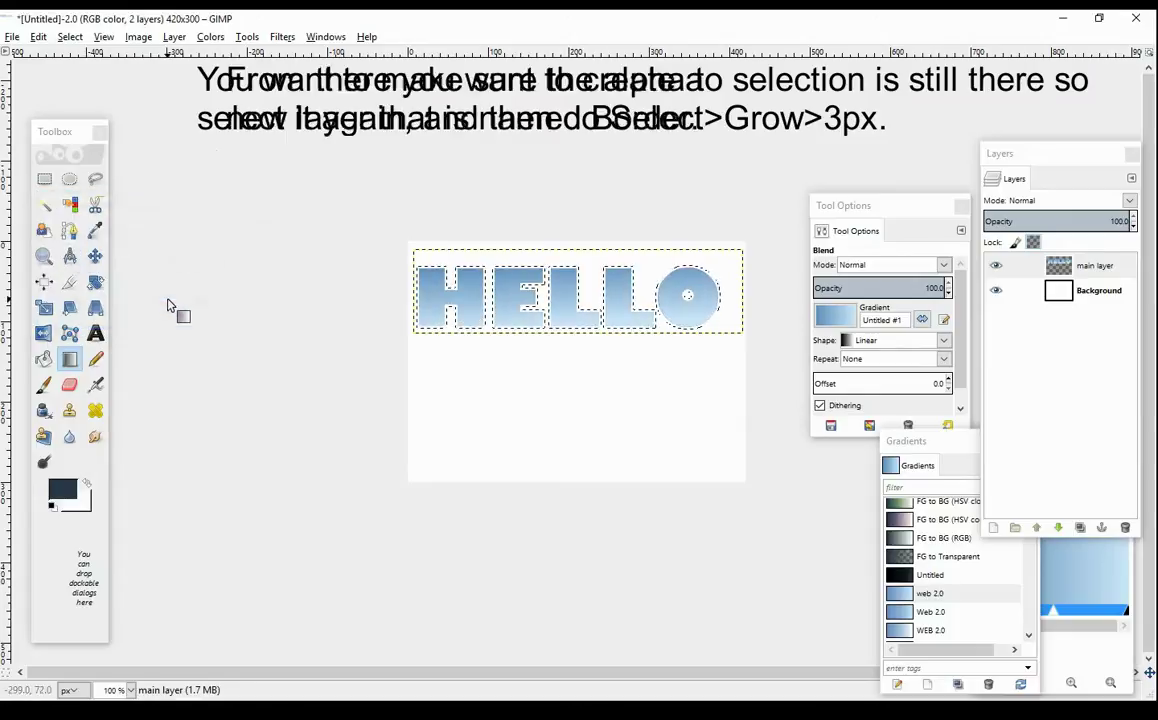
pyautogui.click(993, 527)
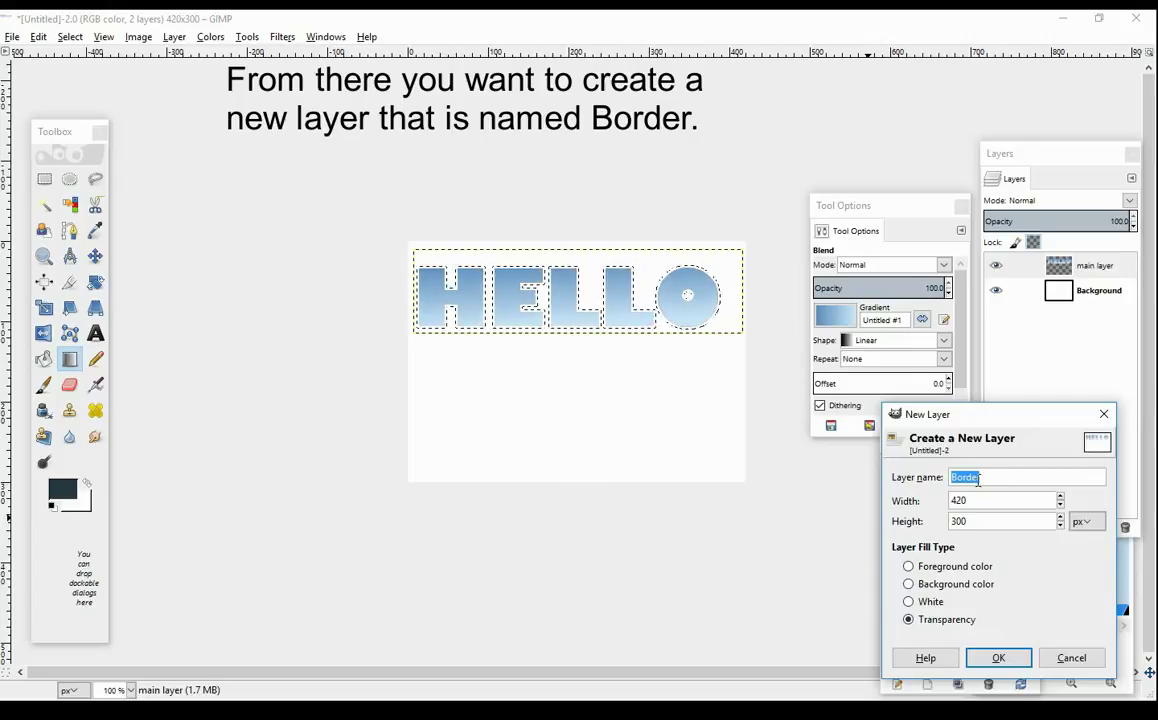
# Step: Add a transparent layer named Border and lower it beneath main layer
pyautogui.press('BackSpace')
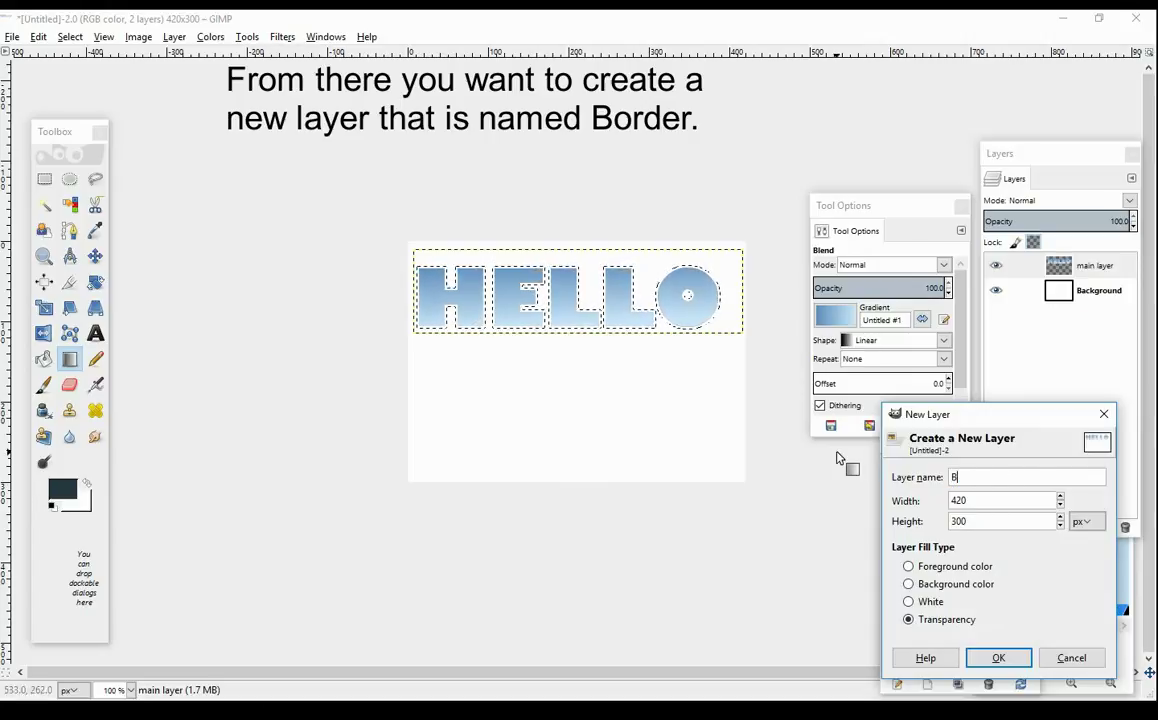
pyautogui.click(999, 657)
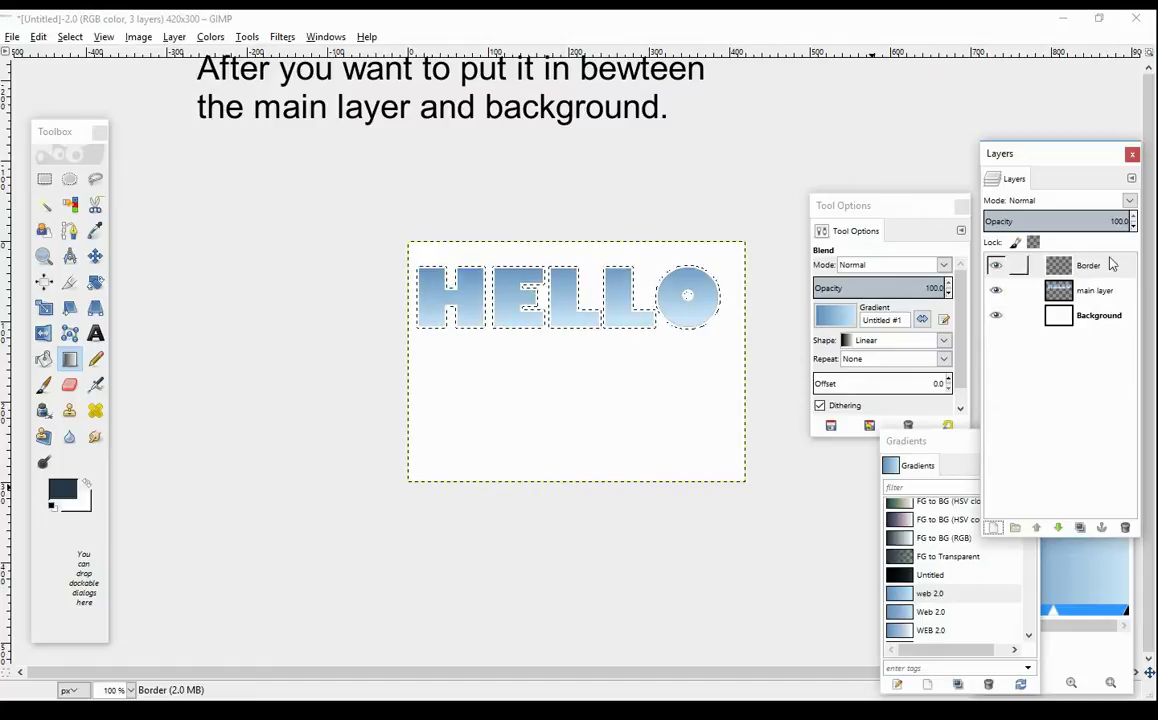
pyautogui.click(1025, 265)
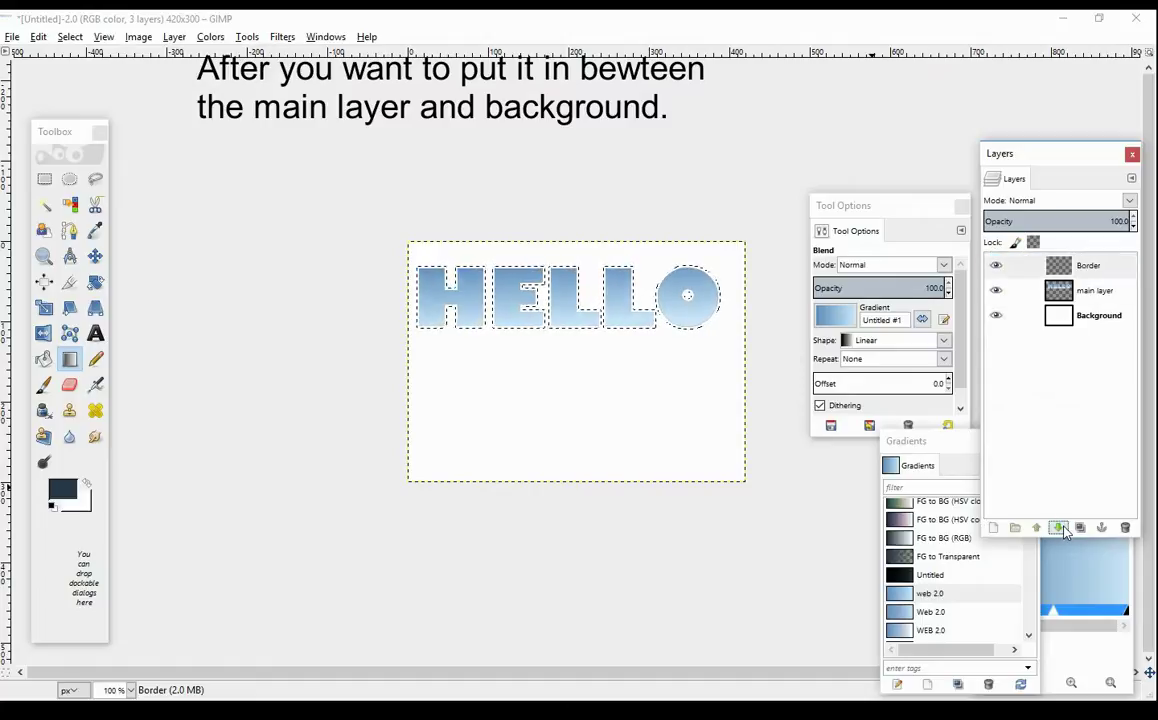
pyautogui.click(1058, 528)
# Step: Bucket-fill the grown selection on Border with 293a47, hiding then reshowing main layer and Background
pyautogui.click(996, 265)
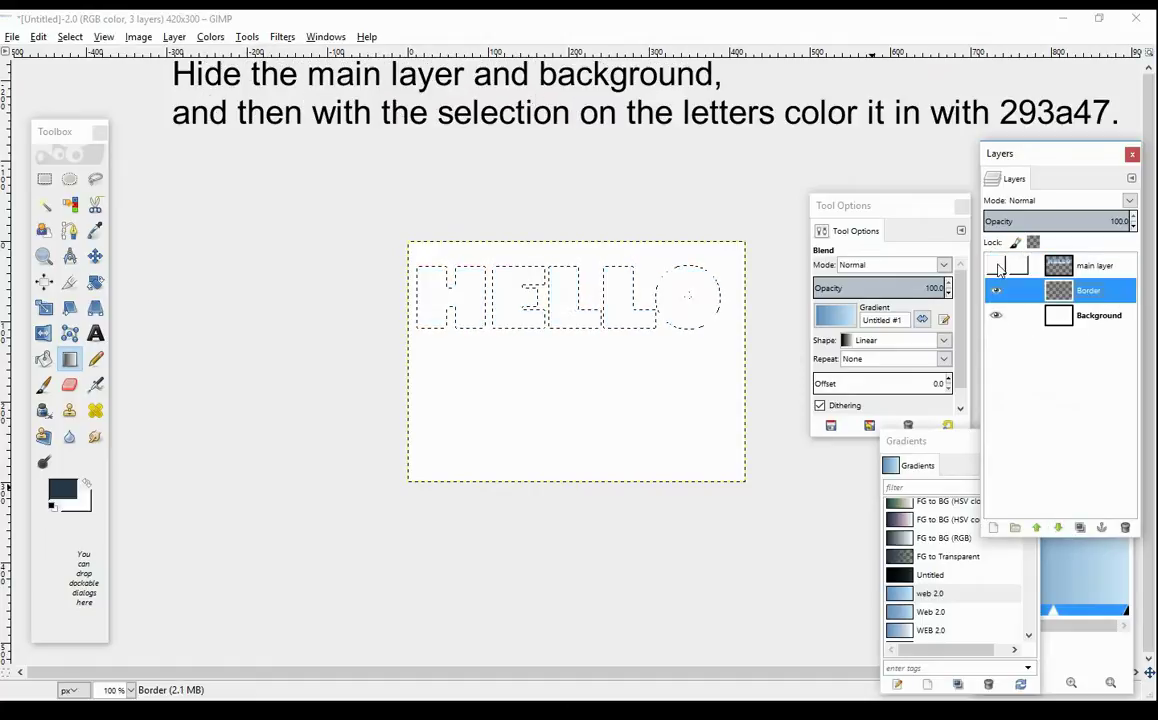
pyautogui.click(996, 315)
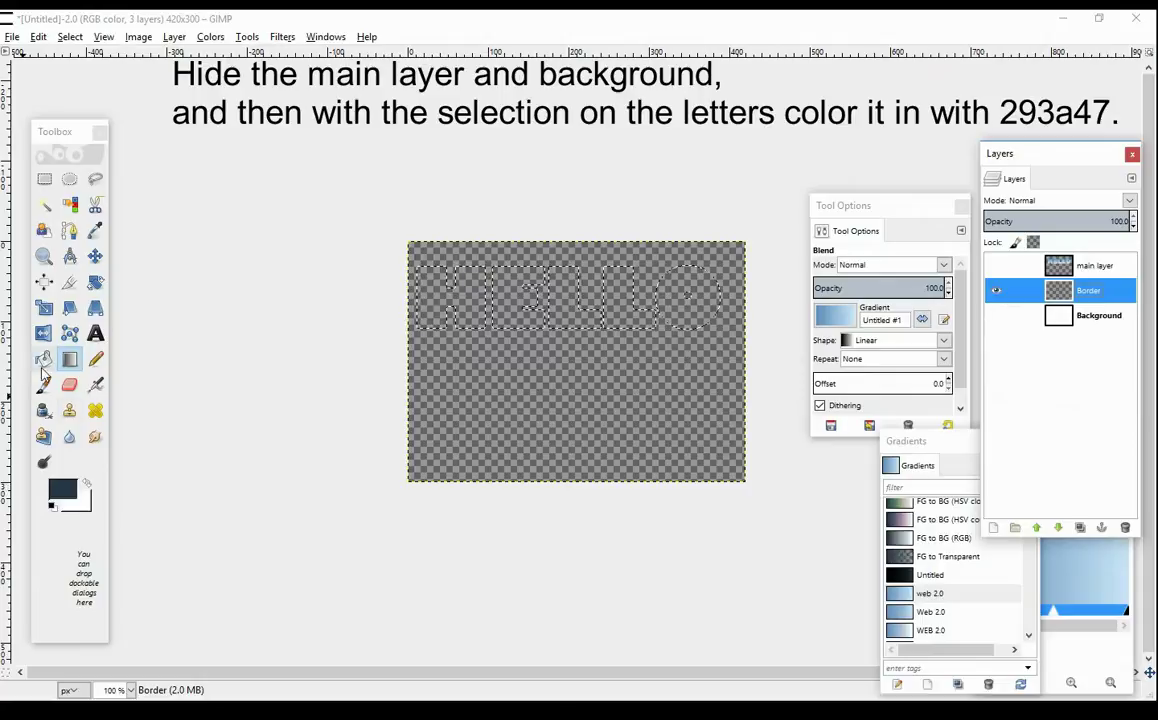
pyautogui.click(44, 359)
pyautogui.click(60, 497)
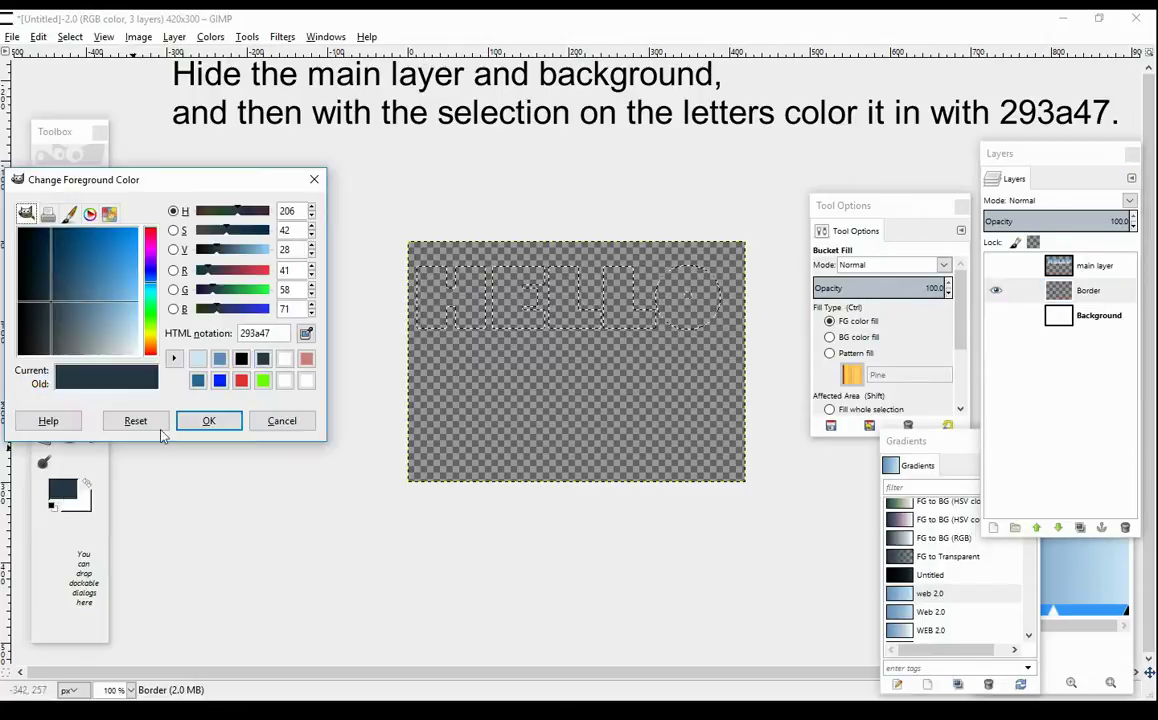
pyautogui.write('2')
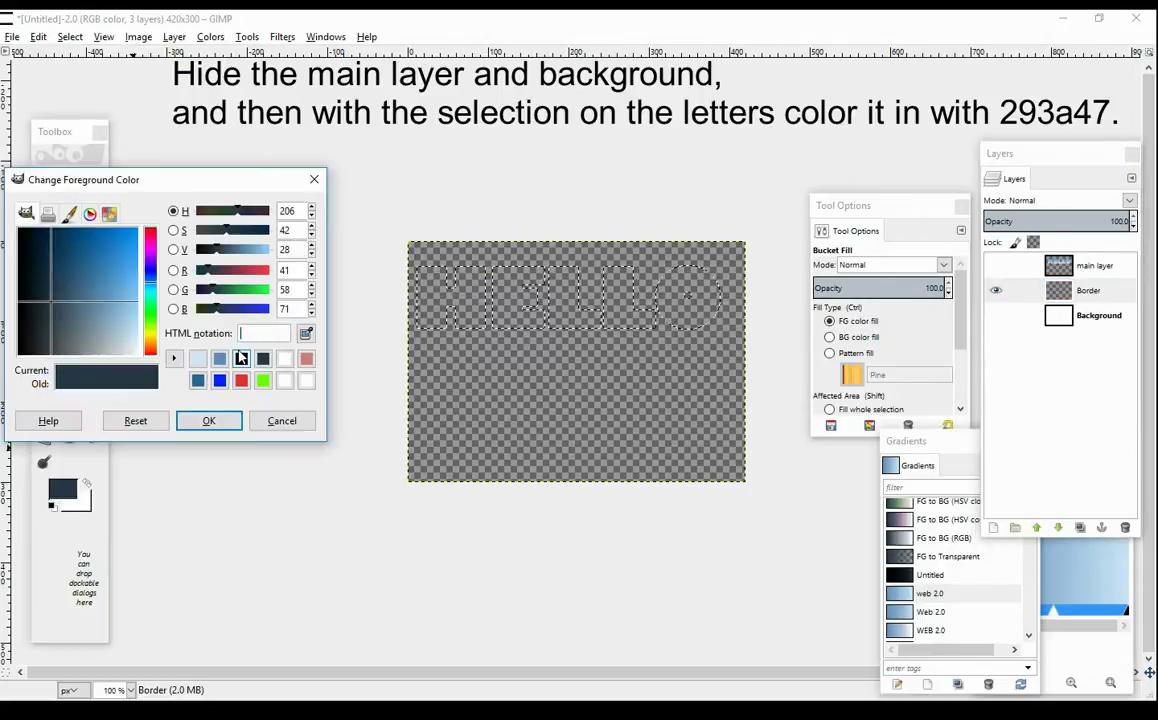
pyautogui.write('93')
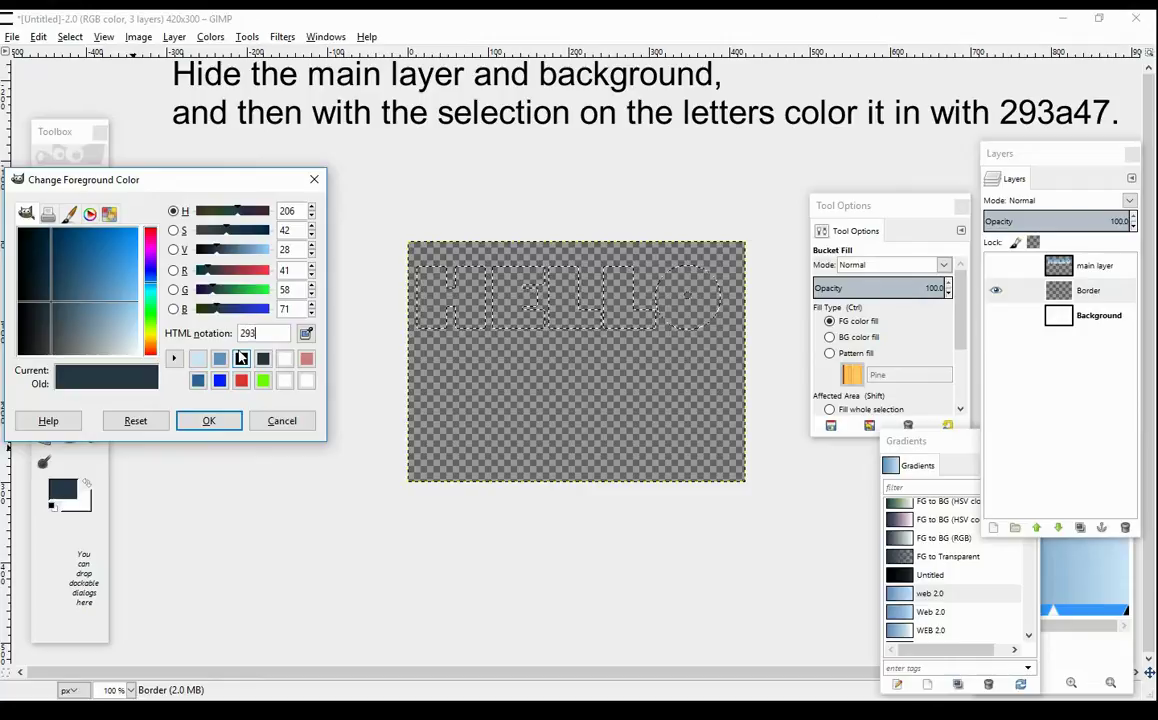
pyautogui.write('a47')
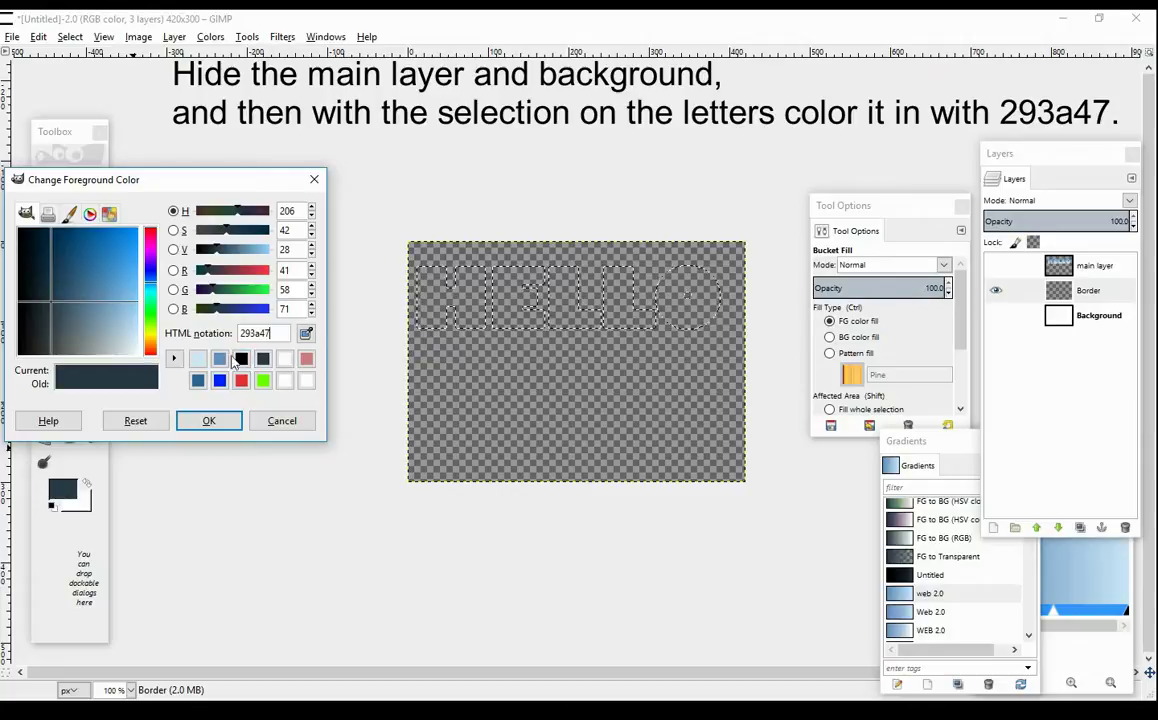
pyautogui.click(210, 424)
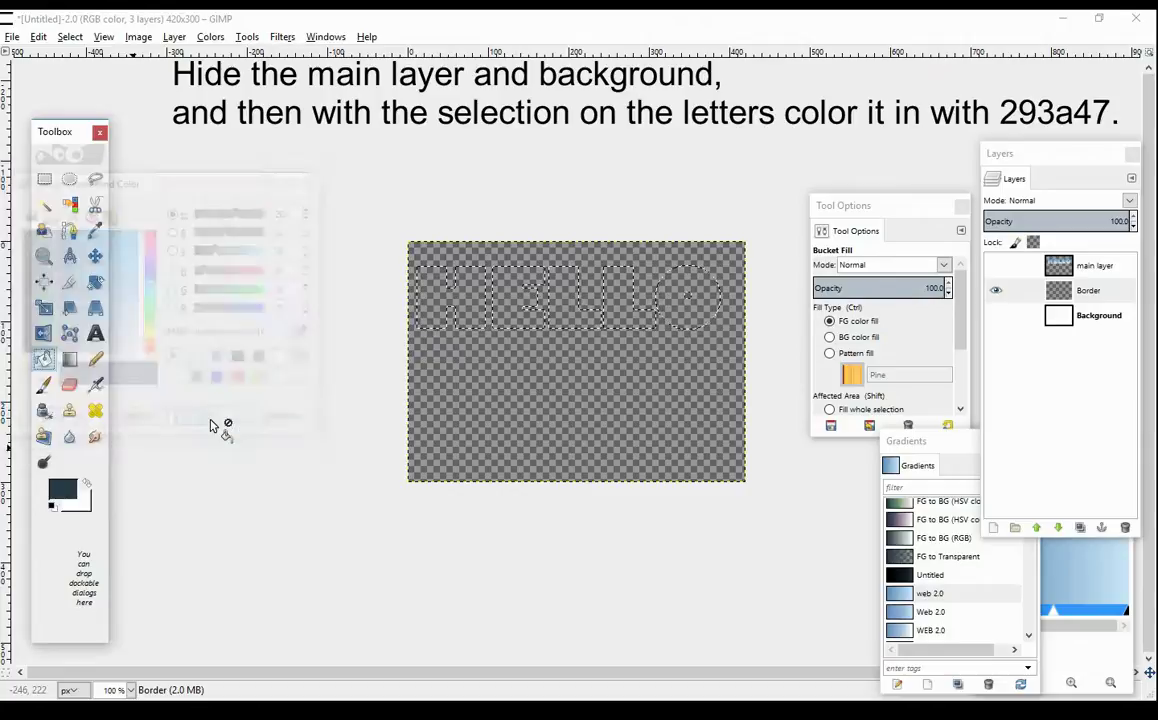
pyautogui.click(520, 318)
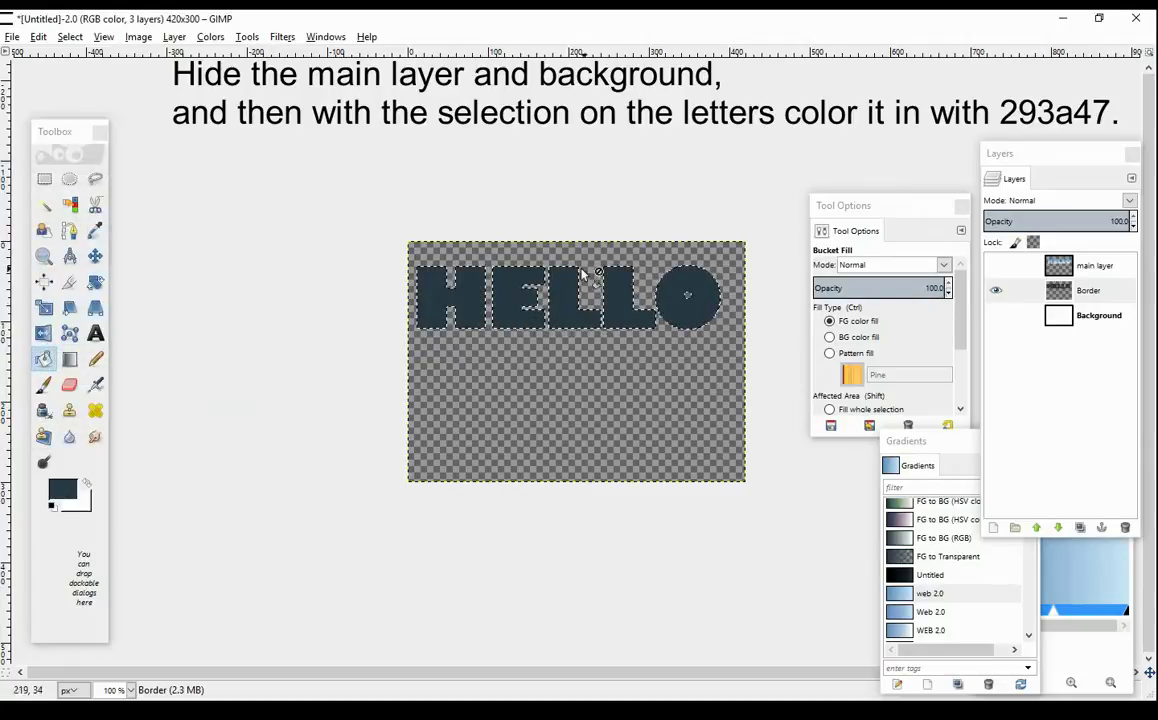
pyautogui.click(996, 266)
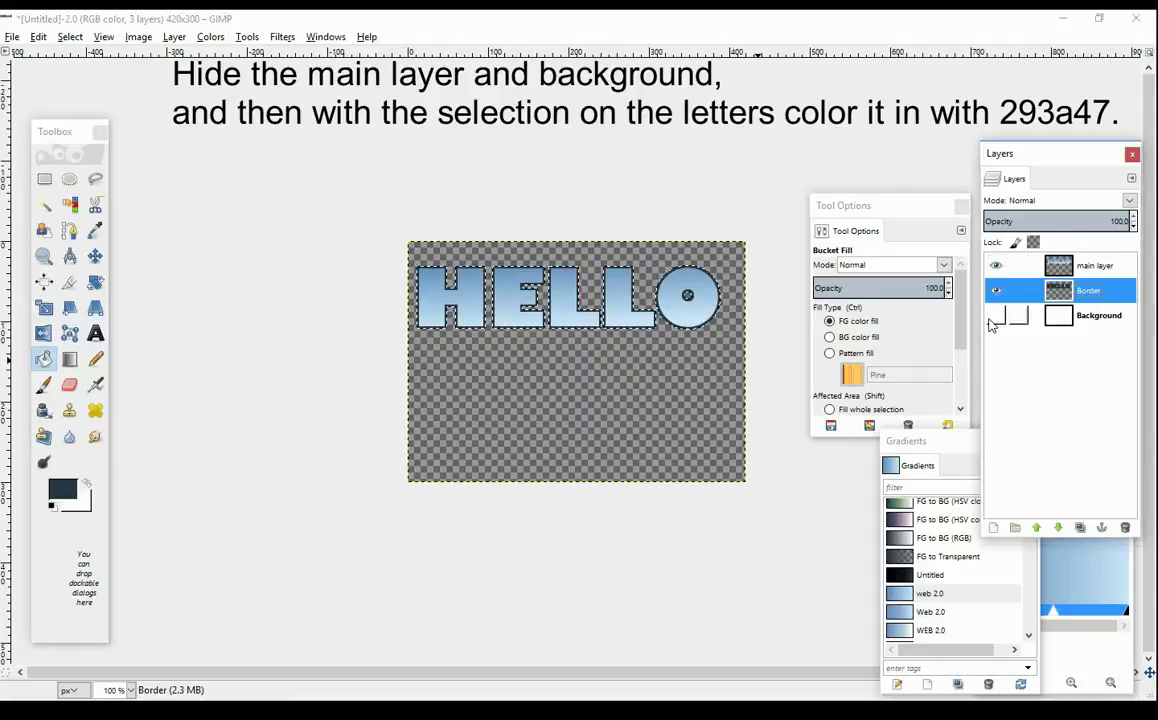
pyautogui.click(995, 315)
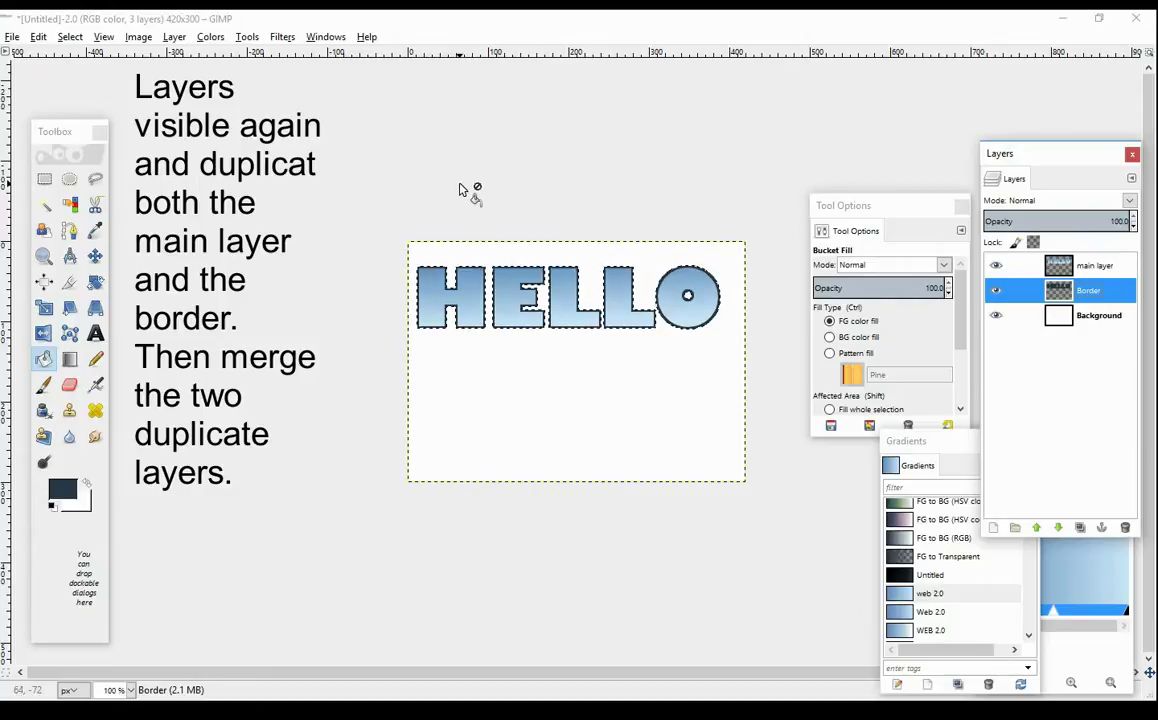
# Step: Duplicate Border and main layer, then raise Border copy above main layer
pyautogui.rightClick(1090, 302)
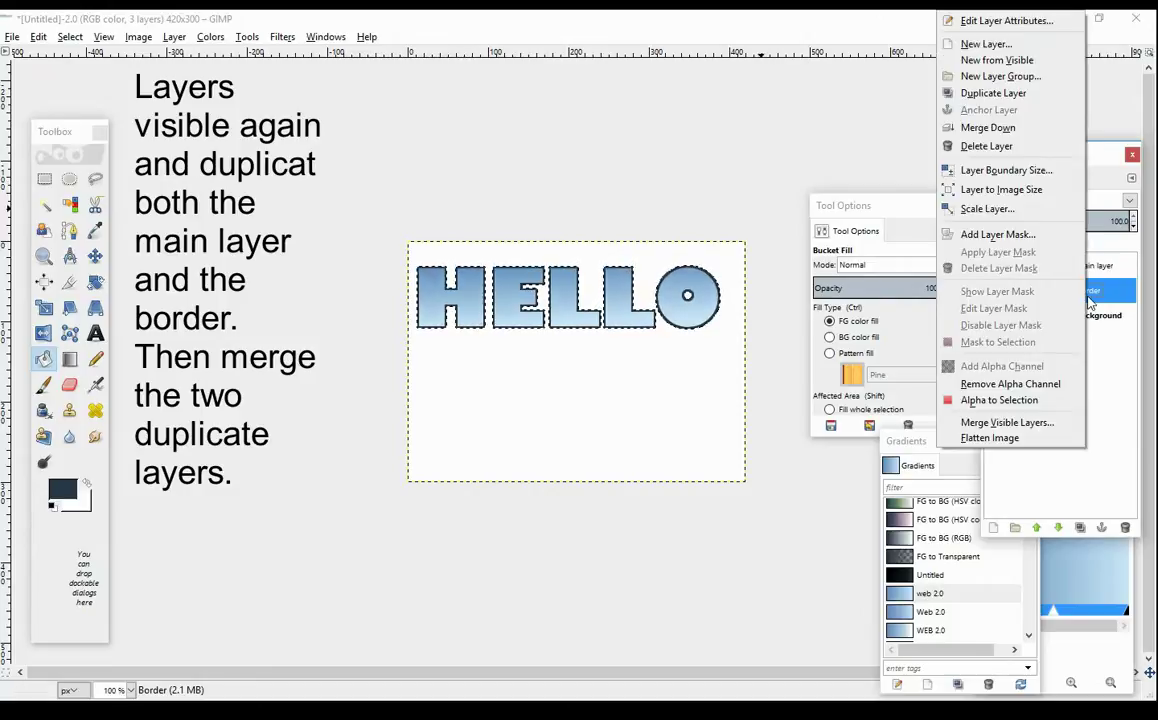
pyautogui.click(1000, 93)
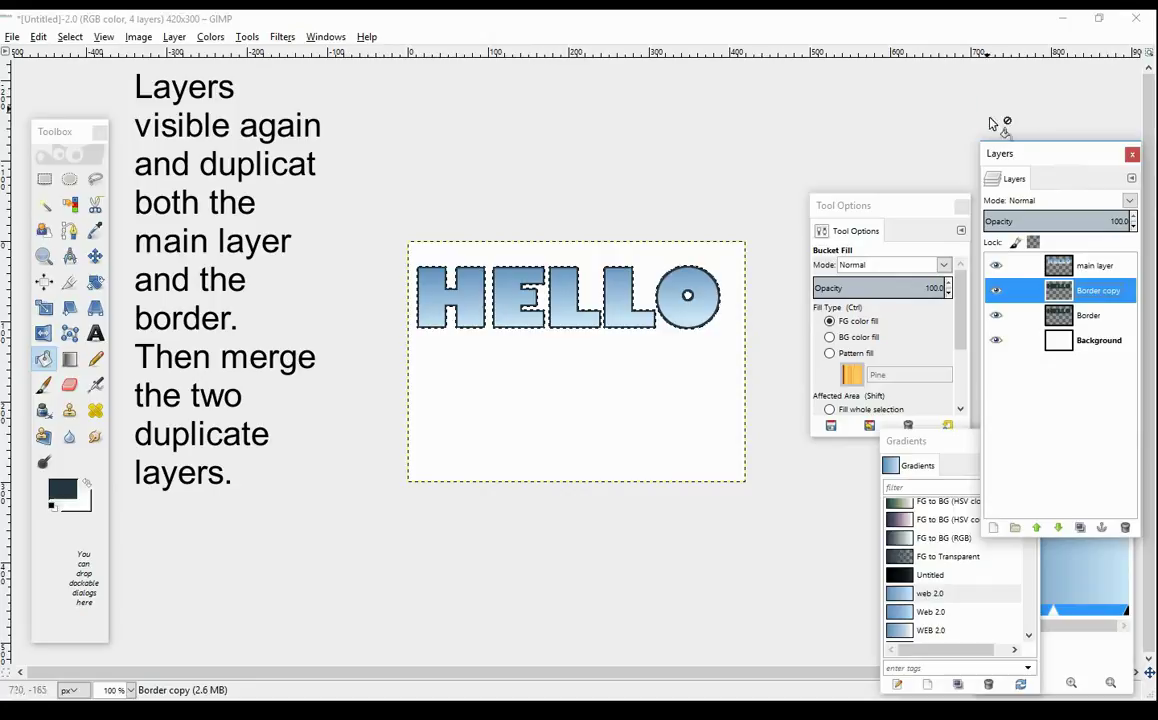
pyautogui.rightClick(1093, 267)
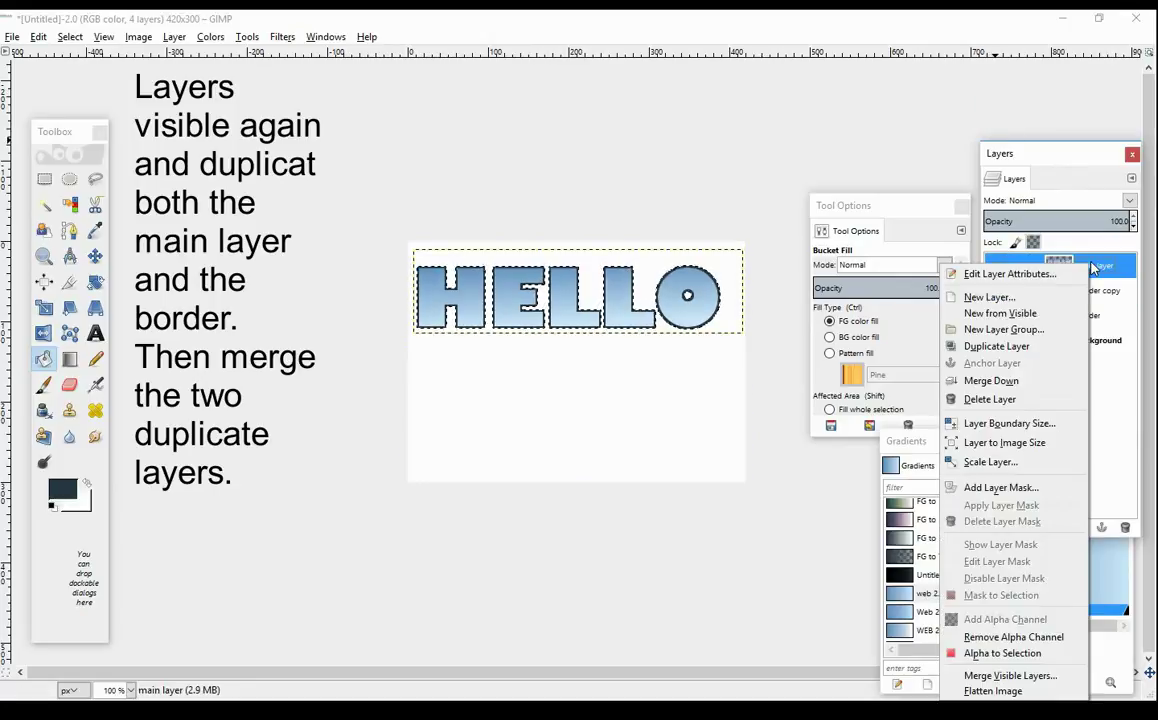
pyautogui.click(1040, 346)
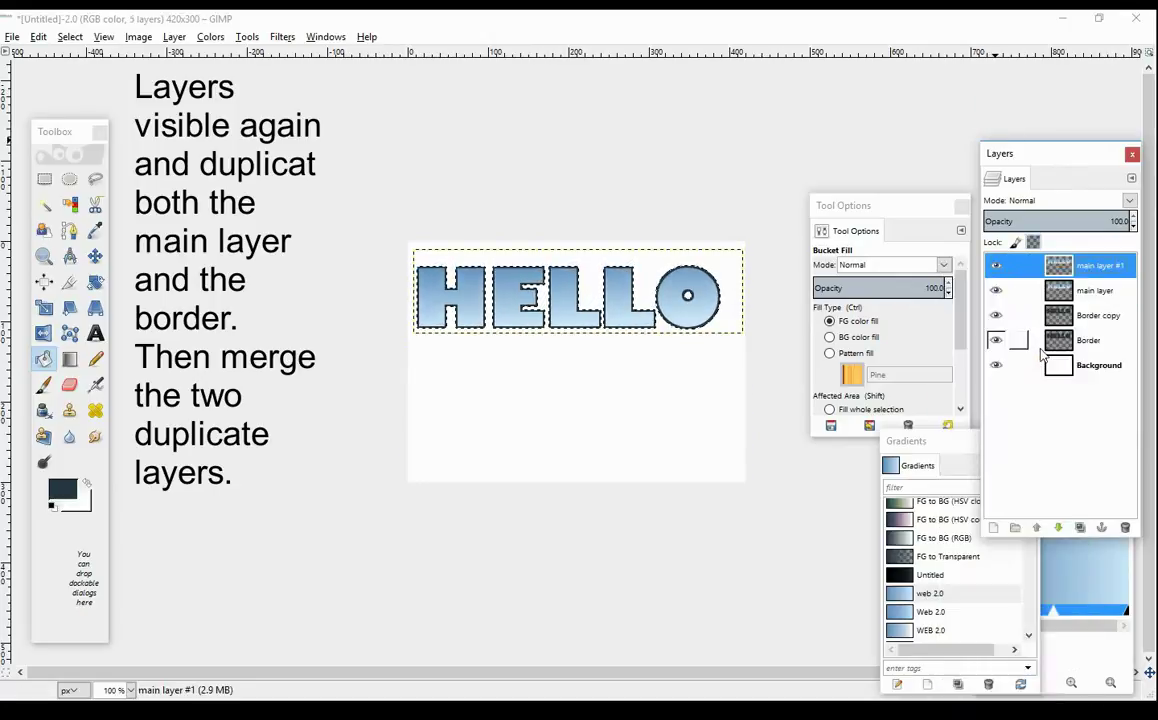
pyautogui.click(996, 340)
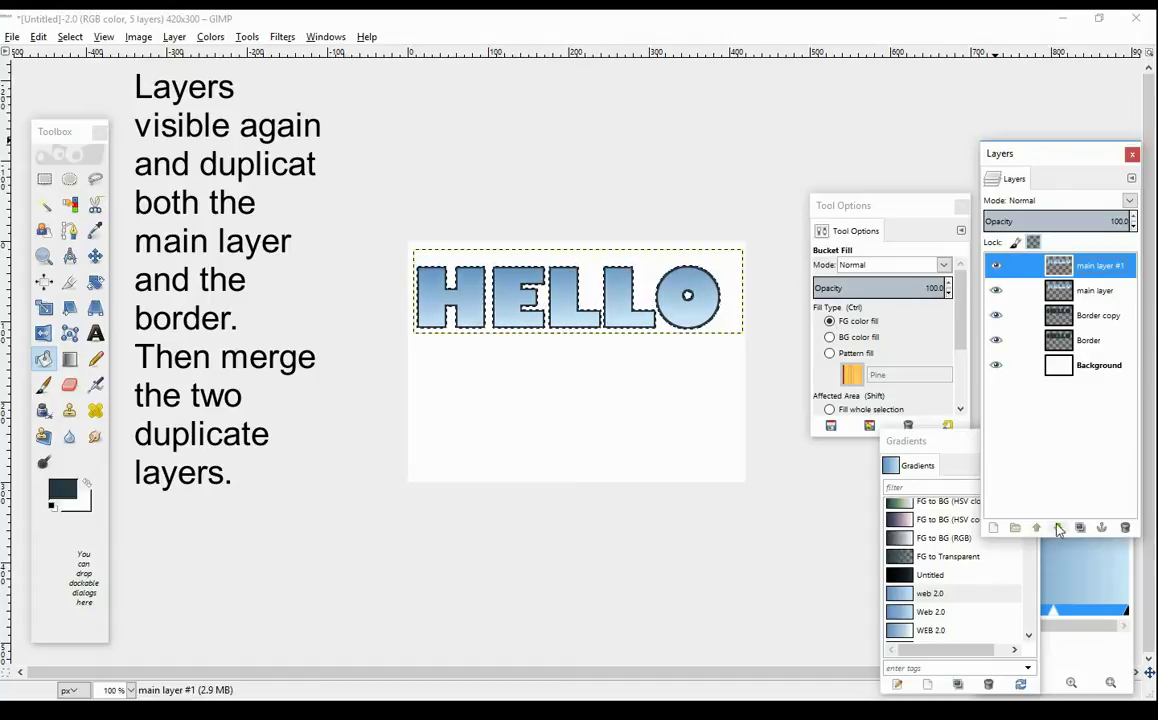
pyautogui.click(1104, 320)
pyautogui.click(1035, 528)
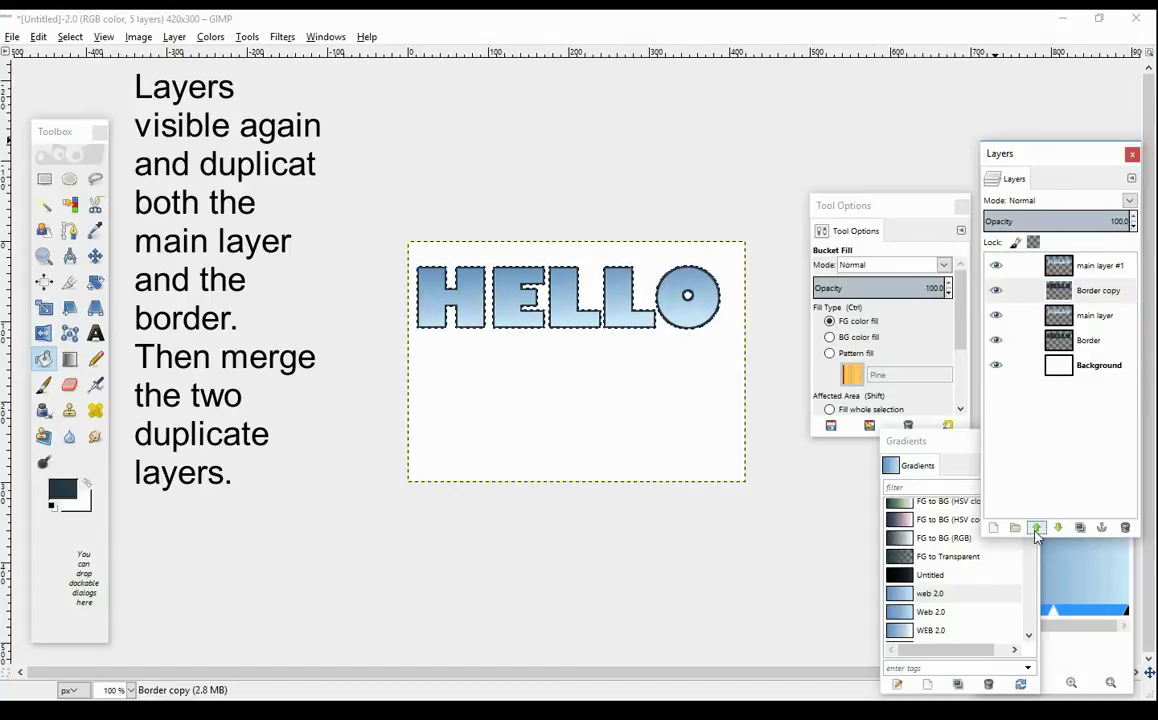
# Step: Merge the copies into one layer and rename it Reflection
pyautogui.rightClick(1086, 279)
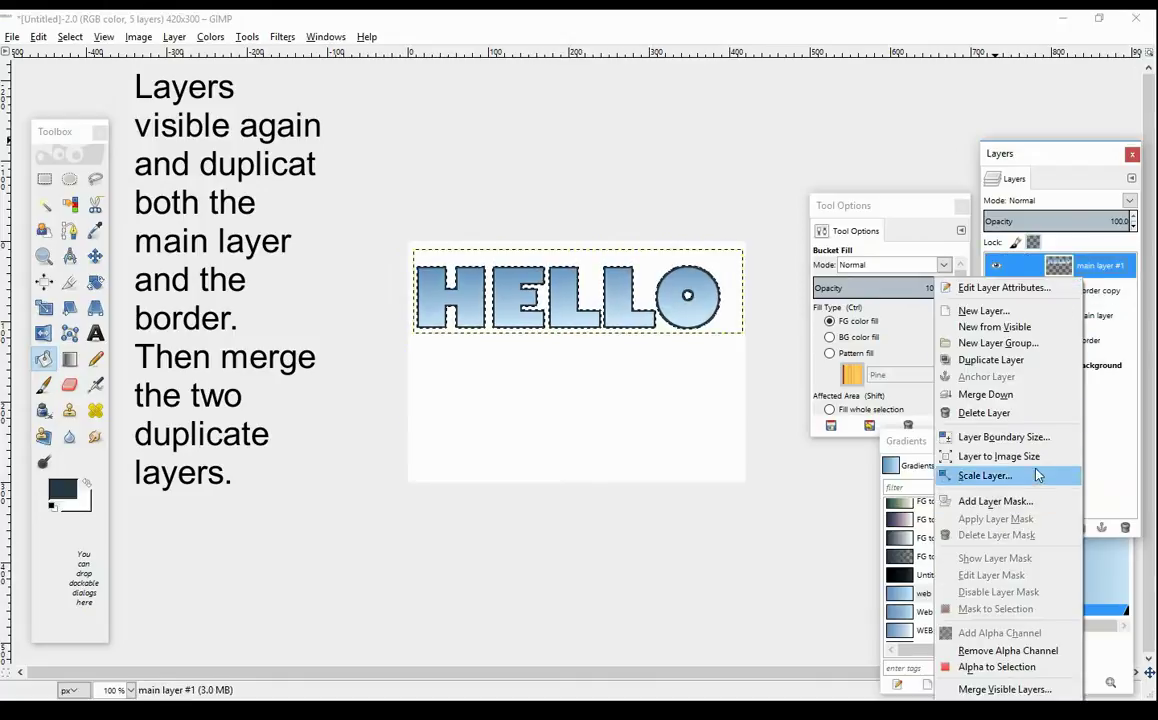
pyautogui.click(1013, 396)
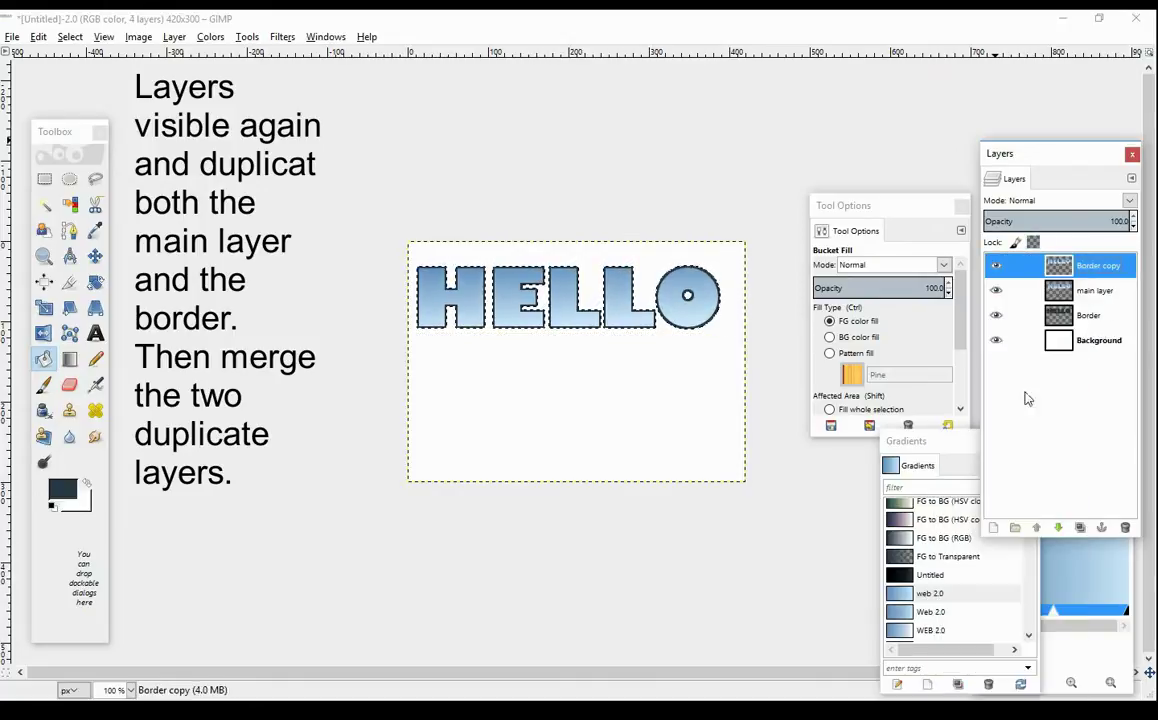
pyautogui.rightClick(1116, 302)
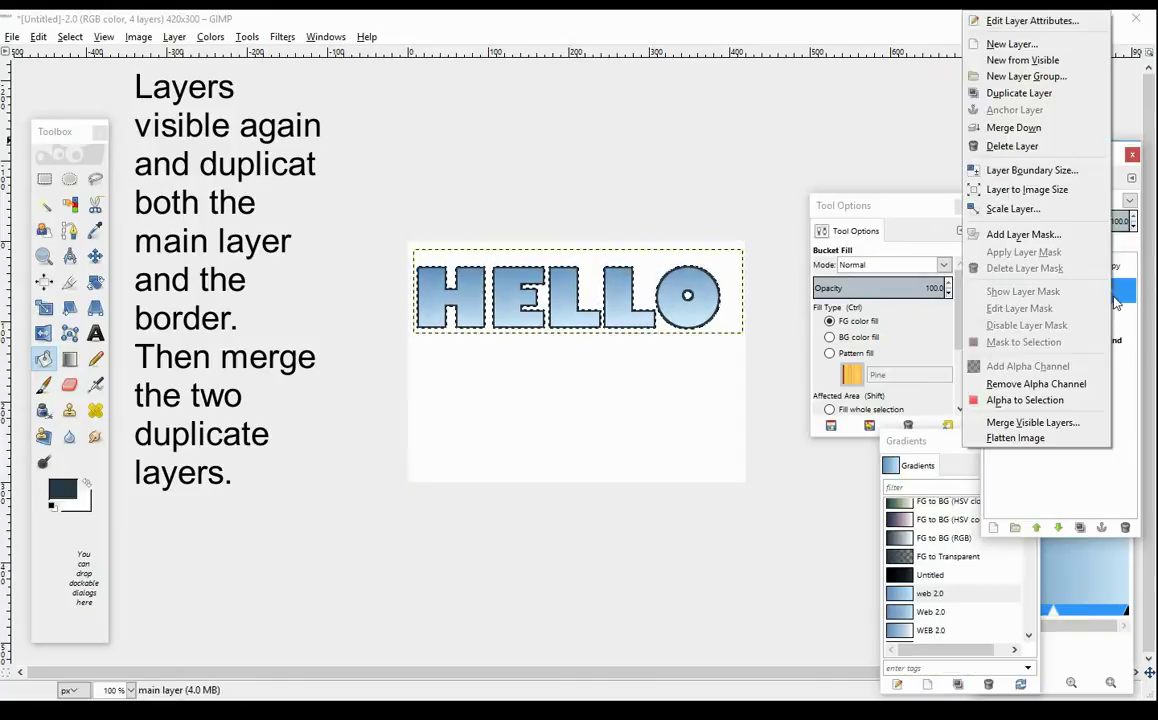
pyautogui.click(1040, 128)
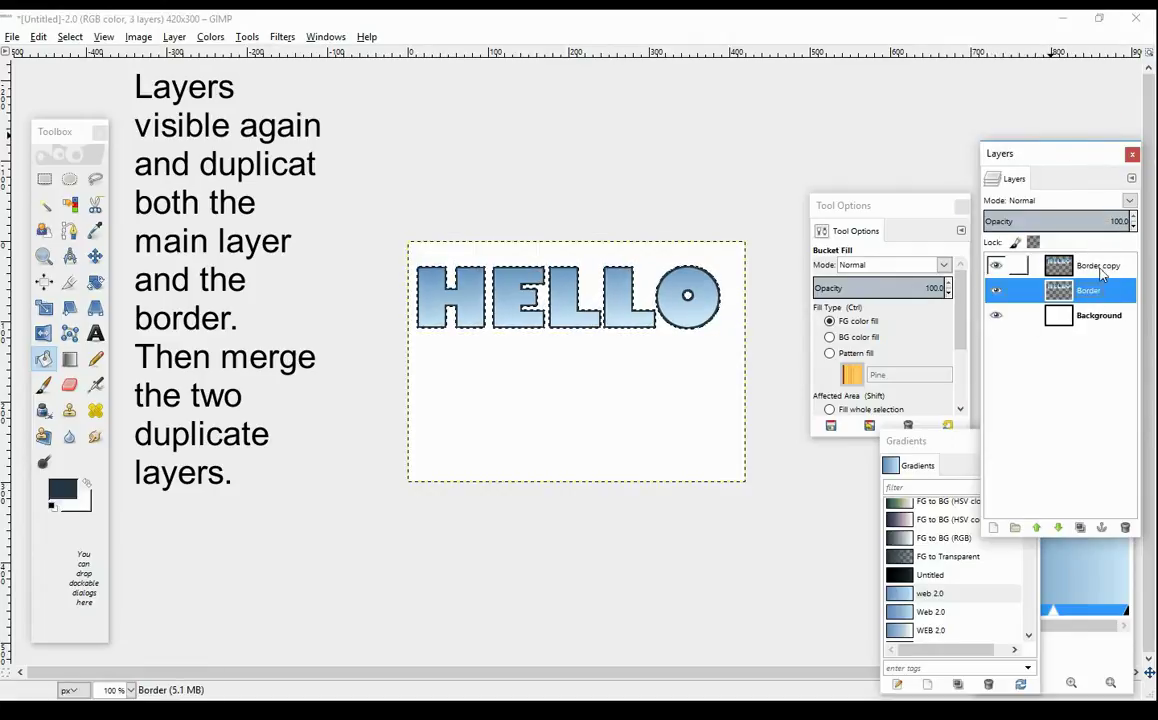
pyautogui.doubleClick(1098, 266)
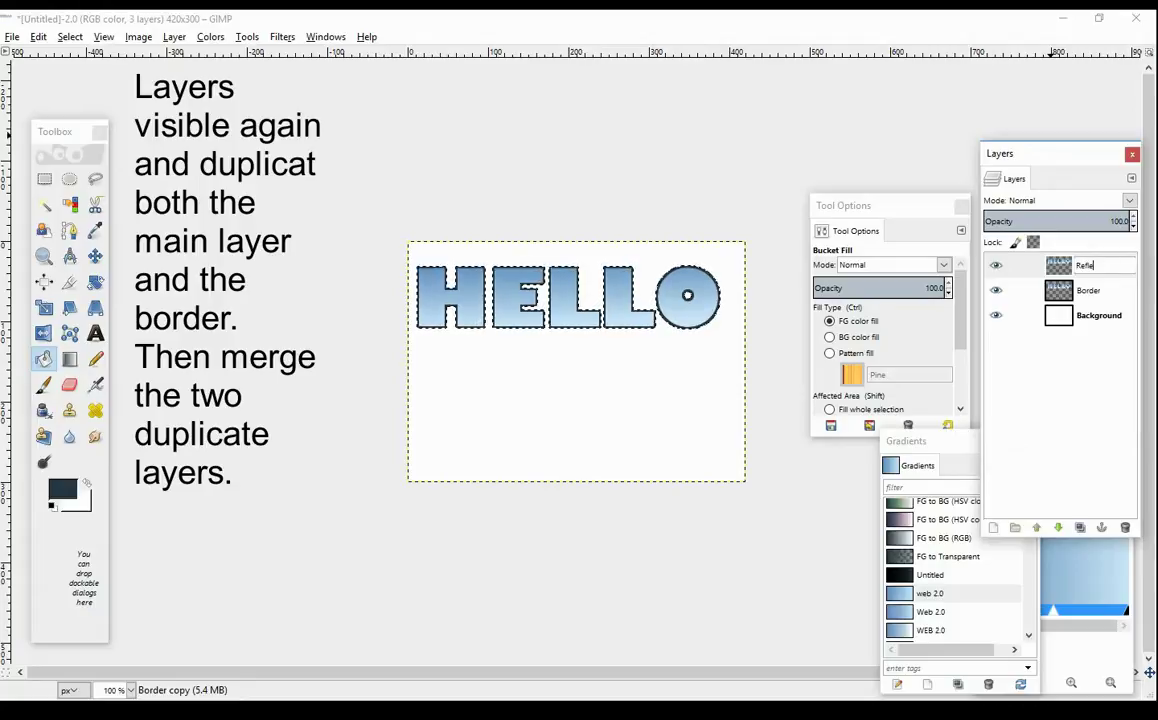
pyautogui.write('Reflection')
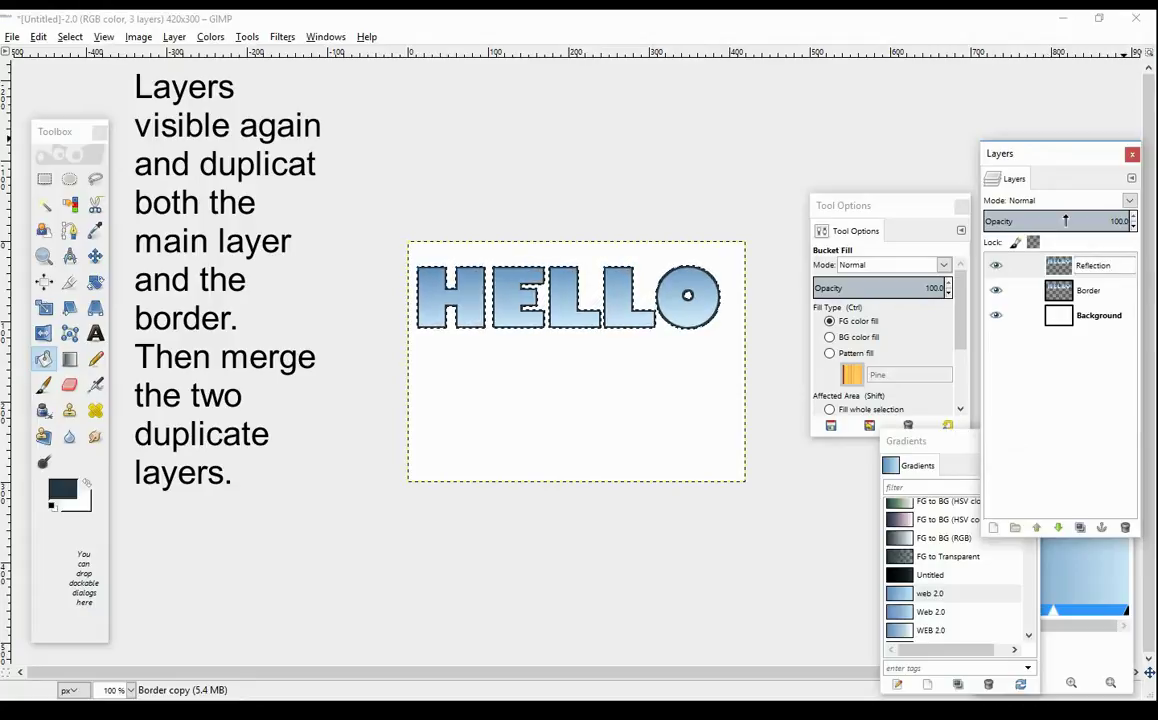
pyautogui.click(1085, 290)
pyautogui.click(1081, 265)
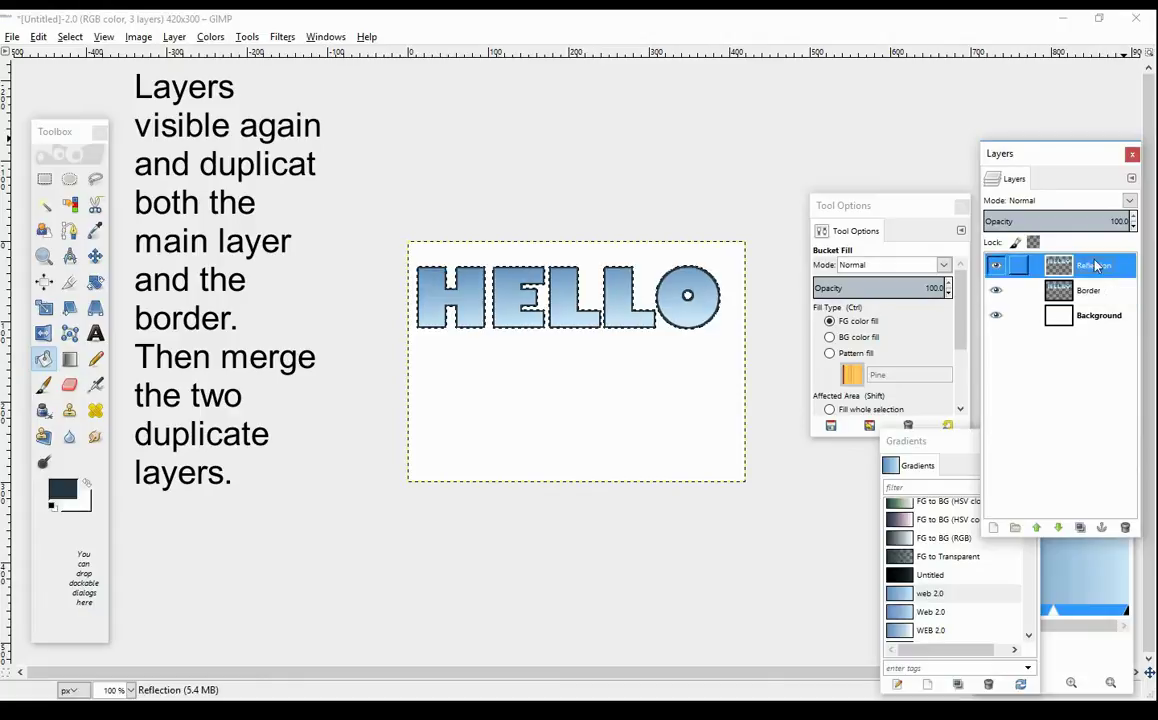
pyautogui.click(1088, 290)
pyautogui.click(1117, 268)
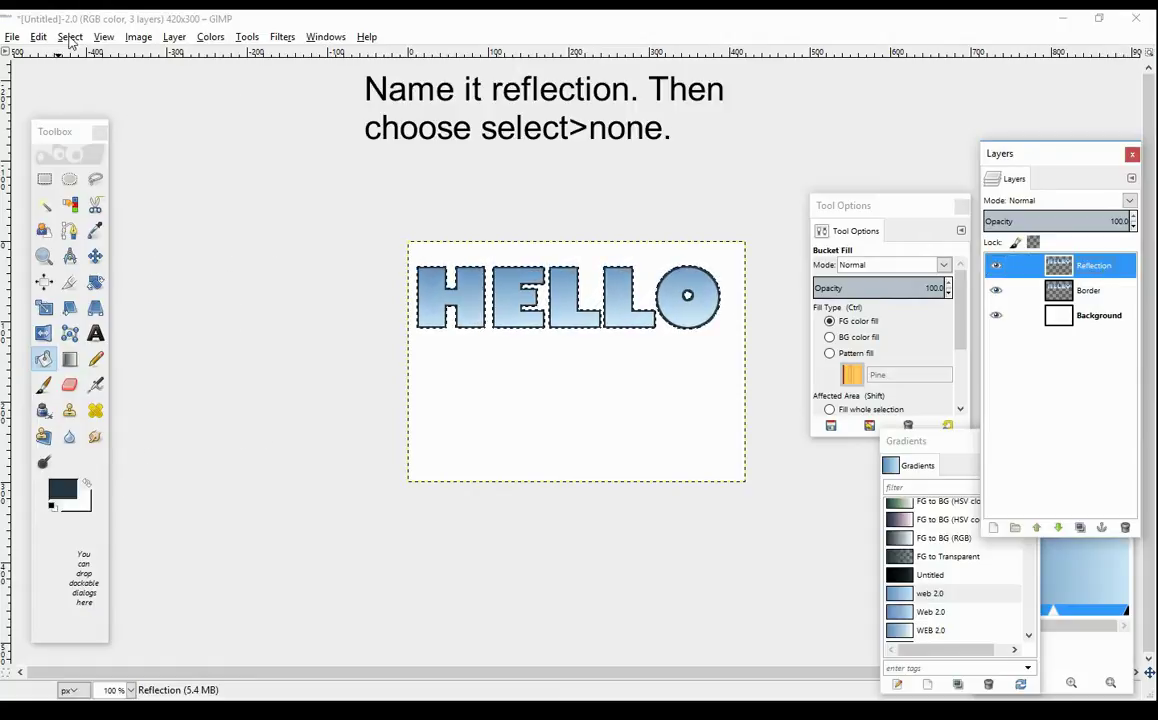
# Step: Deselect the letters and drag the Reflection layer 75 px down with the Move tool
pyautogui.click(70, 37)
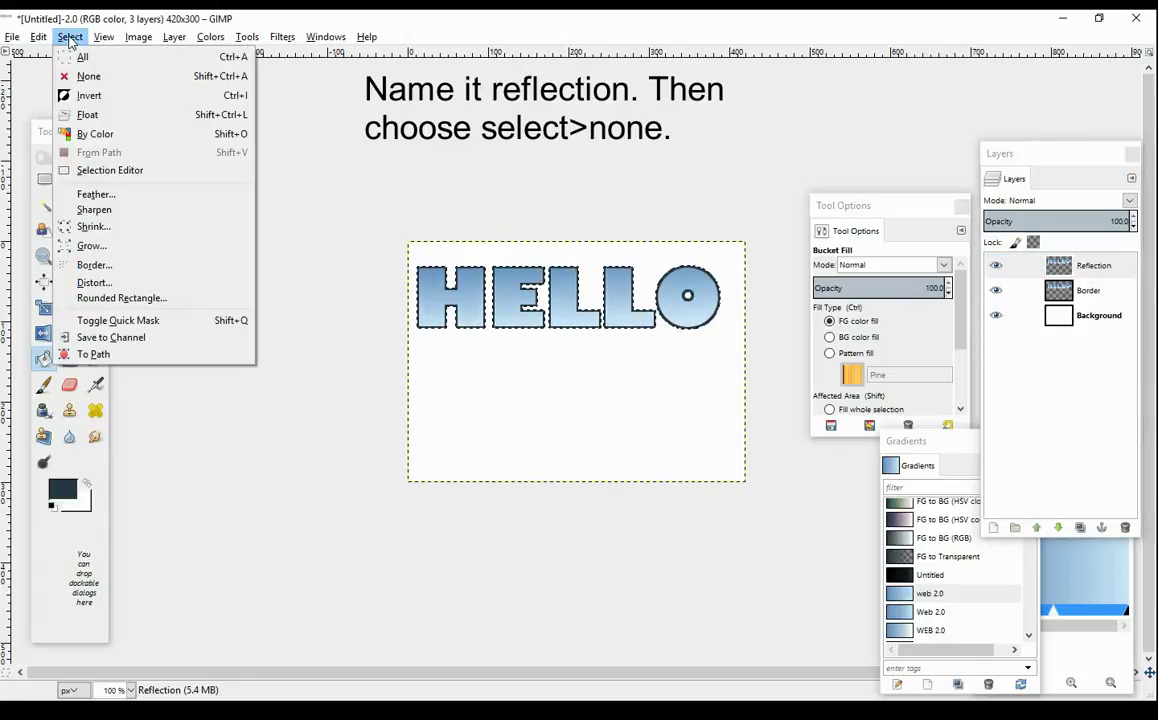
pyautogui.click(97, 86)
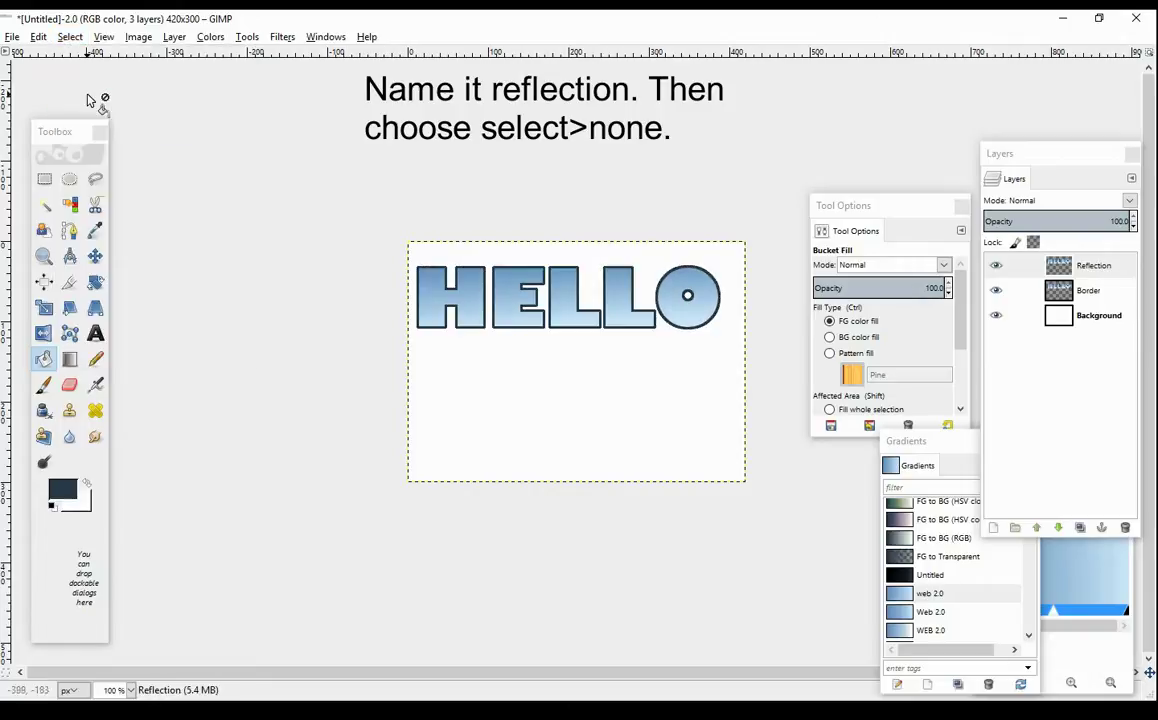
pyautogui.click(97, 256)
pyautogui.moveTo(617, 286); pyautogui.dragTo(620, 345)
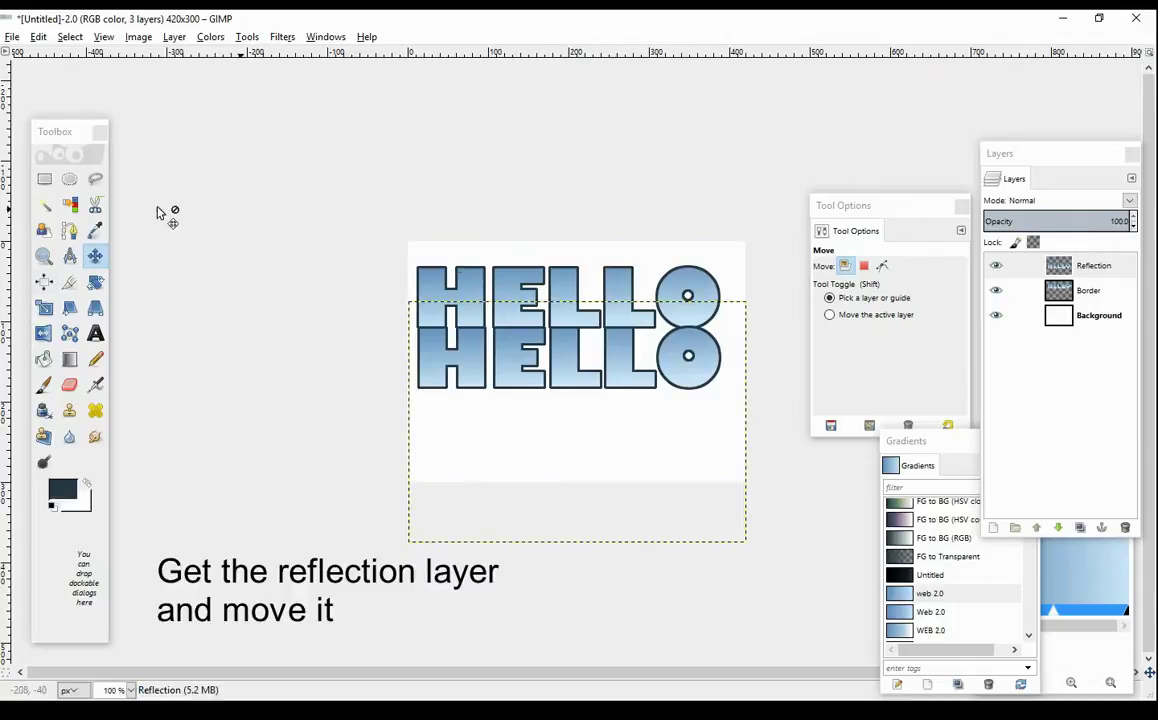
# Step: Flip the Reflection layer vertically and raise it directly beneath the original HELLO
pyautogui.click(42, 335)
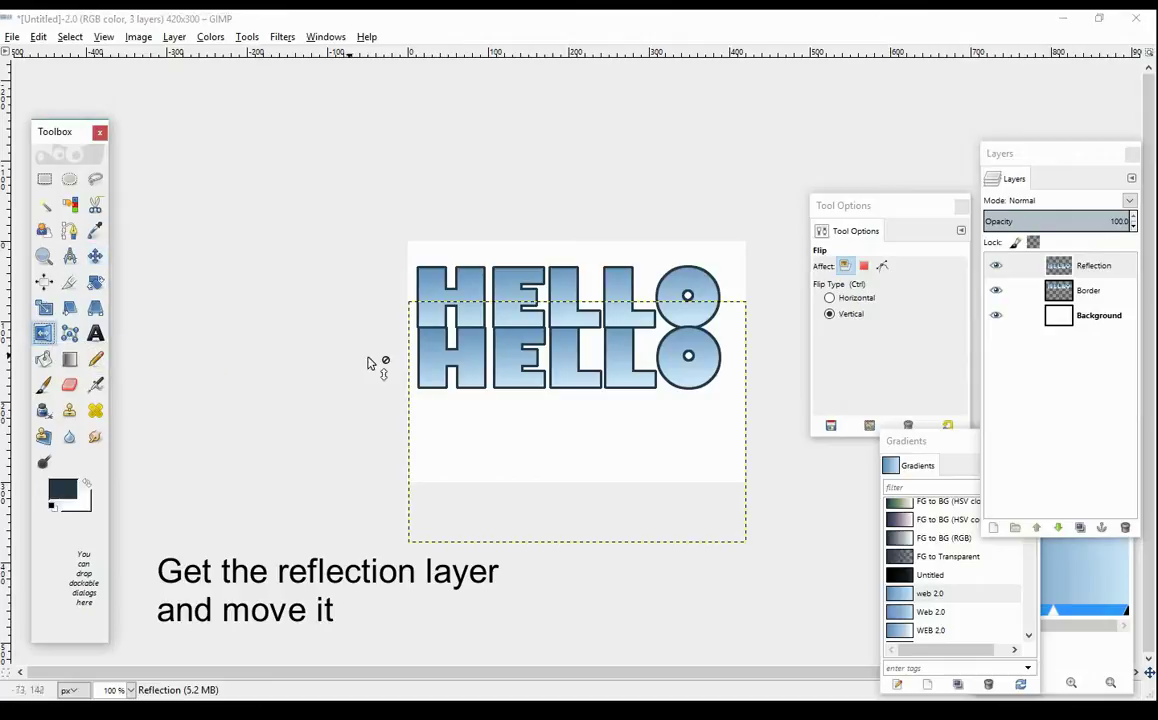
pyautogui.click(651, 347)
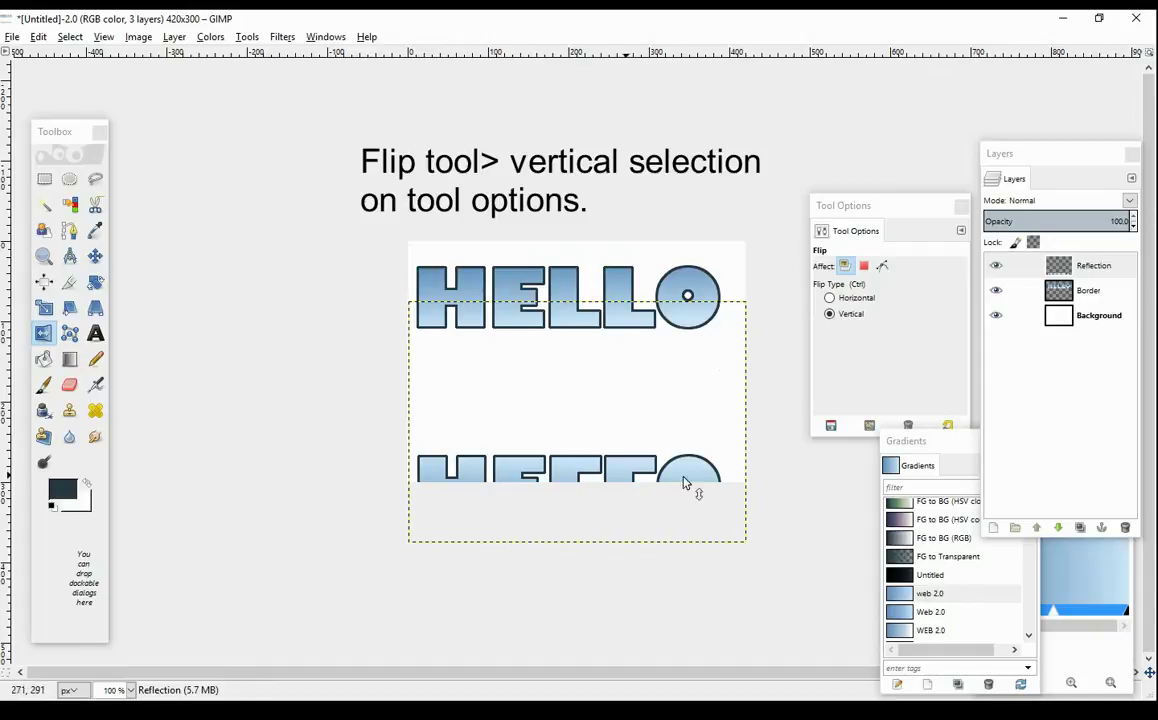
pyautogui.click(94, 256)
pyautogui.moveTo(563, 473); pyautogui.dragTo(563, 344)
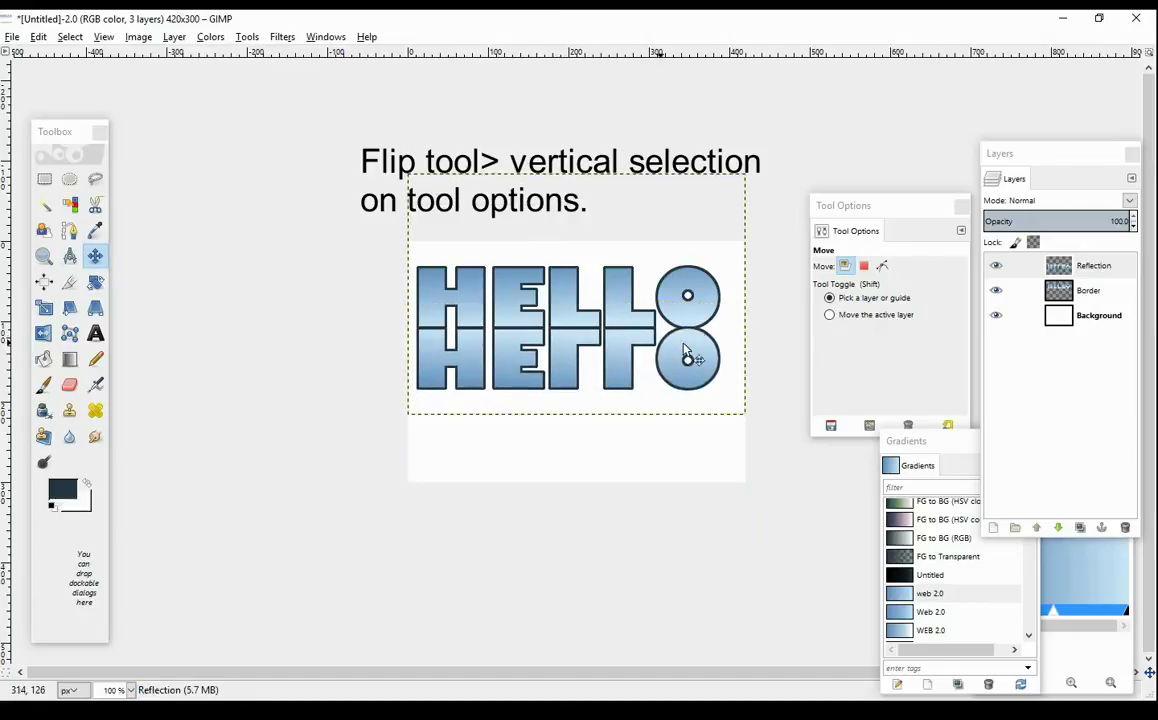
# Step: Click through the layers and Layers panel menus, ending with the Reflection layer selected
pyautogui.click(1094, 299)
pyautogui.click(1094, 265)
pyautogui.click(1094, 290)
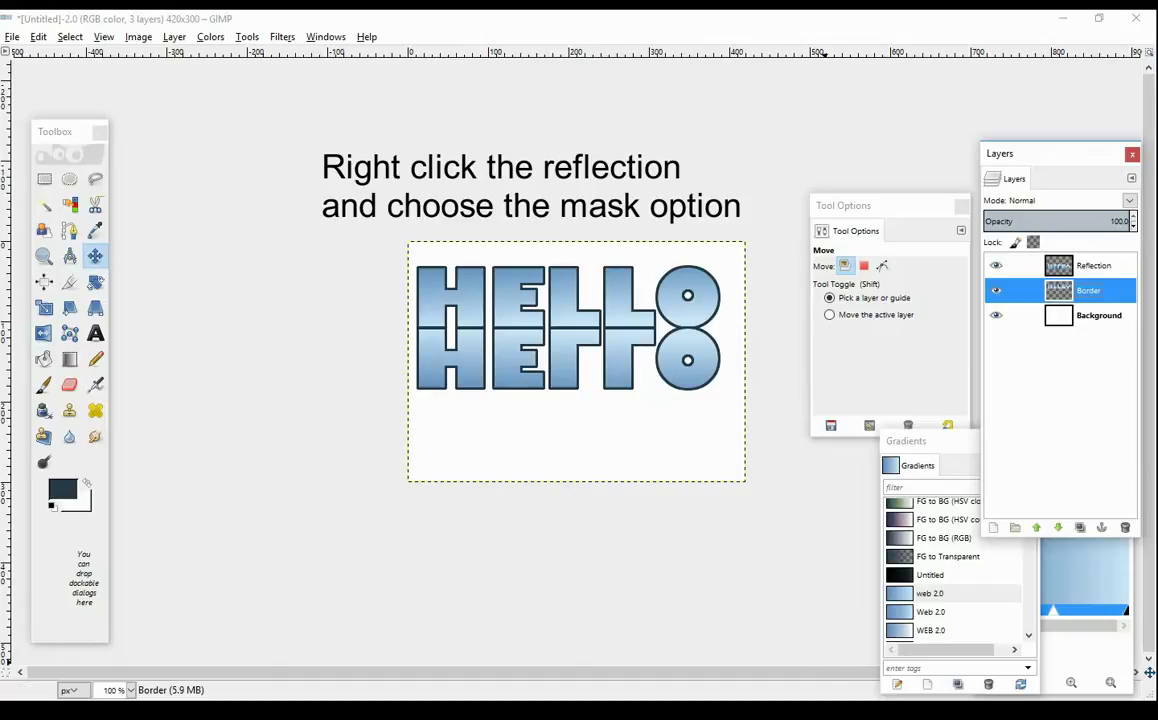
pyautogui.rightClick(945, 710)
pyautogui.press('Escape')
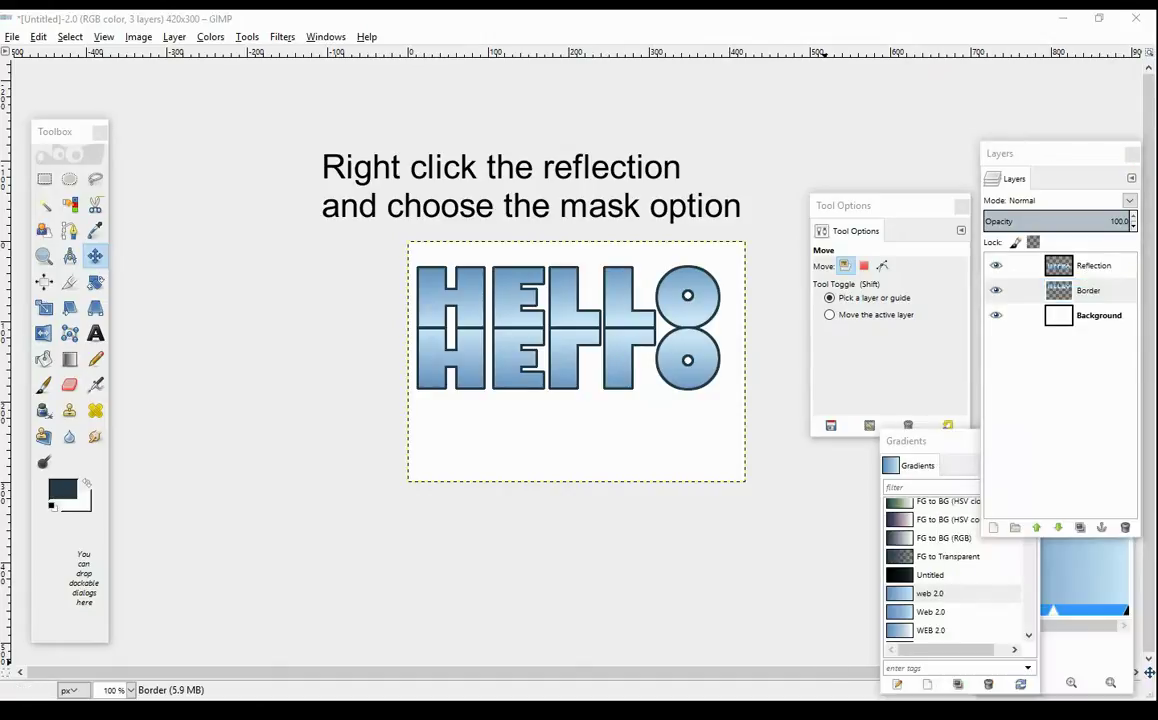
pyautogui.rightClick(945, 712)
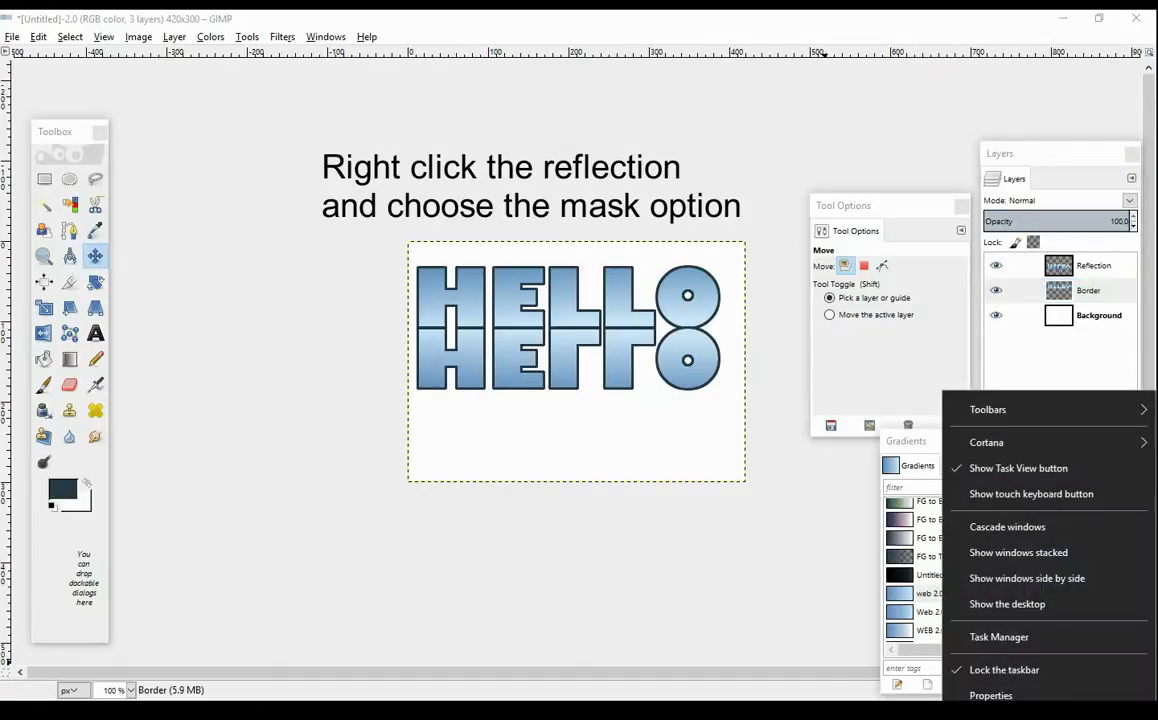
pyautogui.press('Escape')
pyautogui.click(1031, 710)
pyautogui.rightClick(1027, 656)
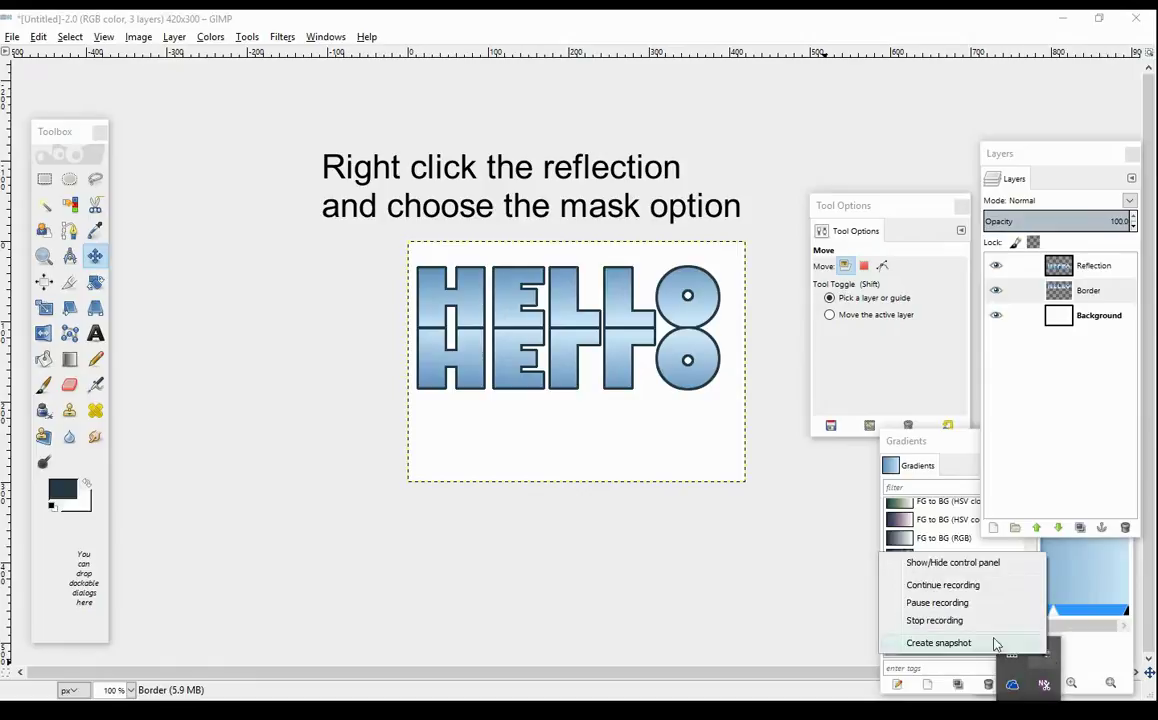
pyautogui.click(963, 604)
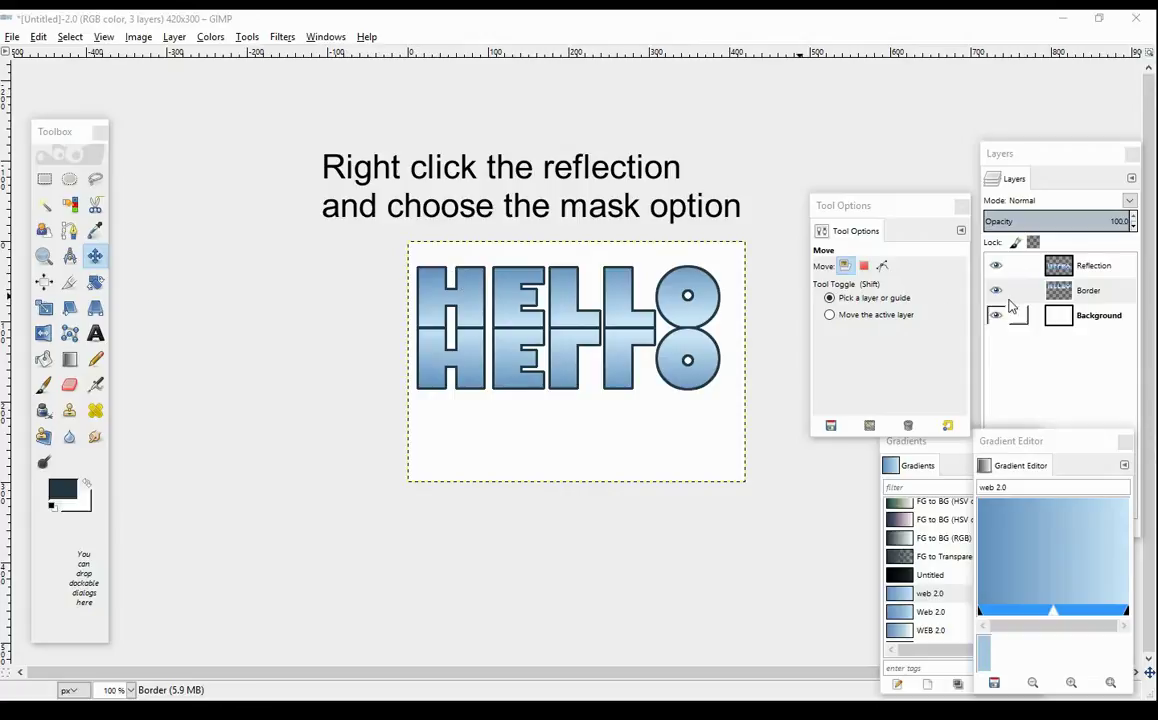
pyautogui.click(1093, 270)
# Step: Add a Black (full transparency) layer mask to the Reflection layer
pyautogui.rightClick(1097, 280)
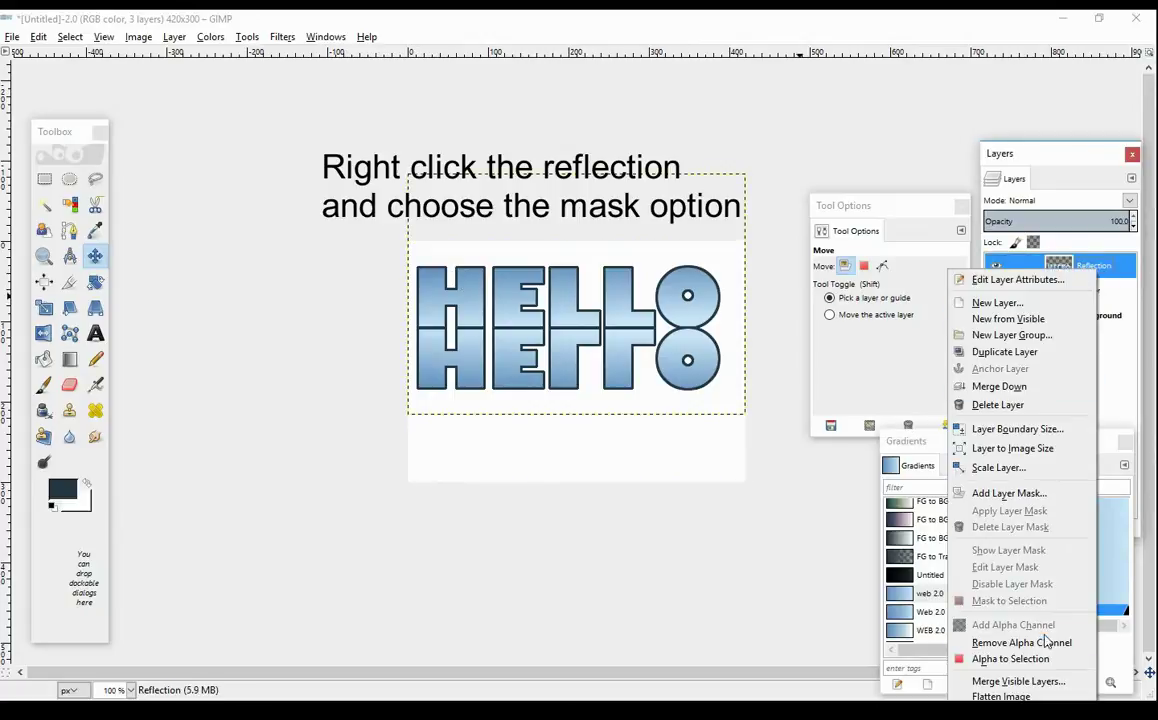
pyautogui.click(1009, 493)
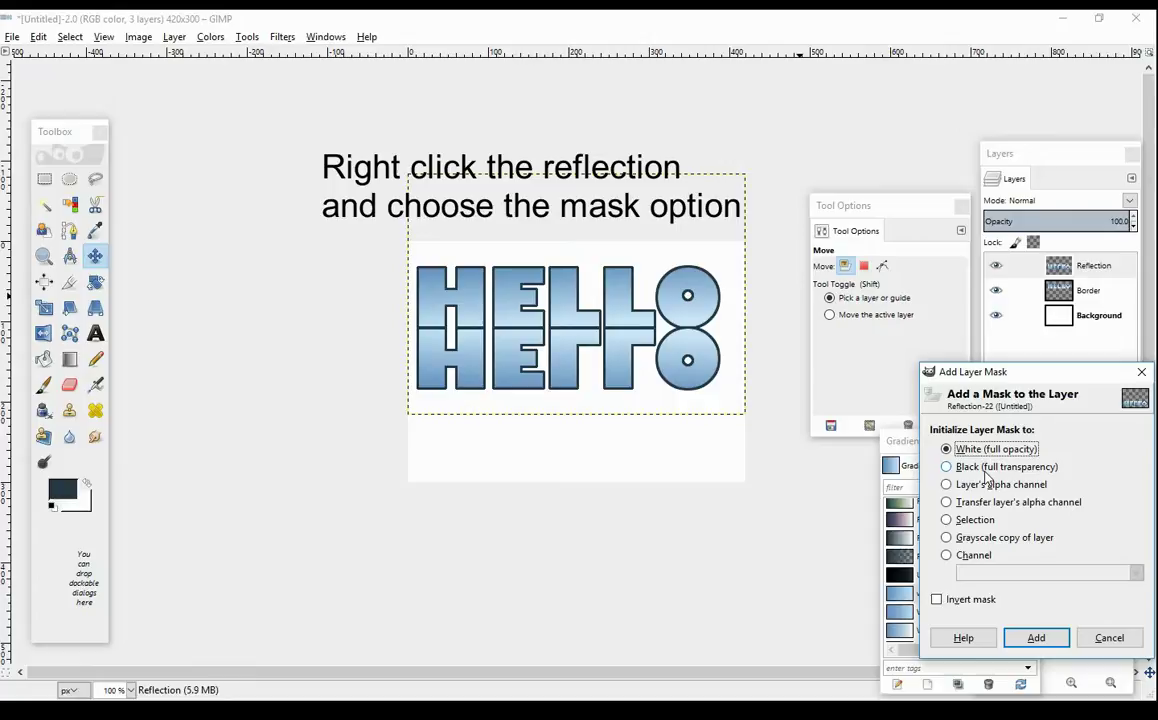
pyautogui.click(982, 467)
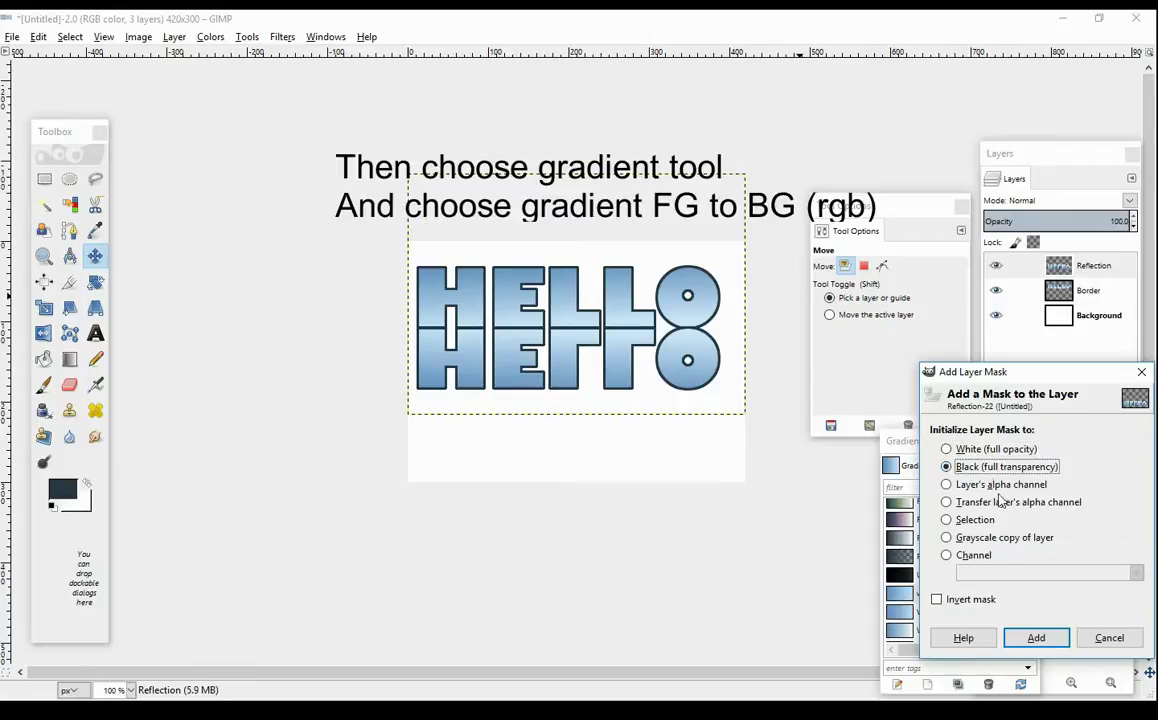
pyautogui.click(1036, 637)
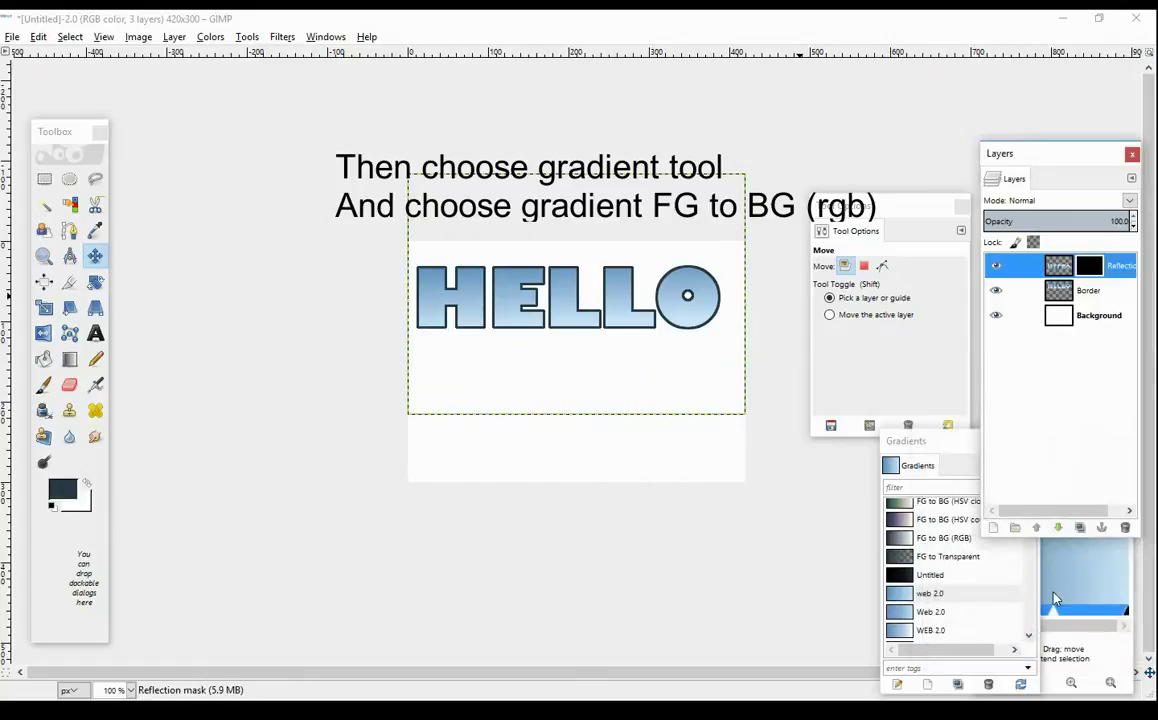
# Step: Select the Blend tool with the FG to BG (RGB) gradient
pyautogui.click(66, 360)
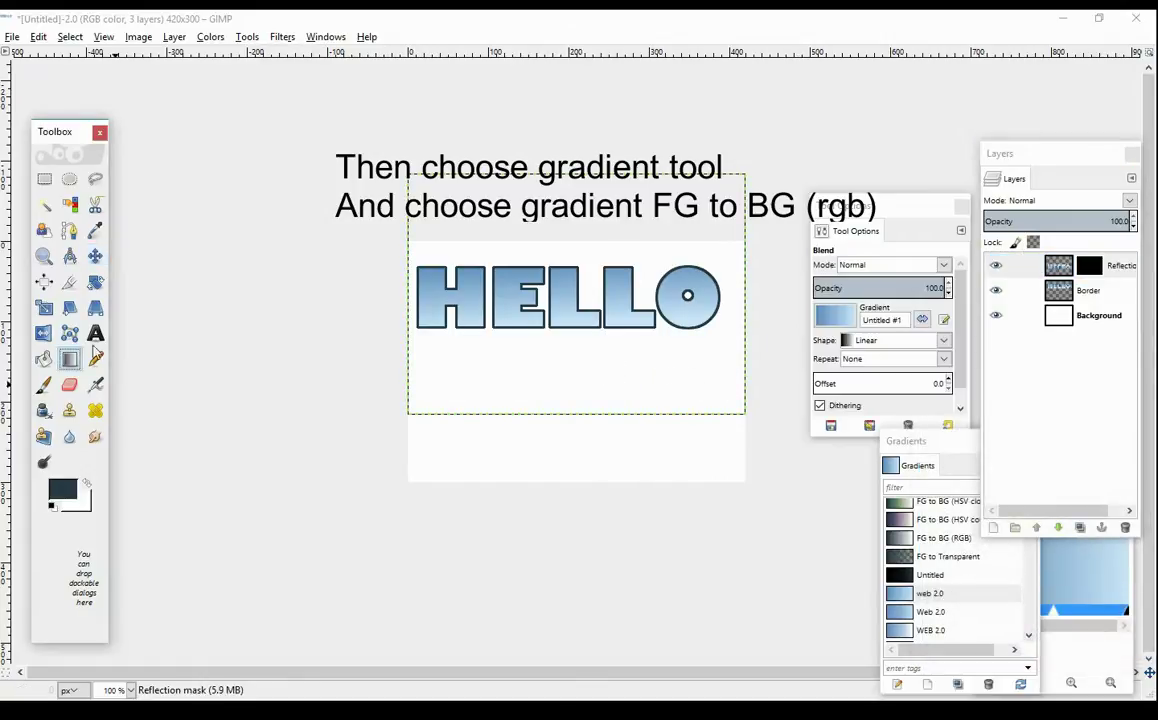
pyautogui.click(829, 320)
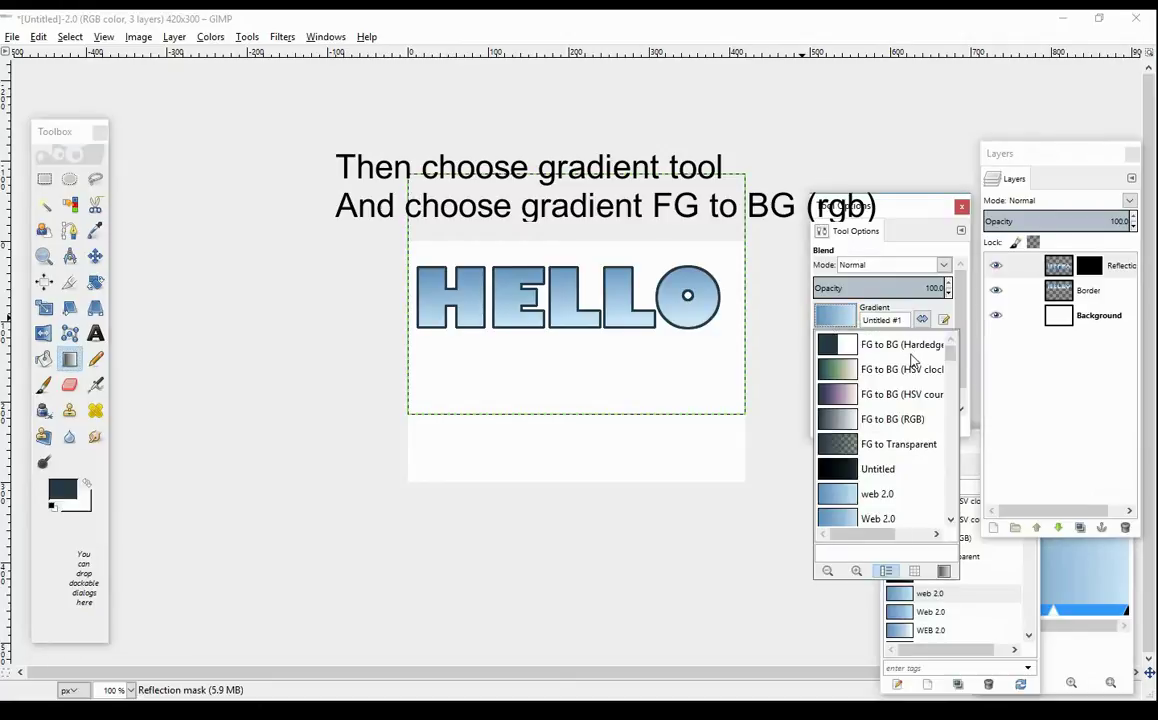
pyautogui.scroll(-1, 913, 360)
pyautogui.click(899, 391)
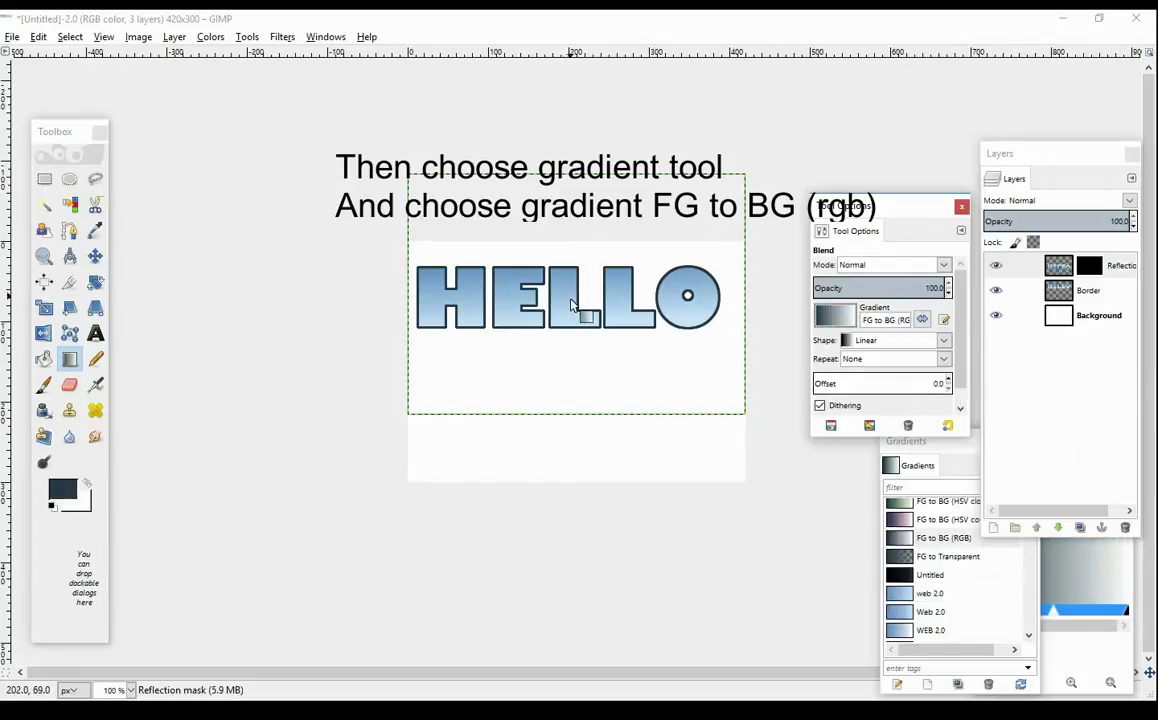
# Step: Drag the gradient upward across the Reflection mask so the mirrored HELLO fades out
pyautogui.moveTo(570, 364)
pyautogui.mouseDown()
pyautogui.moveTo(573, 268)
pyautogui.moveTo(571, 362)
pyautogui.moveTo(570, 280)
pyautogui.mouseUp()
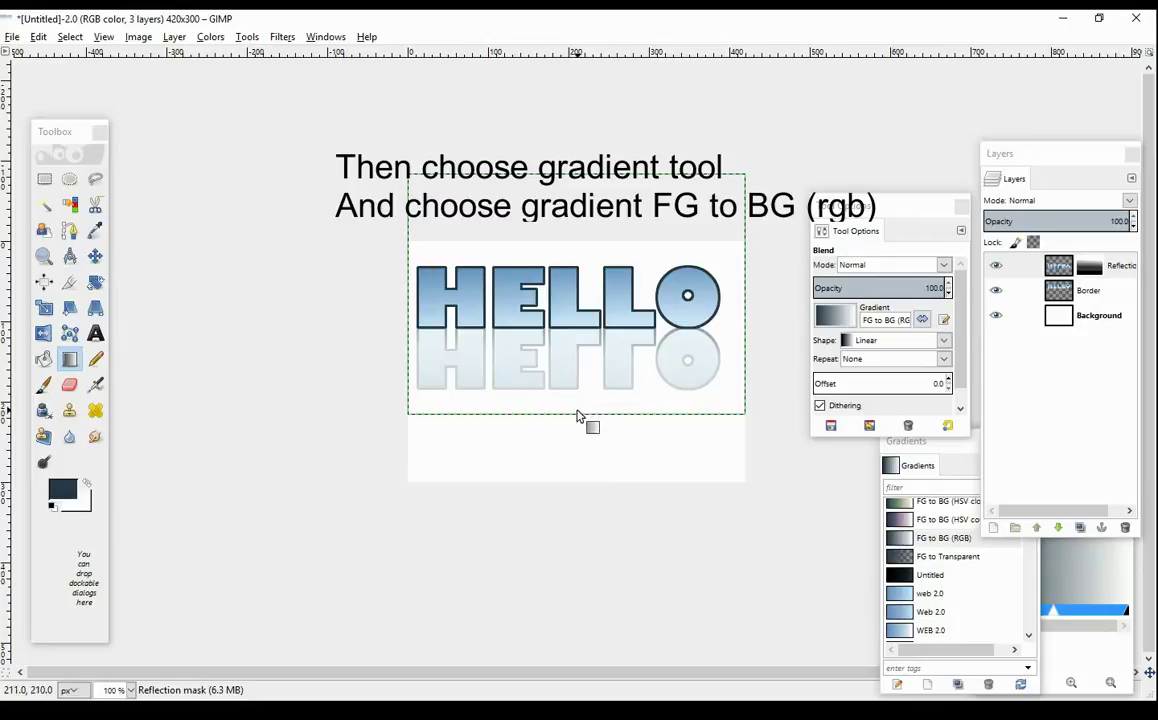
pyautogui.moveTo(577, 352); pyautogui.dragTo(587, 280)
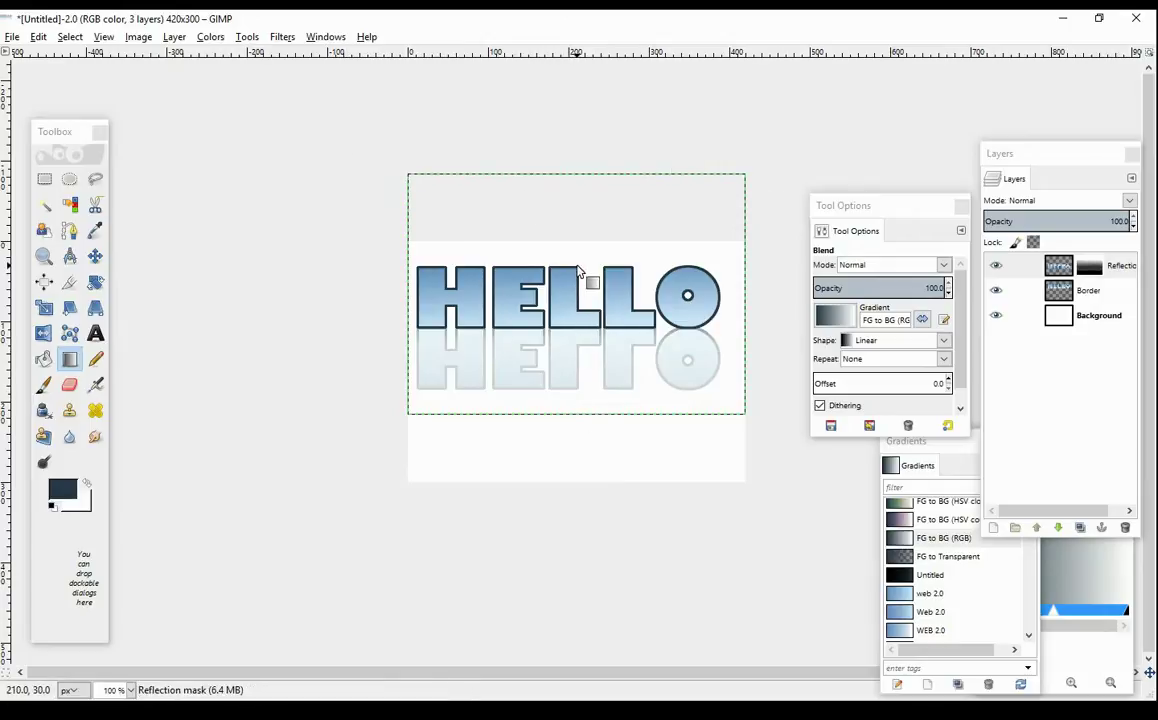
pyautogui.moveTo(562, 367); pyautogui.dragTo(565, 233)
pyautogui.moveTo(572, 328); pyautogui.dragTo(570, 238)
pyautogui.moveTo(568, 325); pyautogui.dragTo(576, 270)
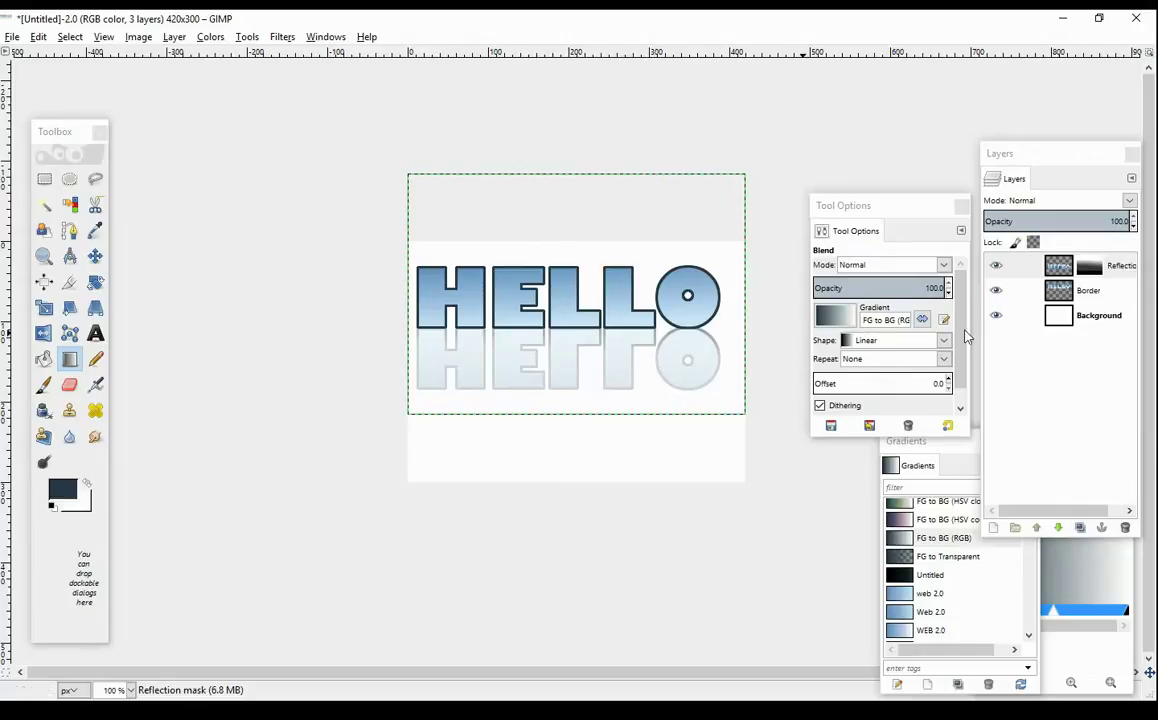
# Step: Select the Border layer and reposition the Tool Options and Gradients windows
pyautogui.click(1075, 290)
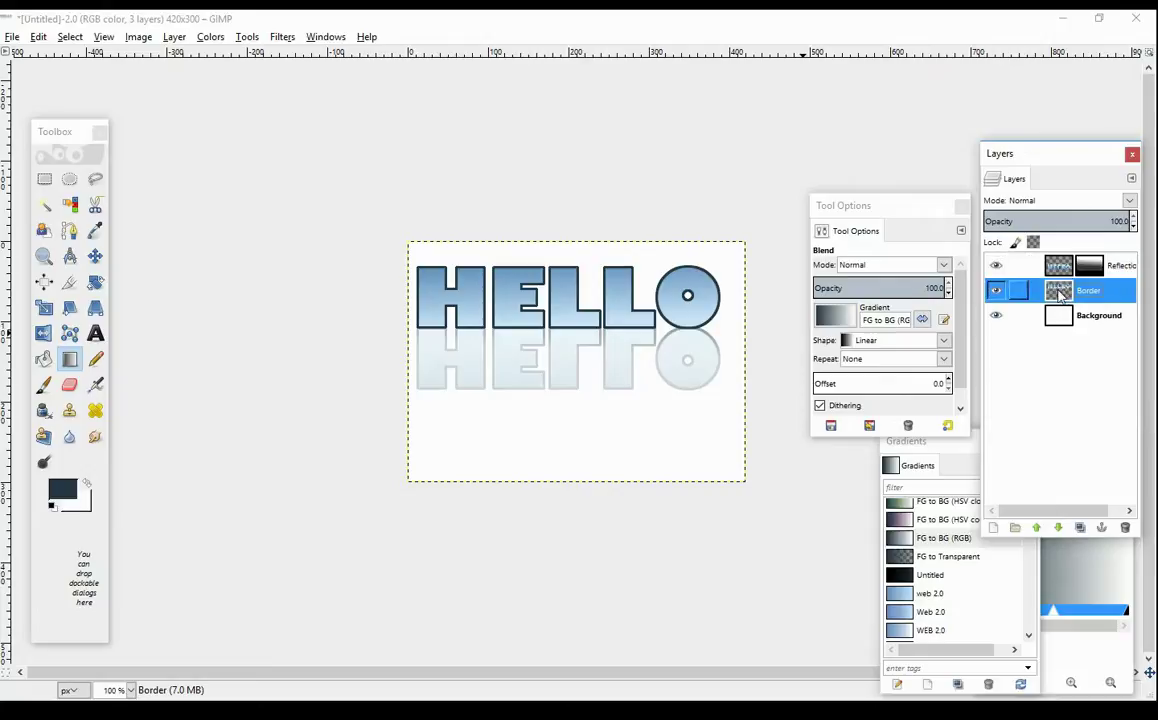
pyautogui.click(998, 291)
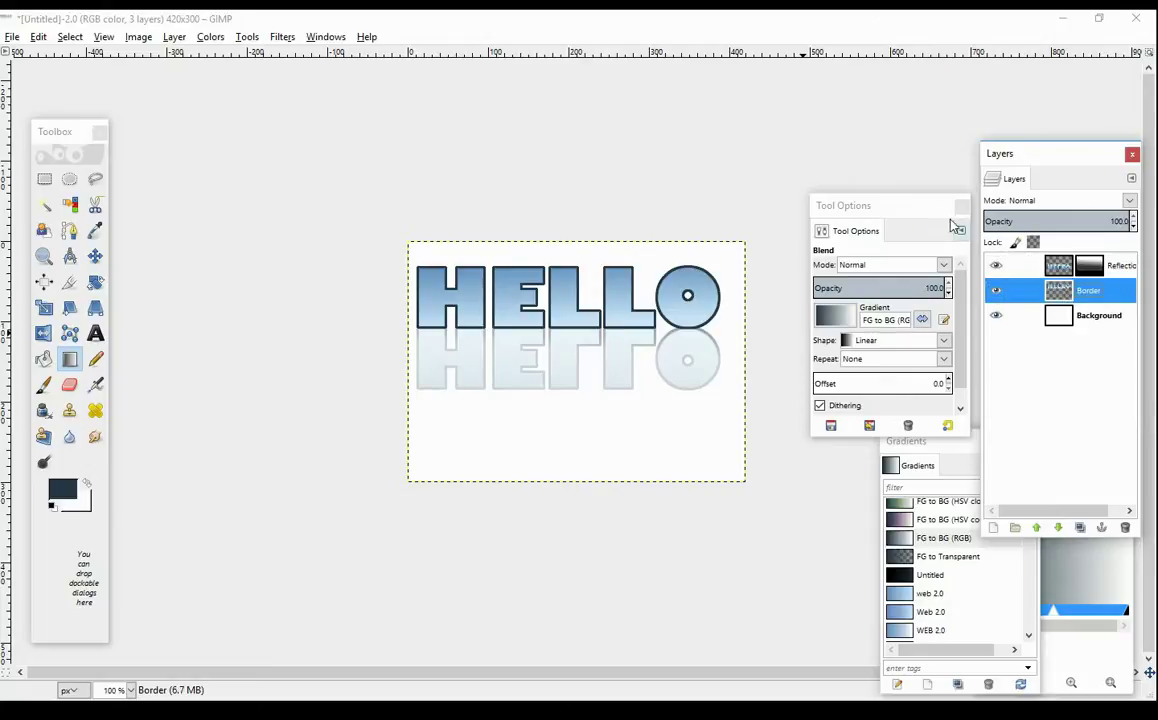
pyautogui.moveTo(930, 206); pyautogui.dragTo(936, 196)
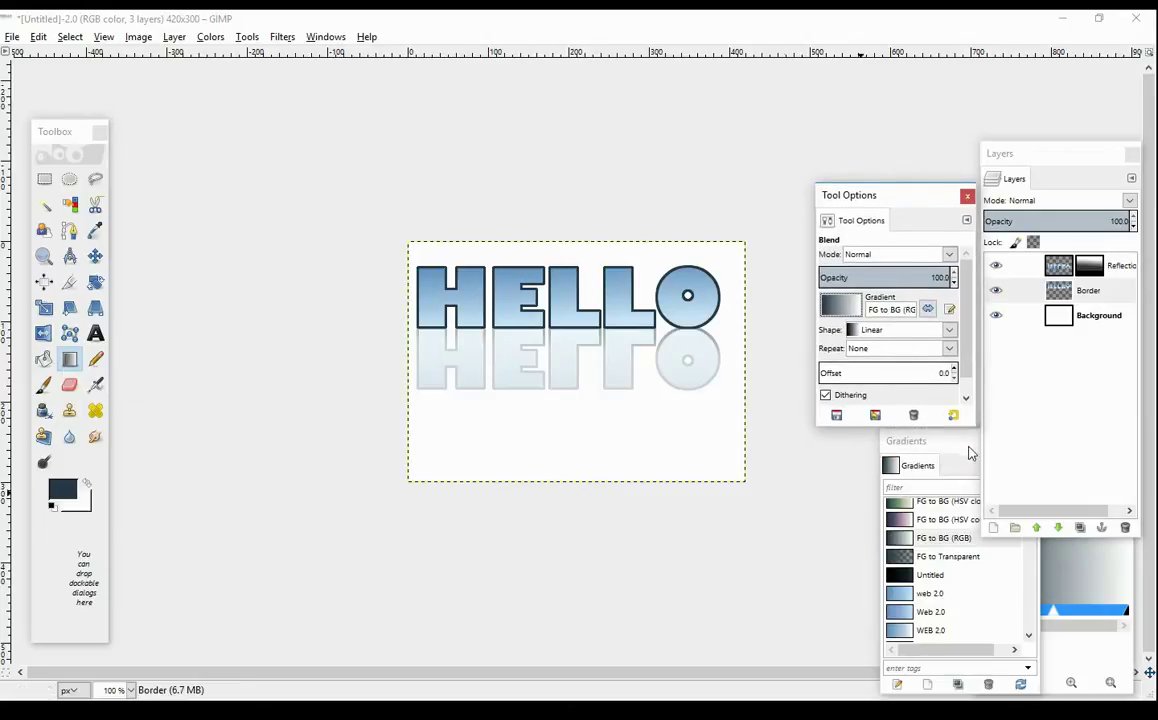
pyautogui.moveTo(943, 450); pyautogui.dragTo(871, 425)
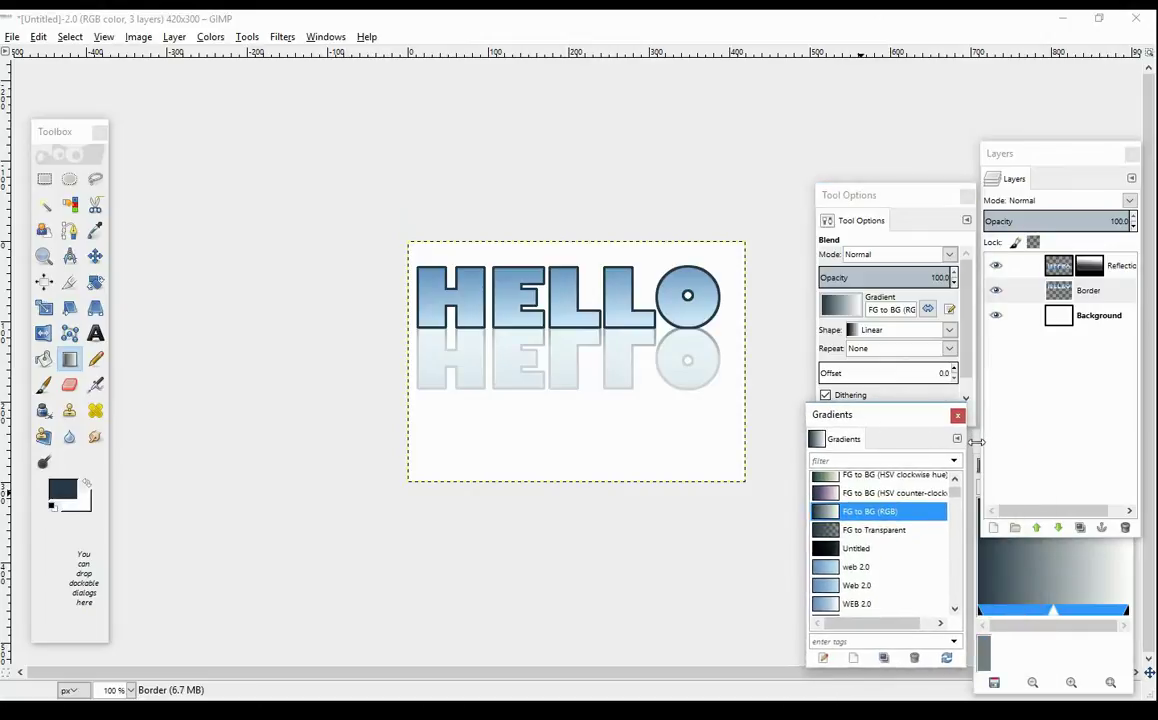
pyautogui.click(1110, 297)
pyautogui.rightClick(1112, 302)
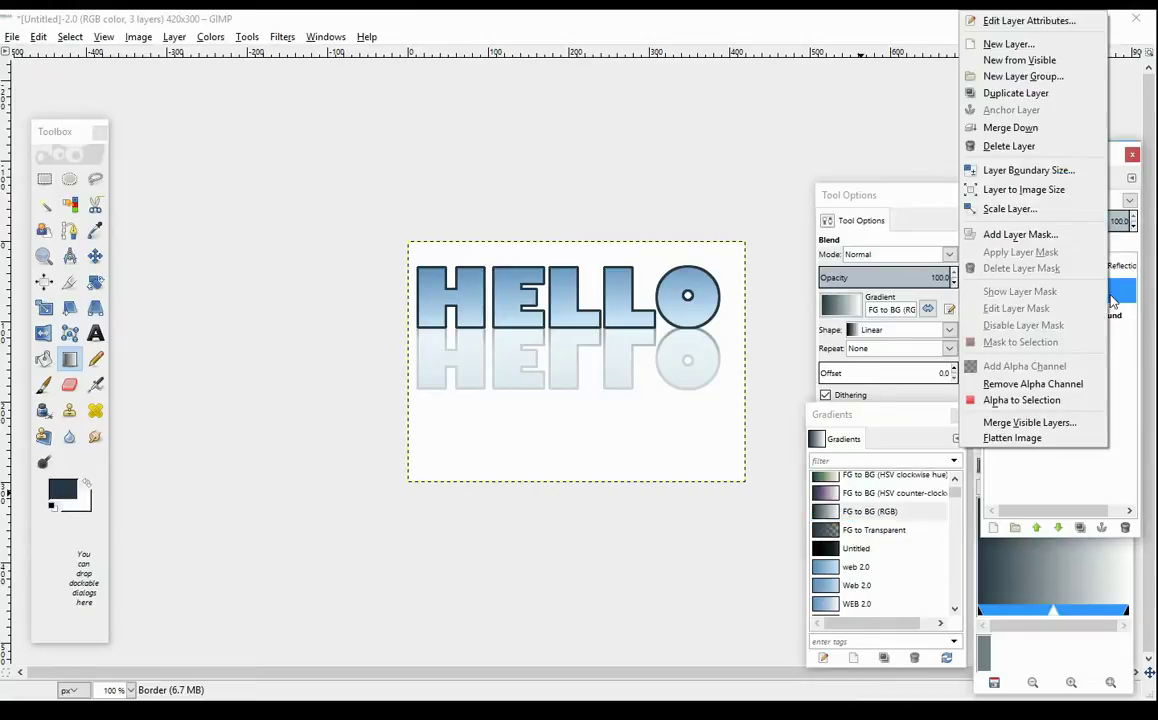
pyautogui.click(1112, 302)
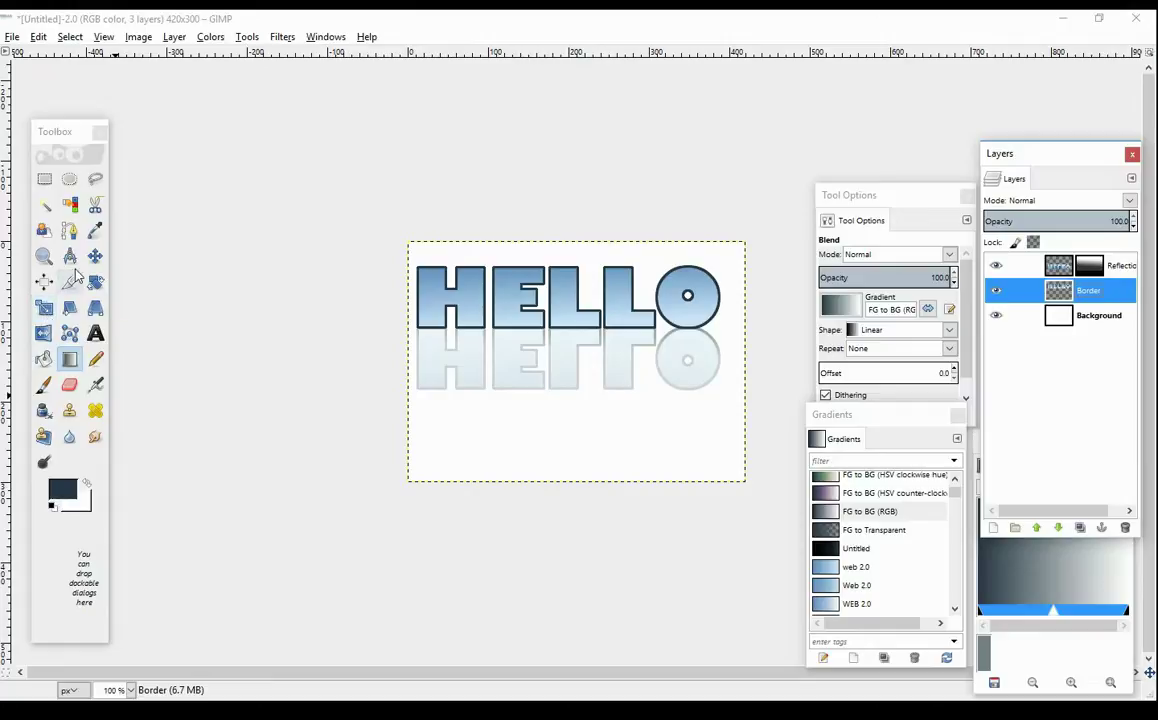
# Step: Set Ellipse Select to Subtract mode and draw a first ellipse over HELLO's top
pyautogui.click(69, 179)
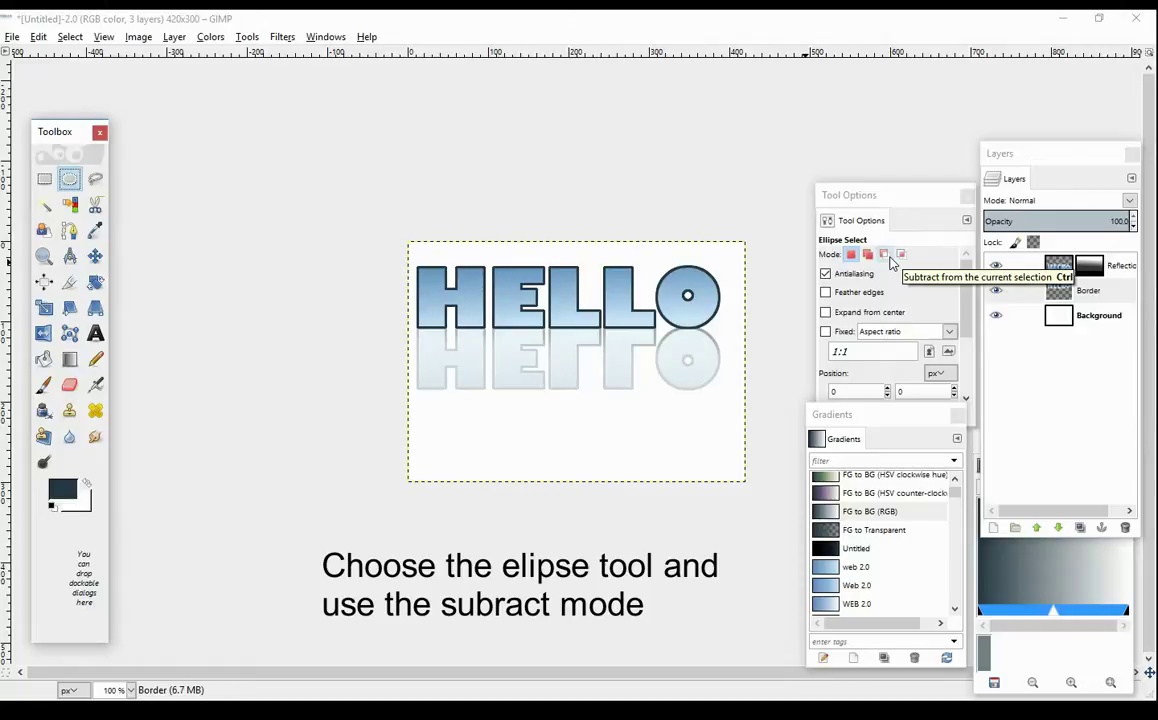
pyautogui.click(885, 255)
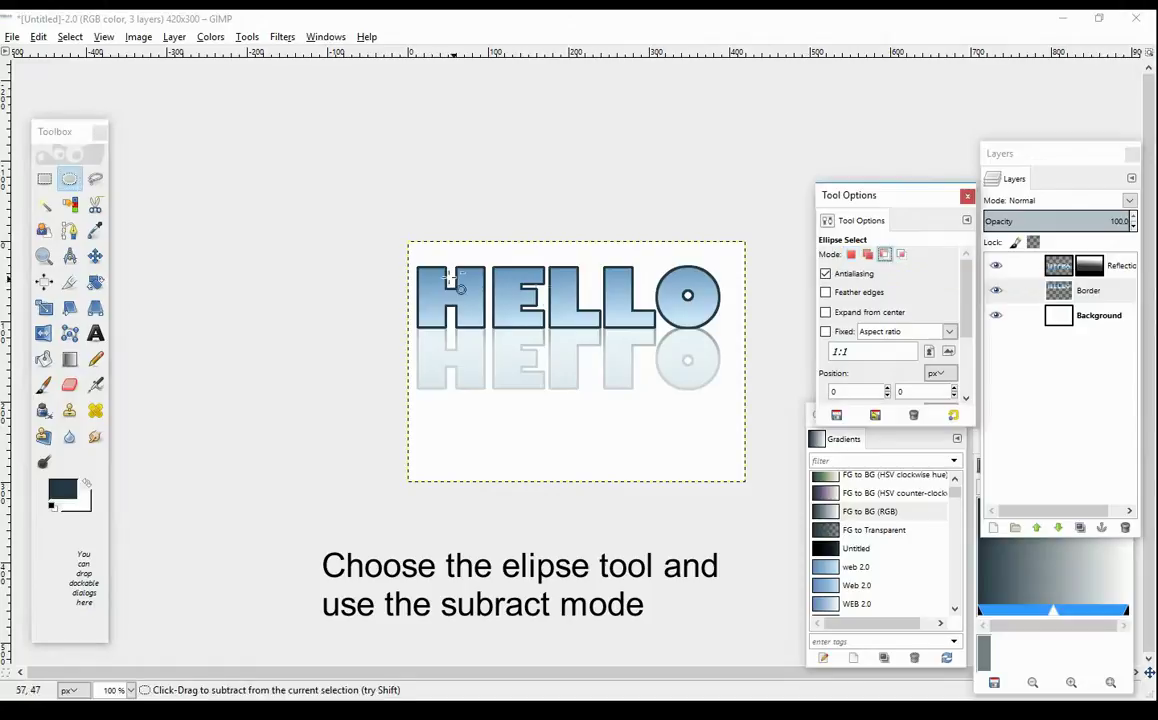
pyautogui.moveTo(418, 271)
pyautogui.mouseDown()
pyautogui.moveTo(725, 300)
pyautogui.moveTo(731, 317)
pyautogui.mouseUp()
pyautogui.moveTo(584, 290); pyautogui.dragTo(576, 276)
pyautogui.moveTo(434, 271)
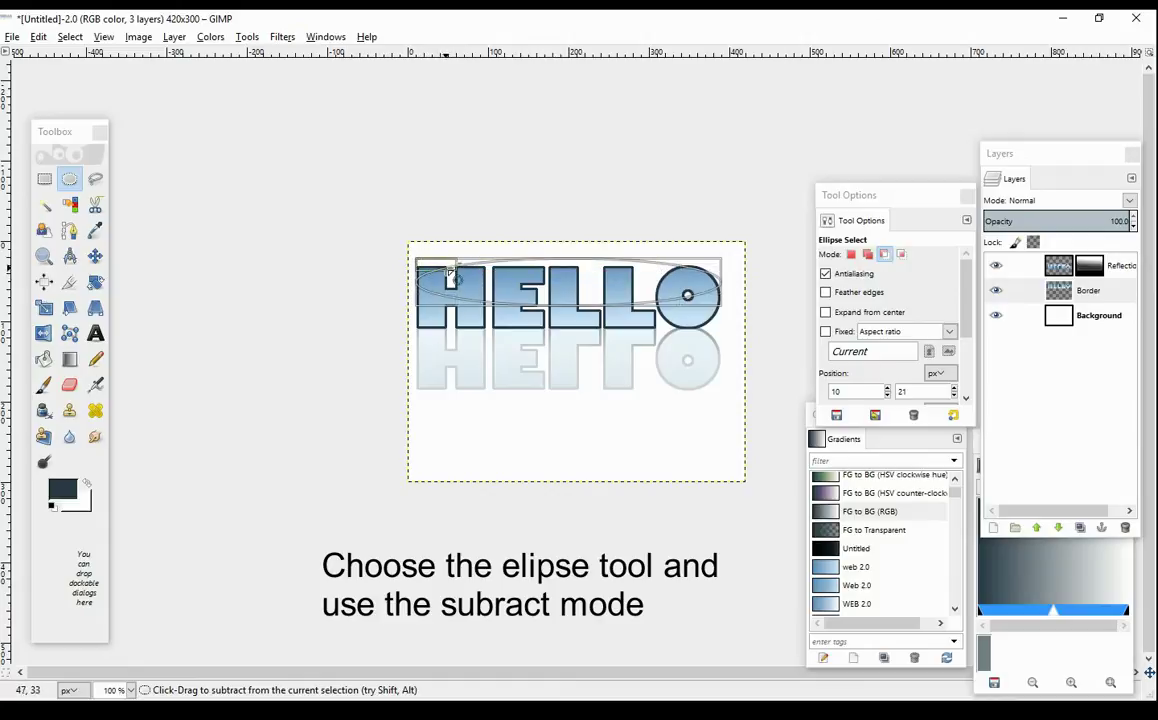
pyautogui.moveTo(447, 270); pyautogui.dragTo(455, 274)
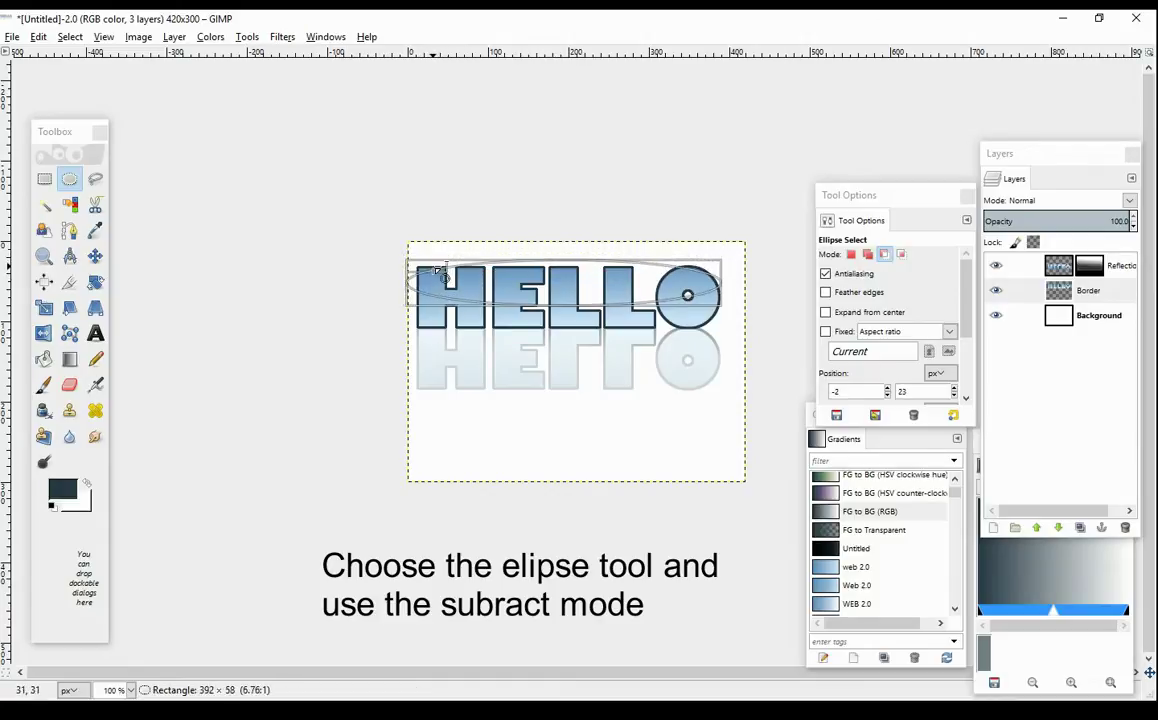
pyautogui.click(570, 288)
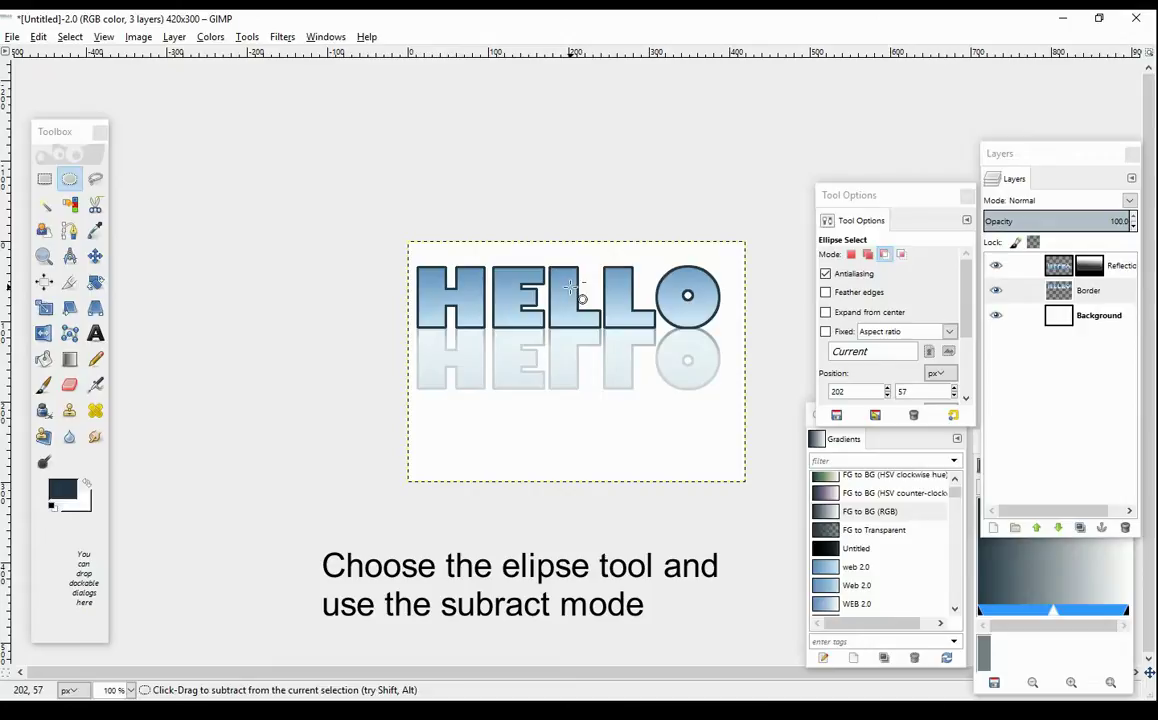
# Step: Redraw the ellipse across the upper letters and recheck the Subtract mode
pyautogui.moveTo(423, 270); pyautogui.dragTo(722, 308)
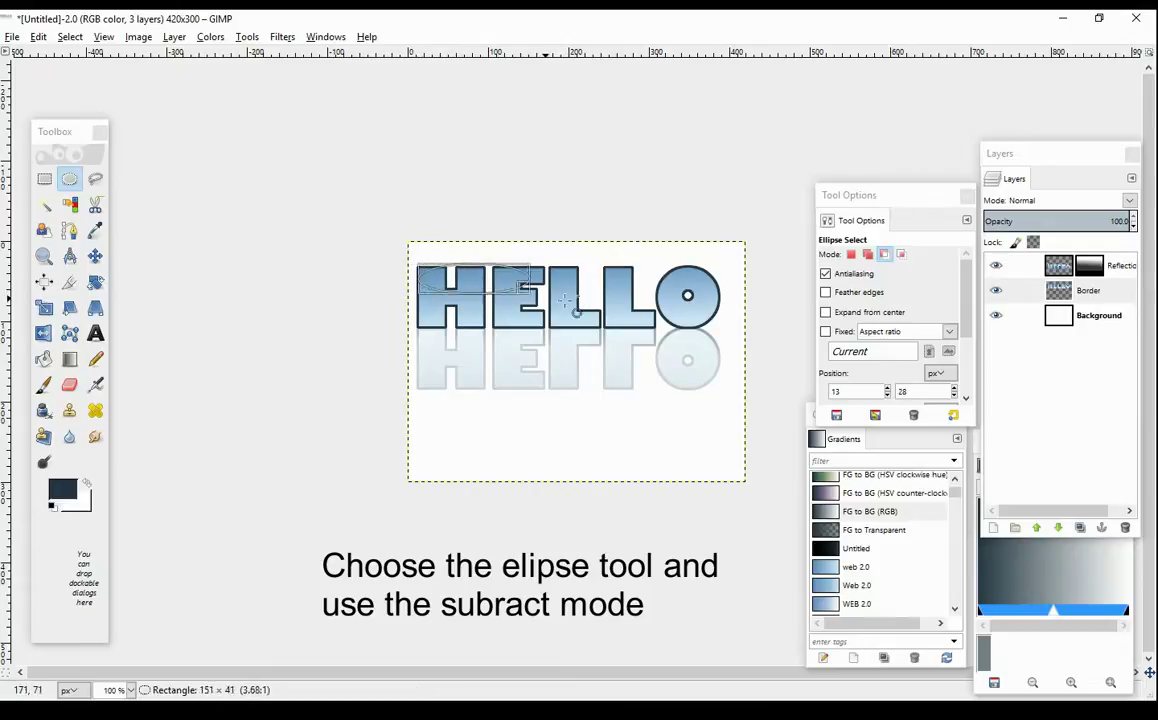
pyautogui.moveTo(720, 314); pyautogui.dragTo(727, 305)
pyautogui.moveTo(567, 305); pyautogui.dragTo(566, 315)
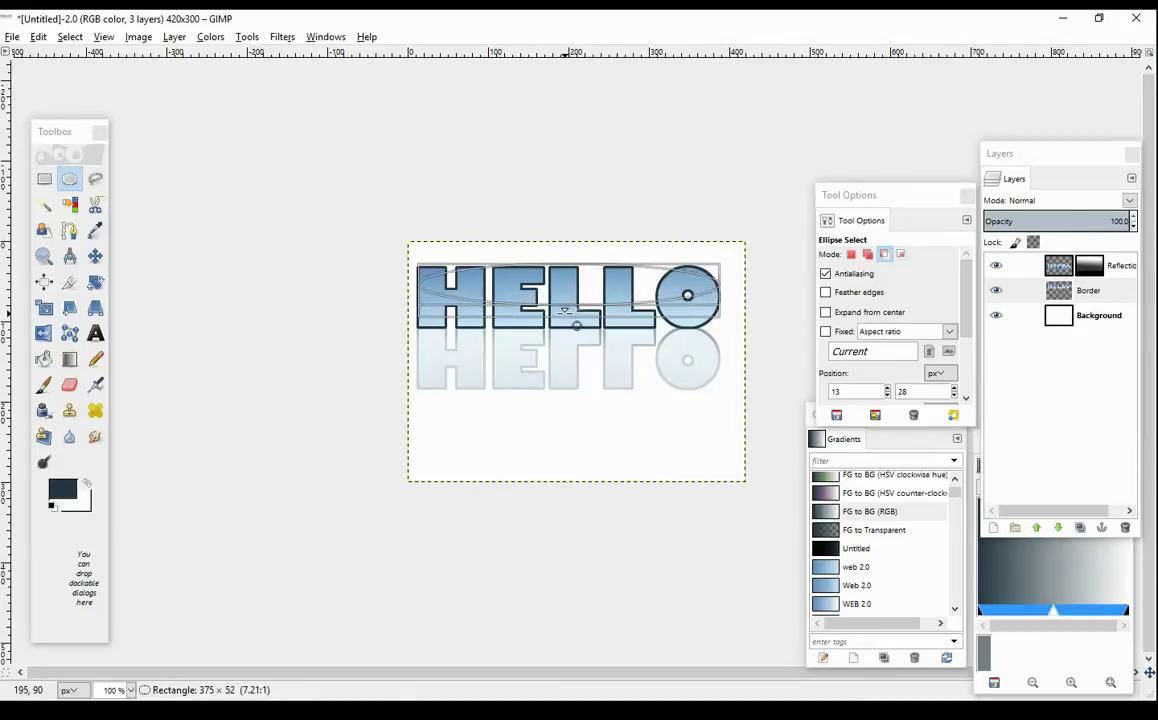
pyautogui.click(886, 256)
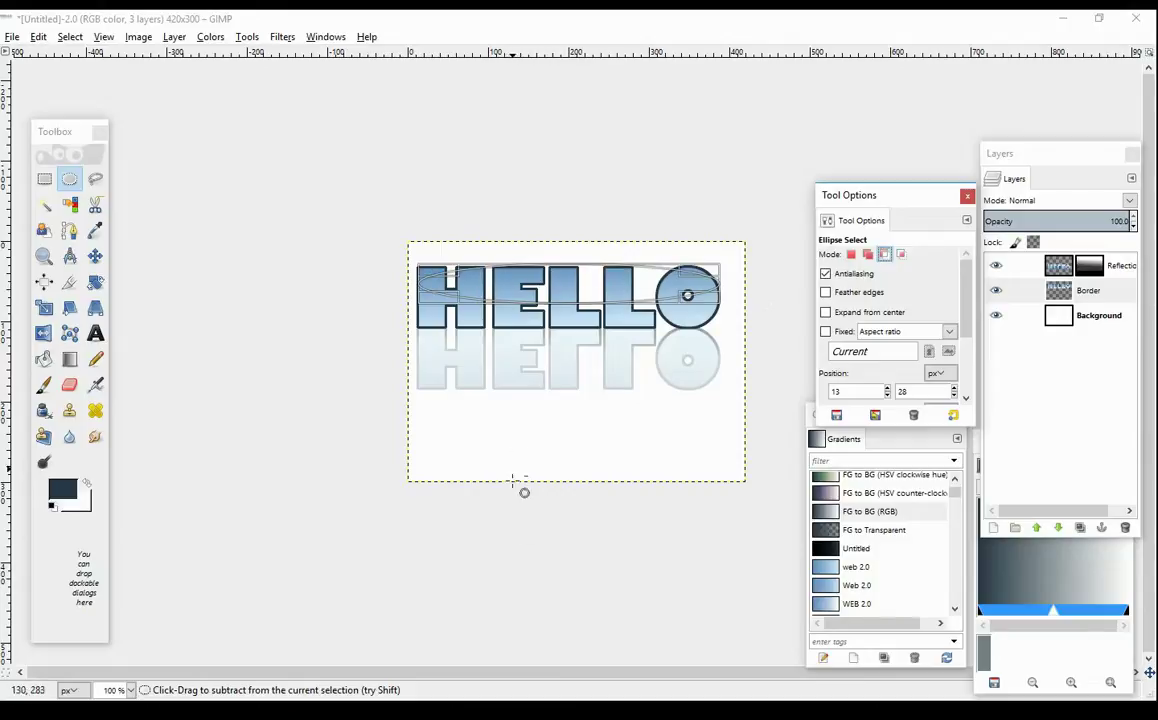
# Step: Open and dismiss context menus in the Layers panel
pyautogui.rightClick(946, 700)
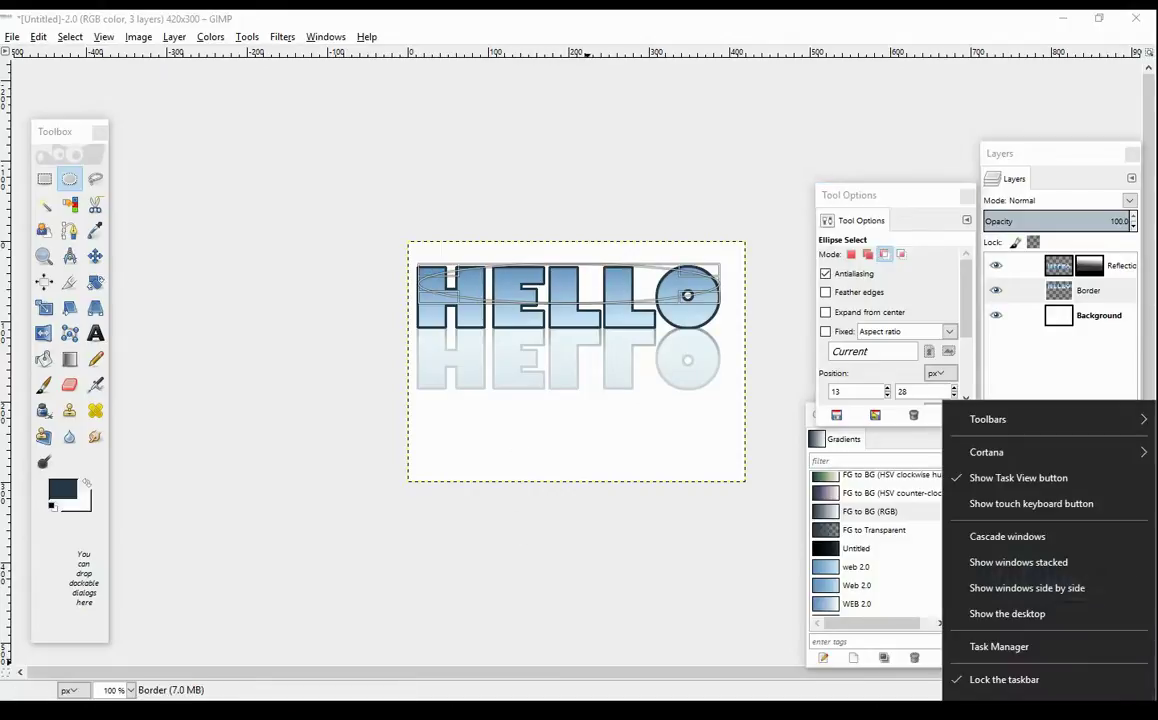
pyautogui.press('Escape')
pyautogui.rightClick(946, 700)
pyautogui.press('Escape')
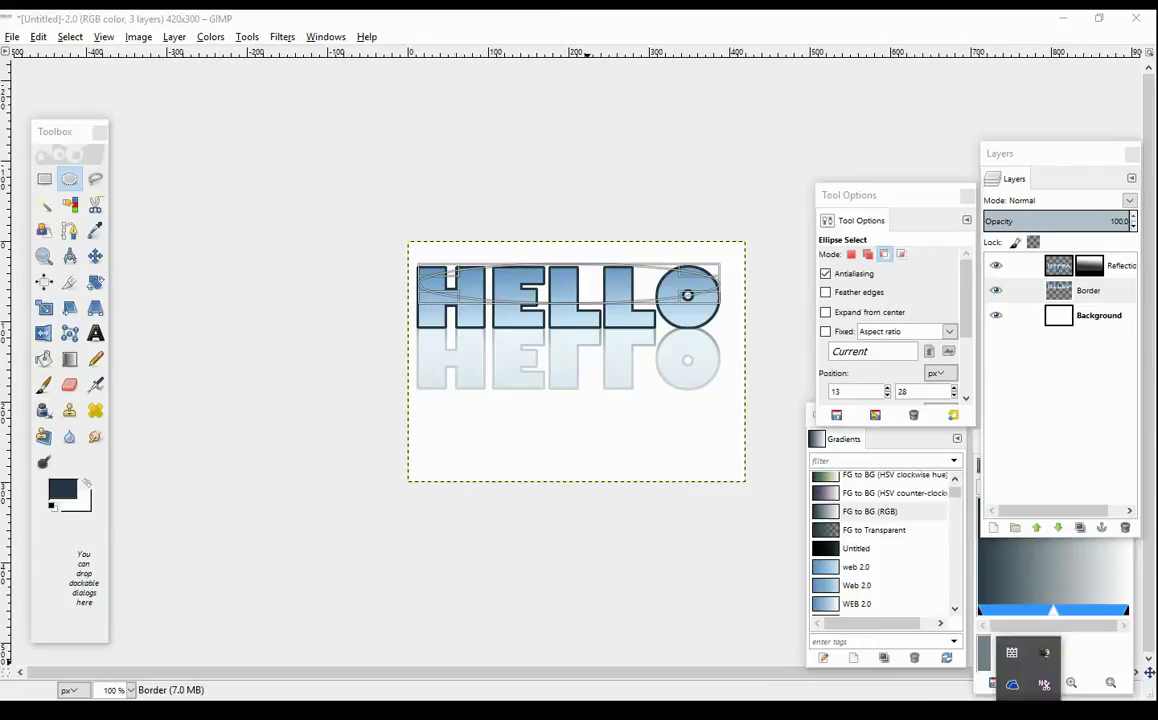
pyautogui.rightClick(942, 610)
pyautogui.click(944, 610)
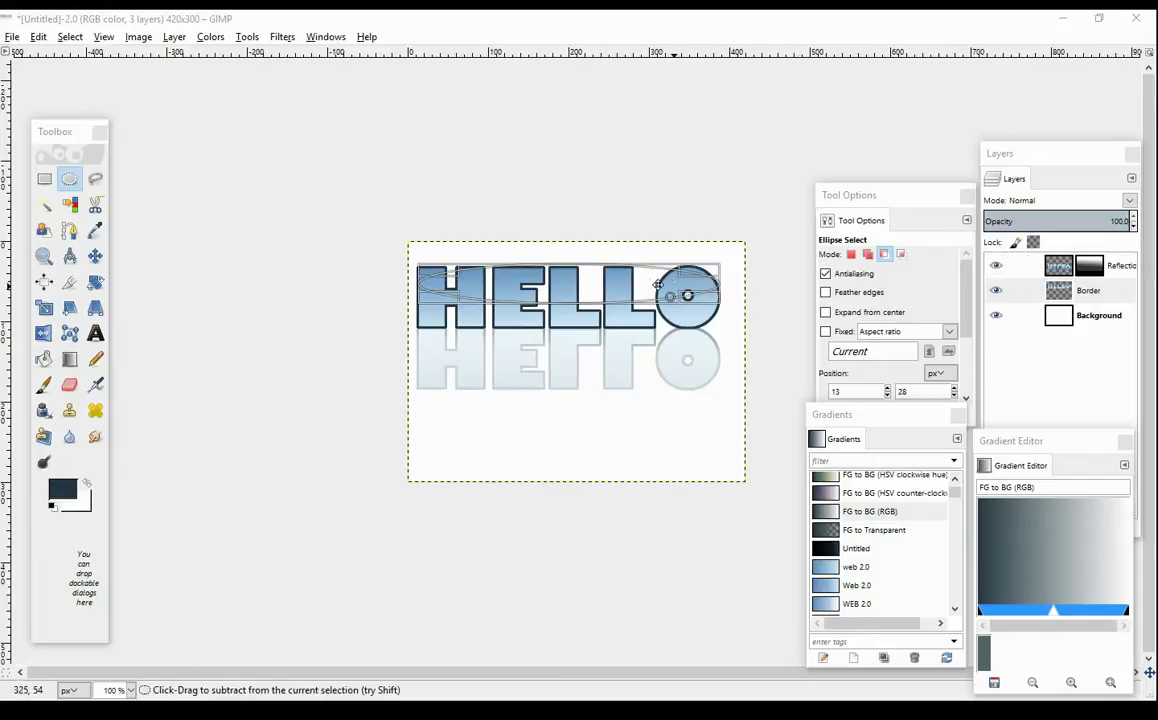
# Step: Load the Border letters via Alpha to Selection and subtract a first ellipse
pyautogui.rightClick(1078, 297)
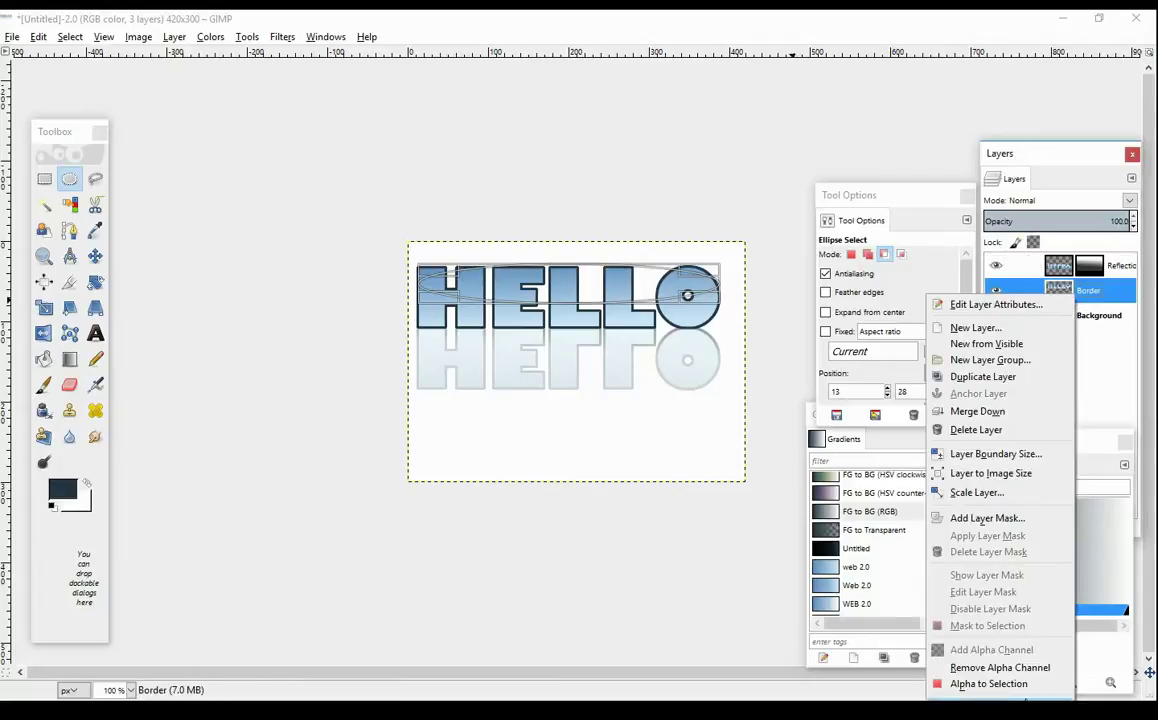
pyautogui.click(1025, 684)
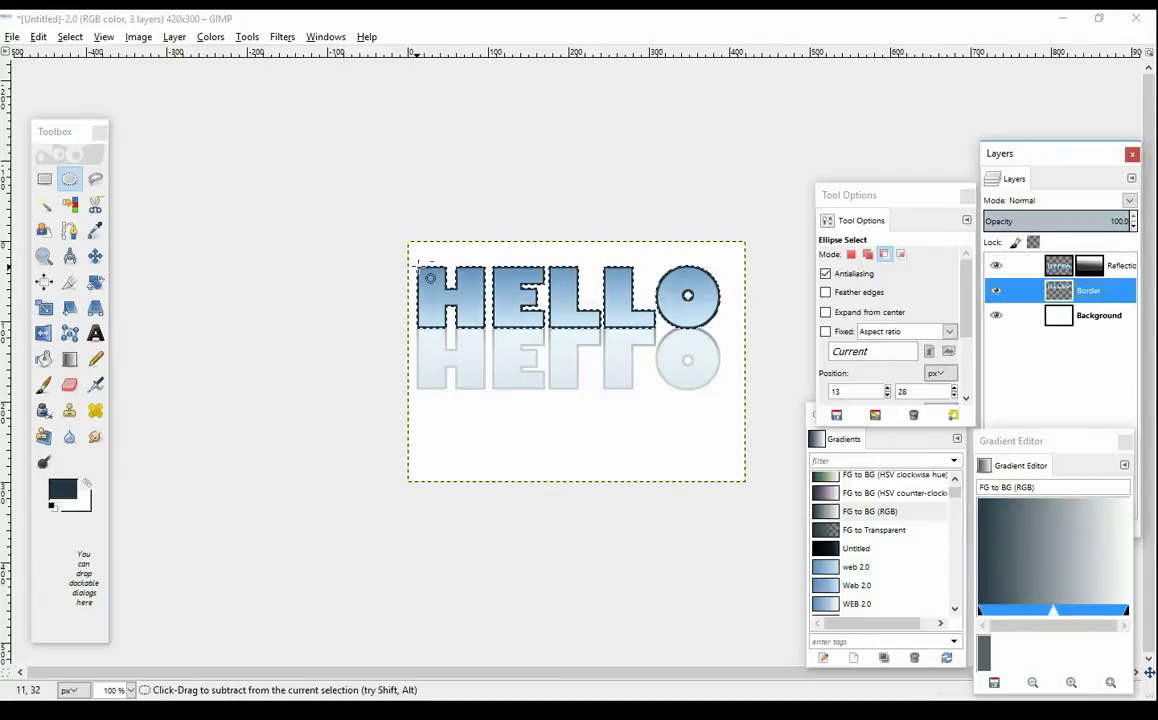
pyautogui.moveTo(415, 267)
pyautogui.mouseDown()
pyautogui.moveTo(648, 328)
pyautogui.moveTo(723, 393)
pyautogui.moveTo(718, 434)
pyautogui.mouseUp()
pyautogui.moveTo(597, 281); pyautogui.dragTo(595, 292)
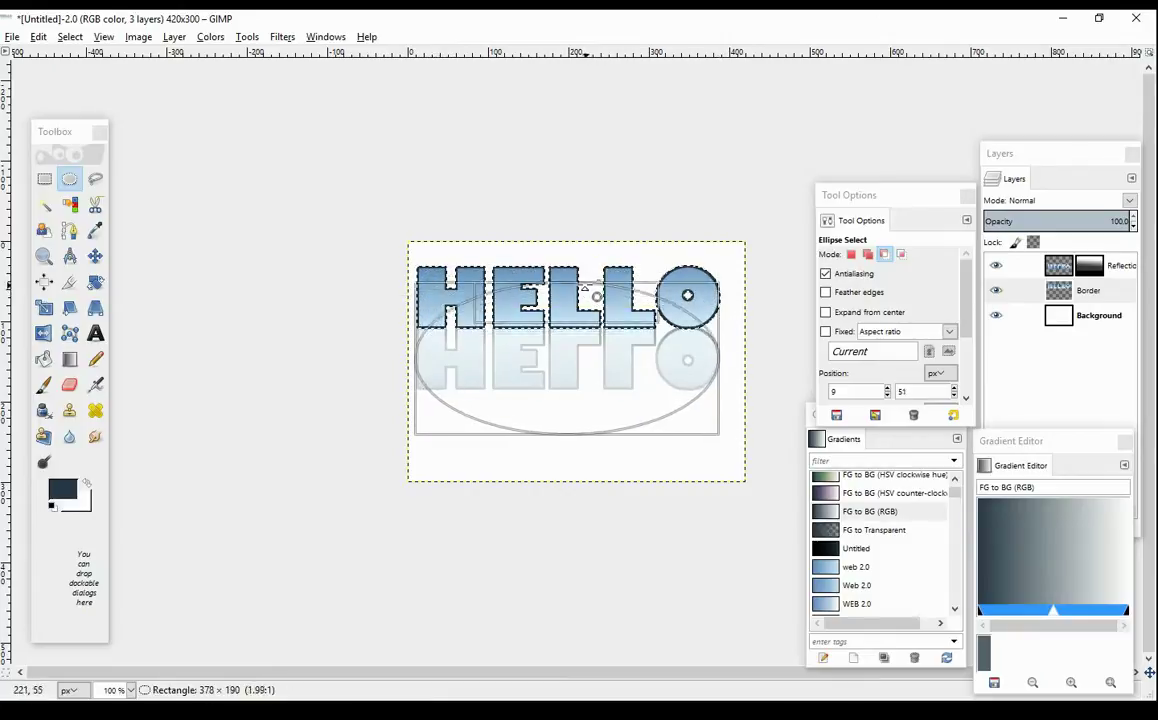
pyautogui.press('Return')
pyautogui.moveTo(698, 302); pyautogui.dragTo(801, 316)
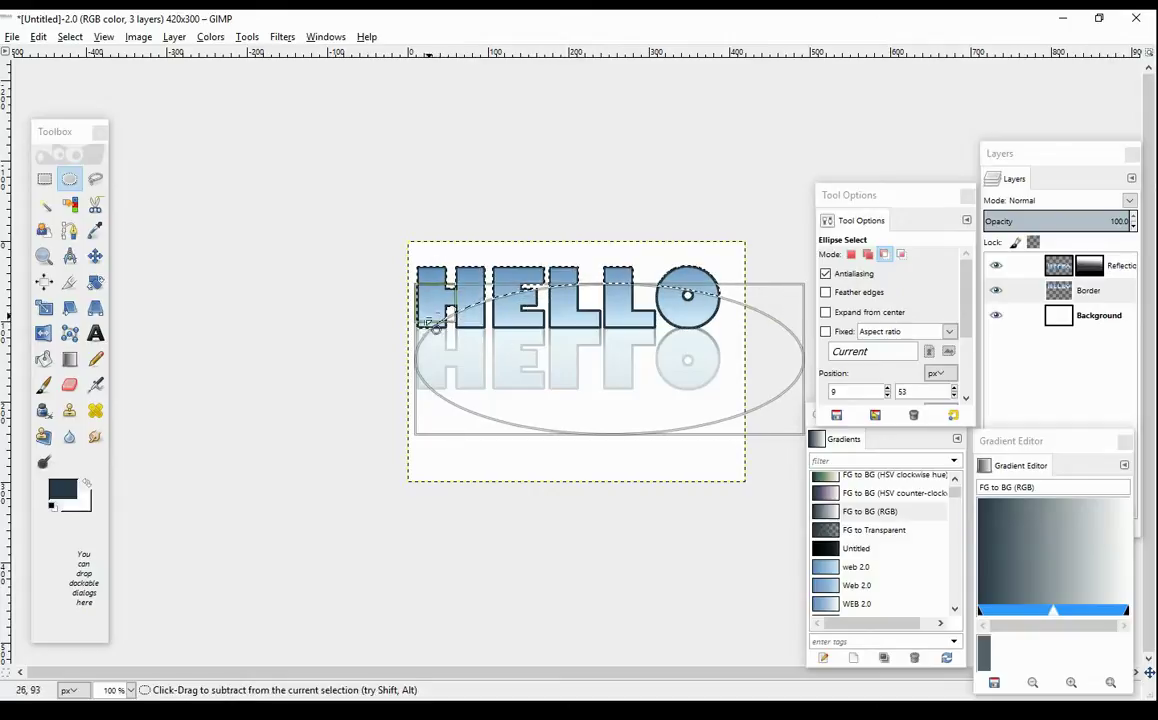
pyautogui.click(428, 352)
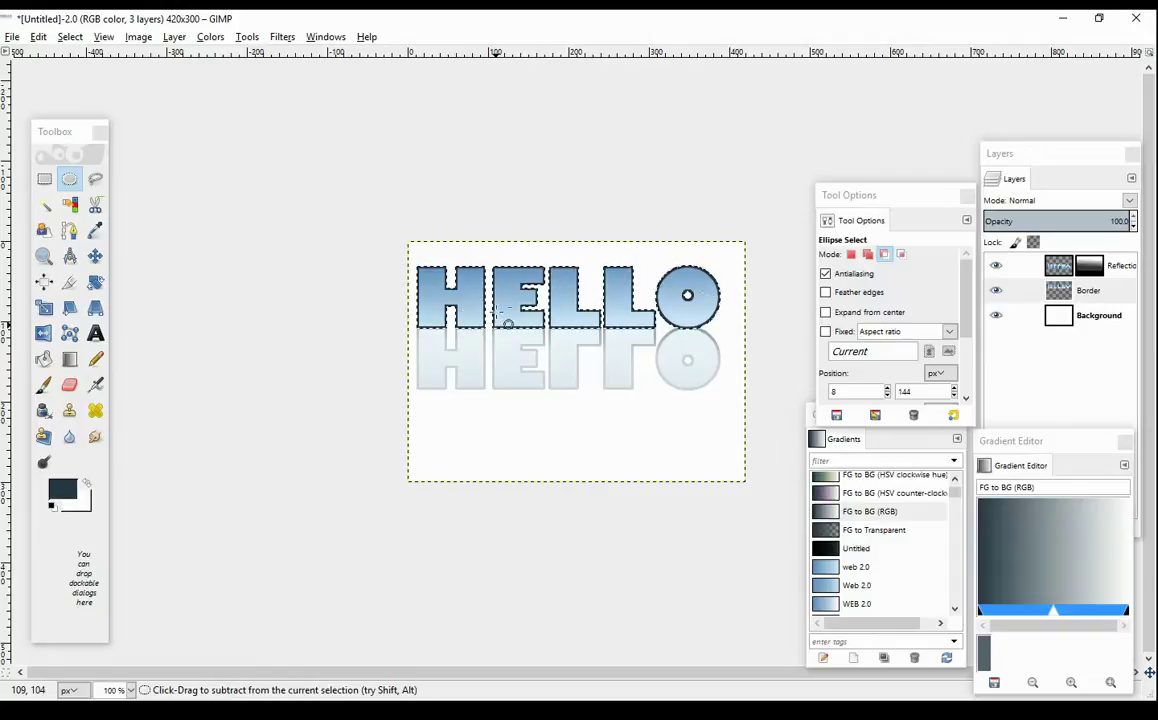
# Step: Subtract a wider ellipse across the lower letters, leaving only the letter tops selected
pyautogui.moveTo(418, 288); pyautogui.dragTo(584, 292)
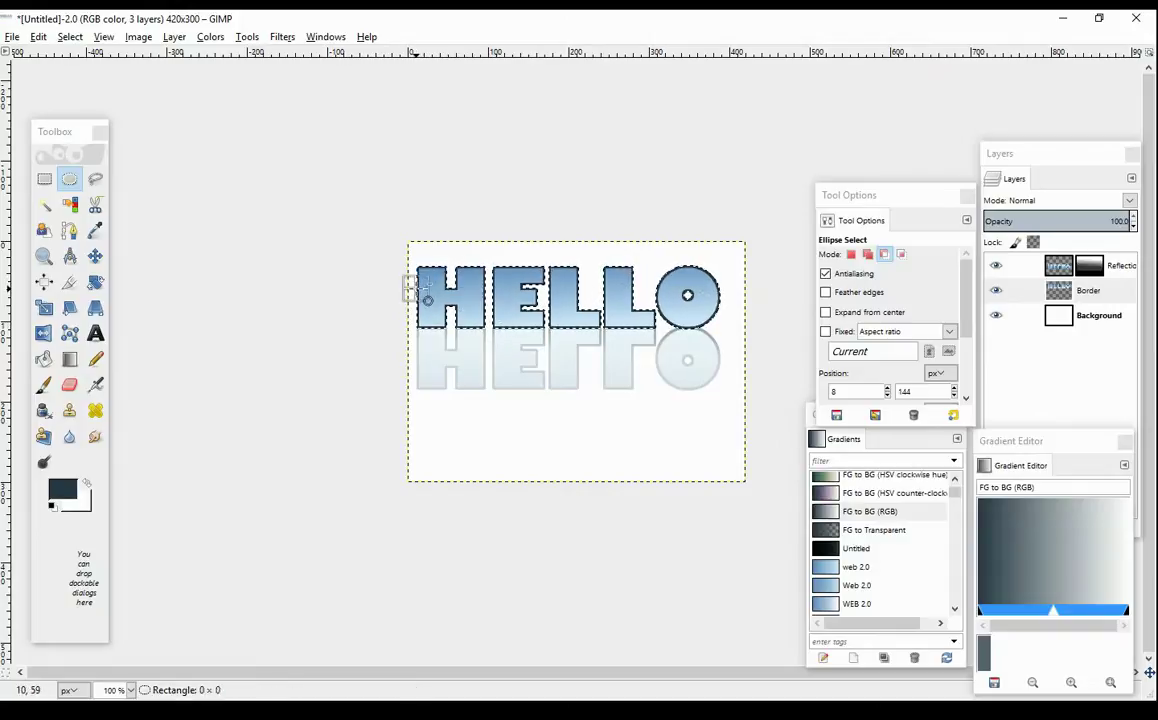
pyautogui.moveTo(586, 290); pyautogui.dragTo(721, 440)
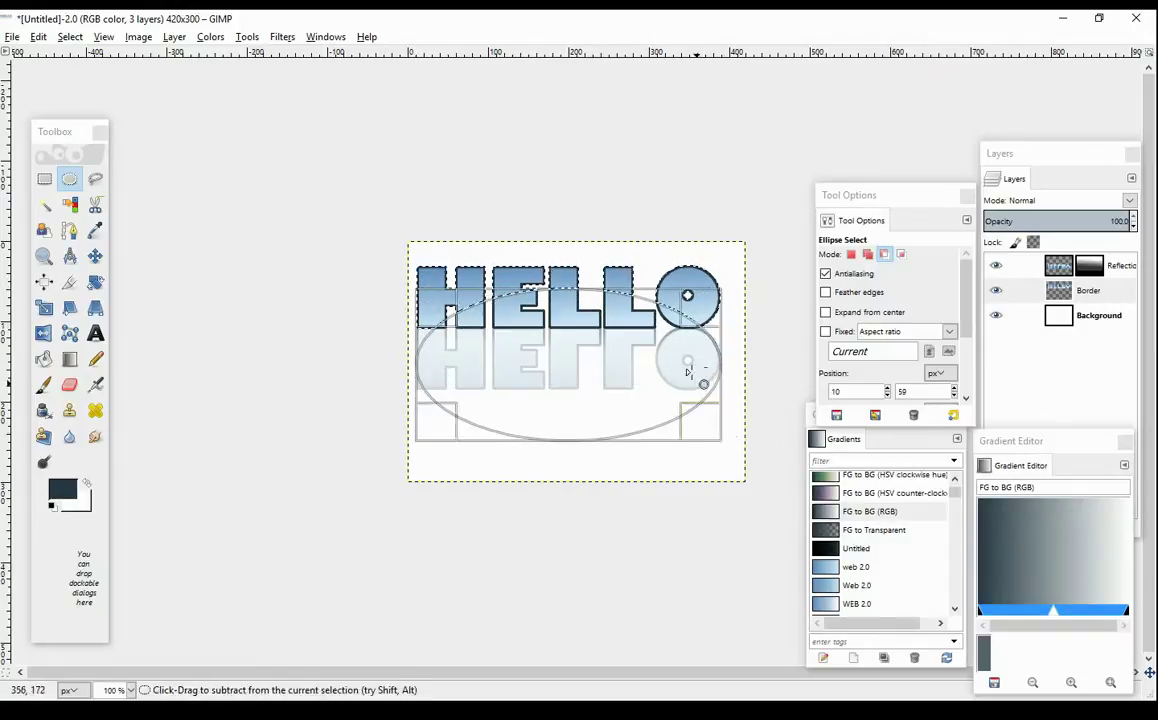
pyautogui.moveTo(688, 311); pyautogui.dragTo(709, 305)
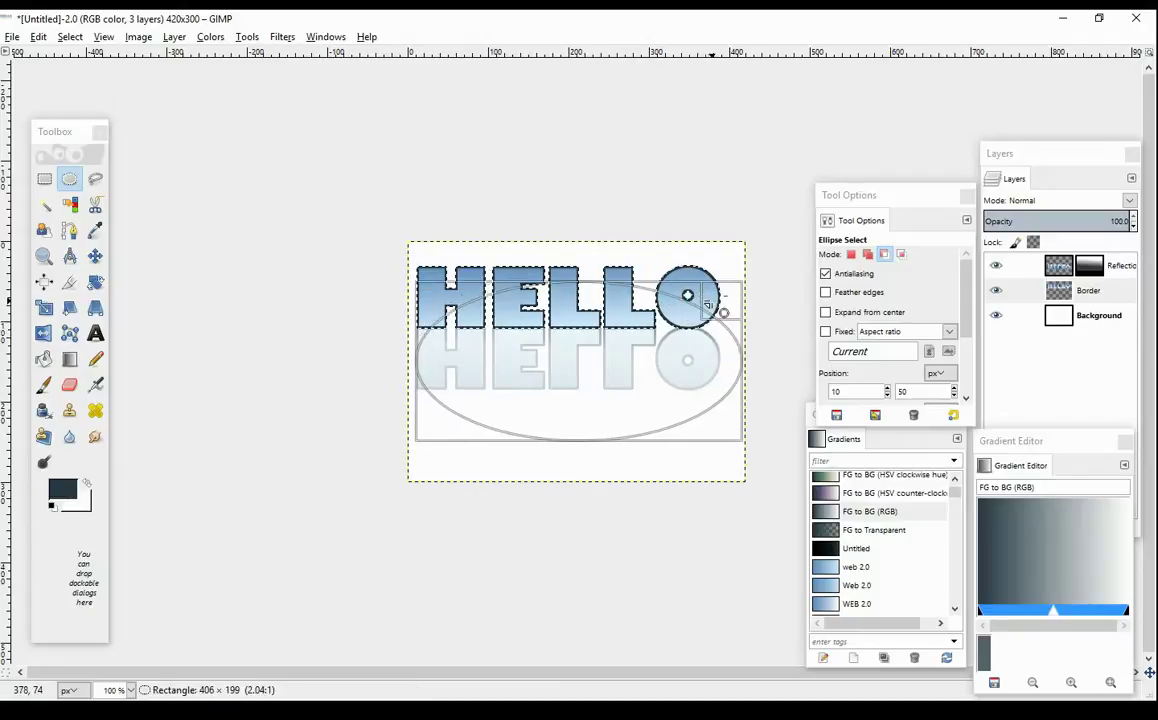
pyautogui.moveTo(728, 362); pyautogui.dragTo(776, 338)
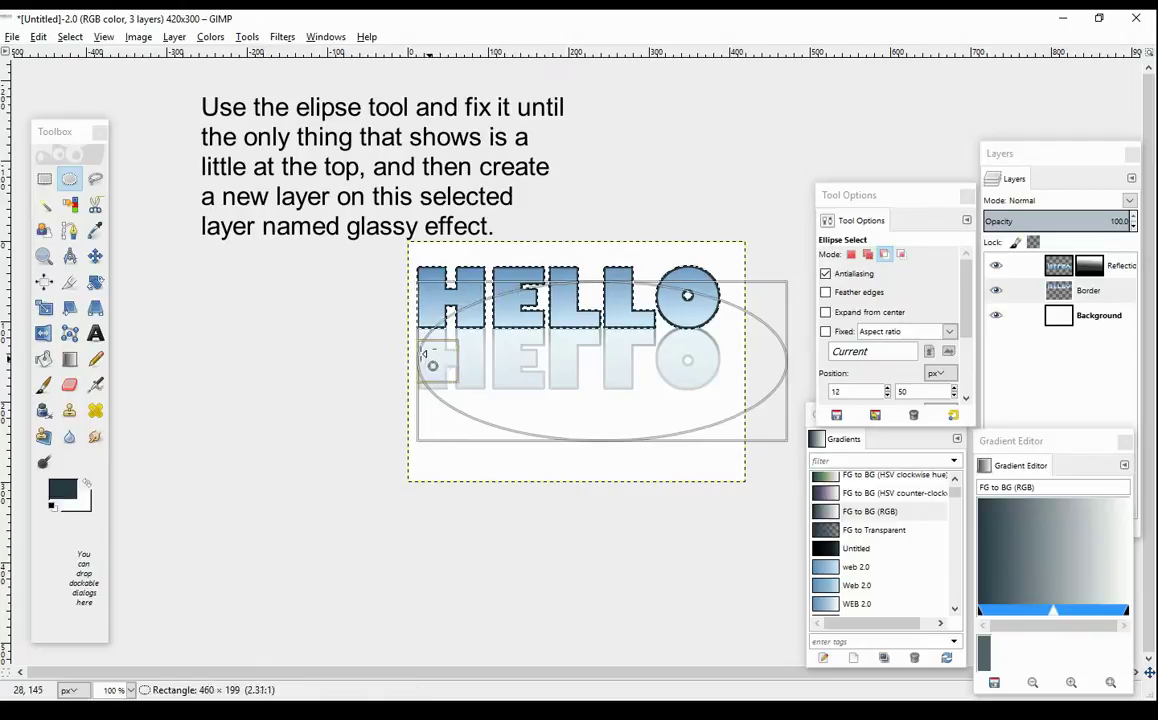
pyautogui.moveTo(446, 352); pyautogui.dragTo(377, 345)
pyautogui.press('Return')
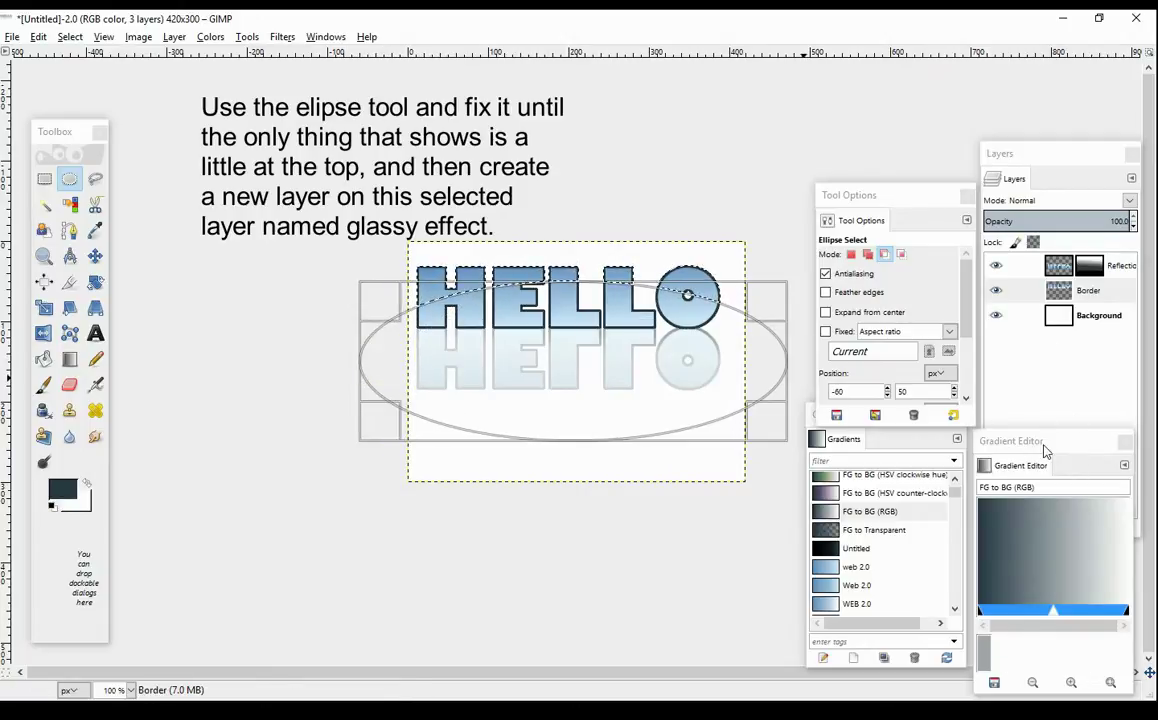
pyautogui.moveTo(1046, 452); pyautogui.dragTo(1048, 575)
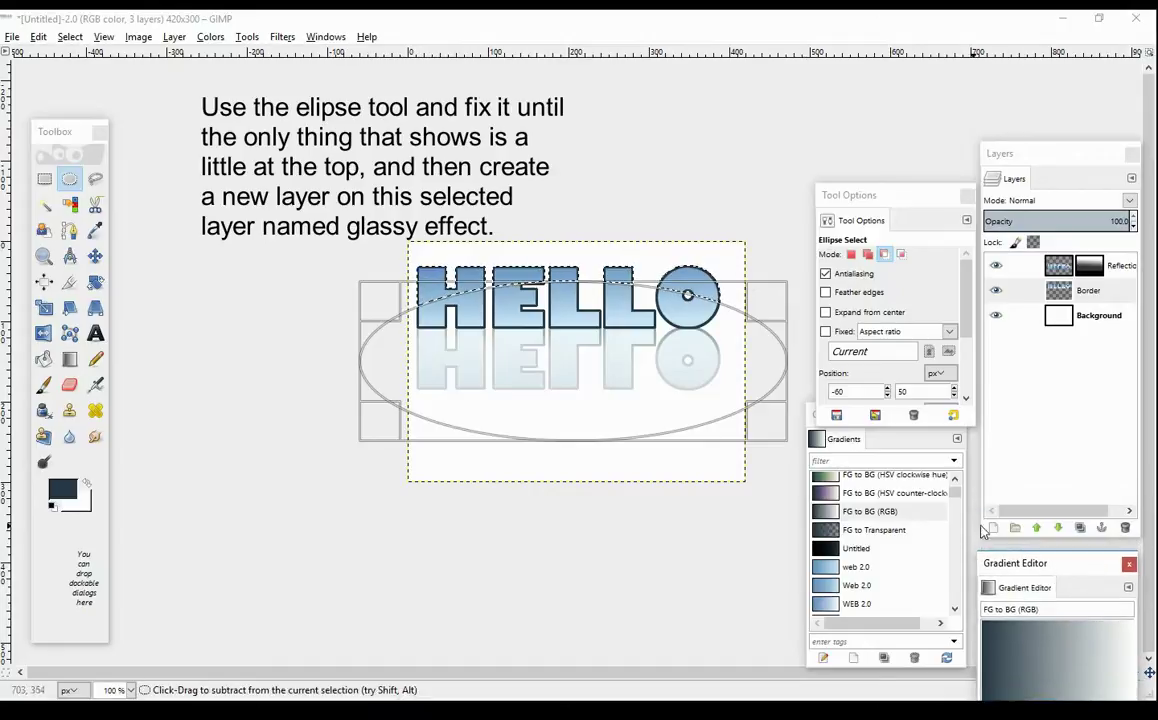
# Step: Create a transparent layer named 'glassy effect' and select it
pyautogui.click(993, 527)
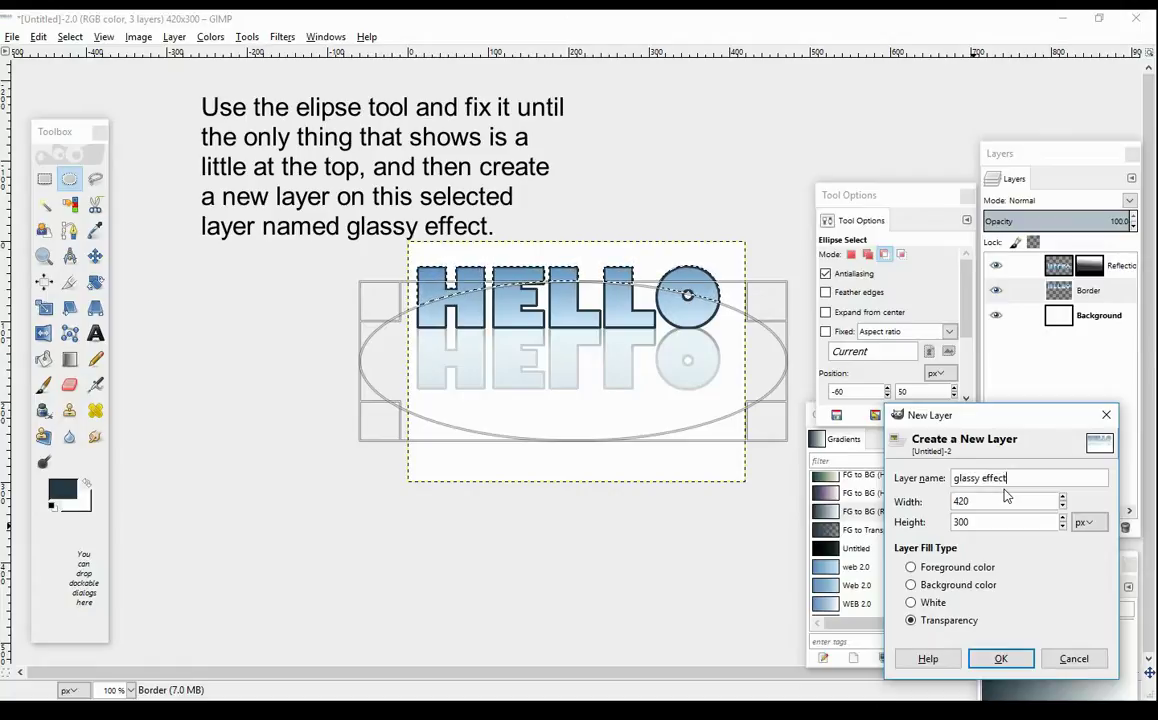
pyautogui.click(1001, 658)
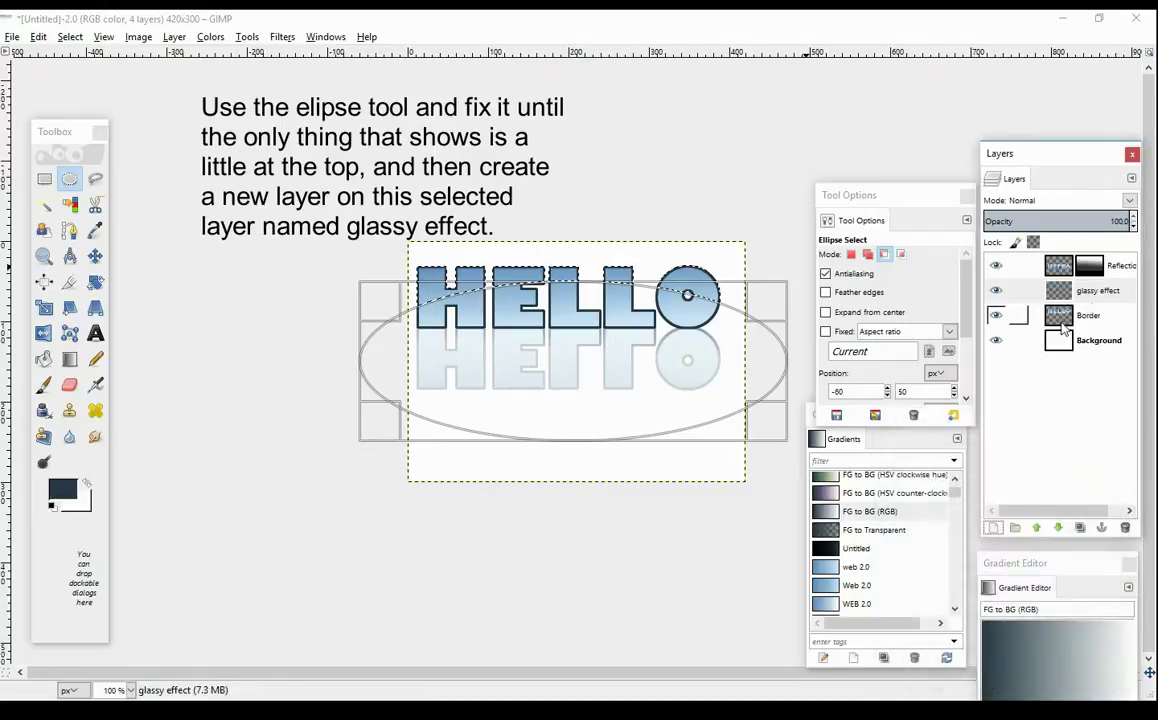
pyautogui.click(1095, 298)
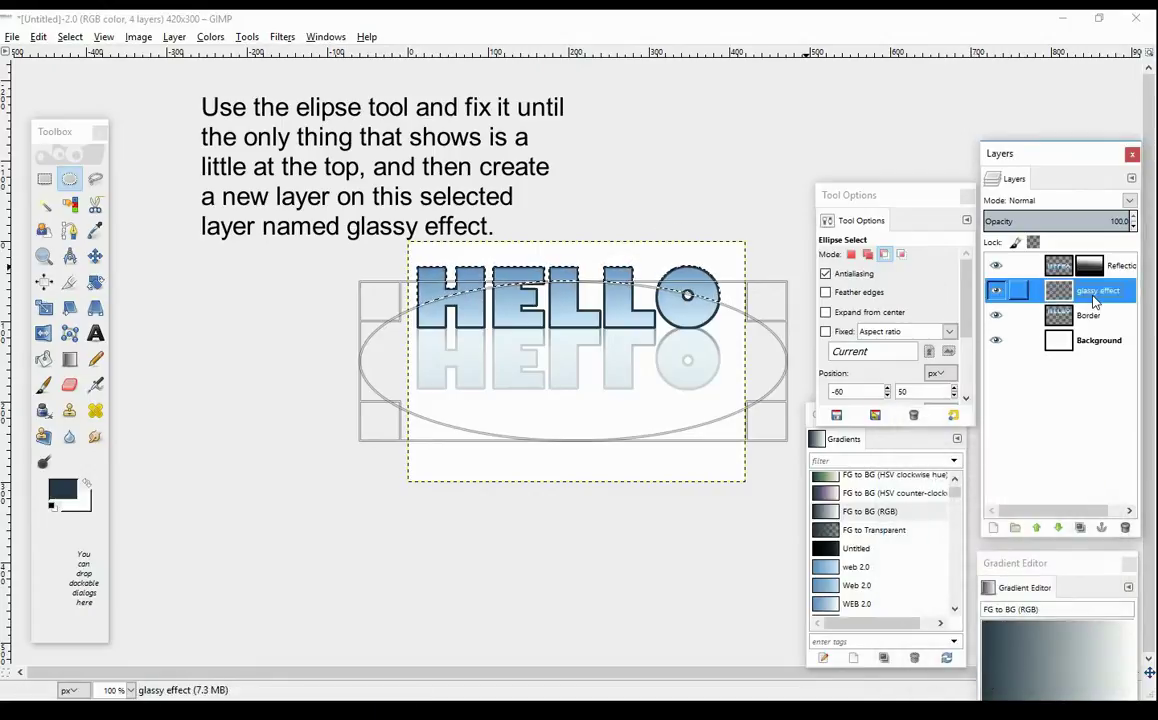
# Step: Bucket-fill the selected letter tops with white on the glassy effect layer
pyautogui.click(44, 362)
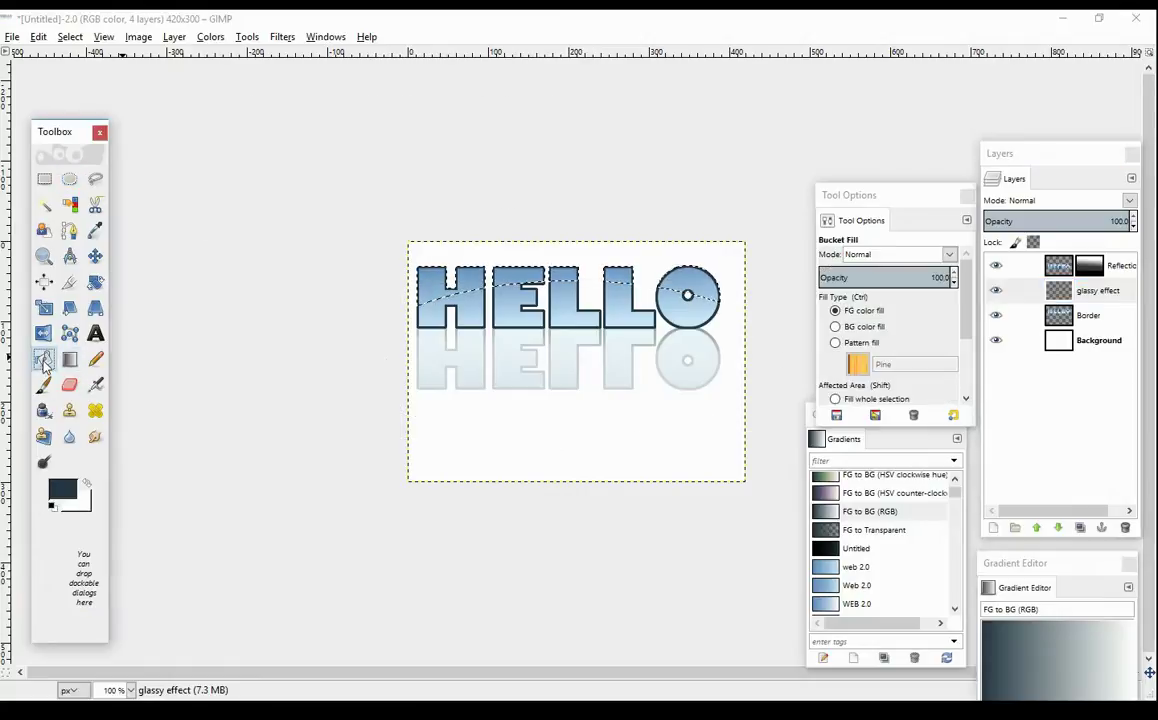
pyautogui.press('x')
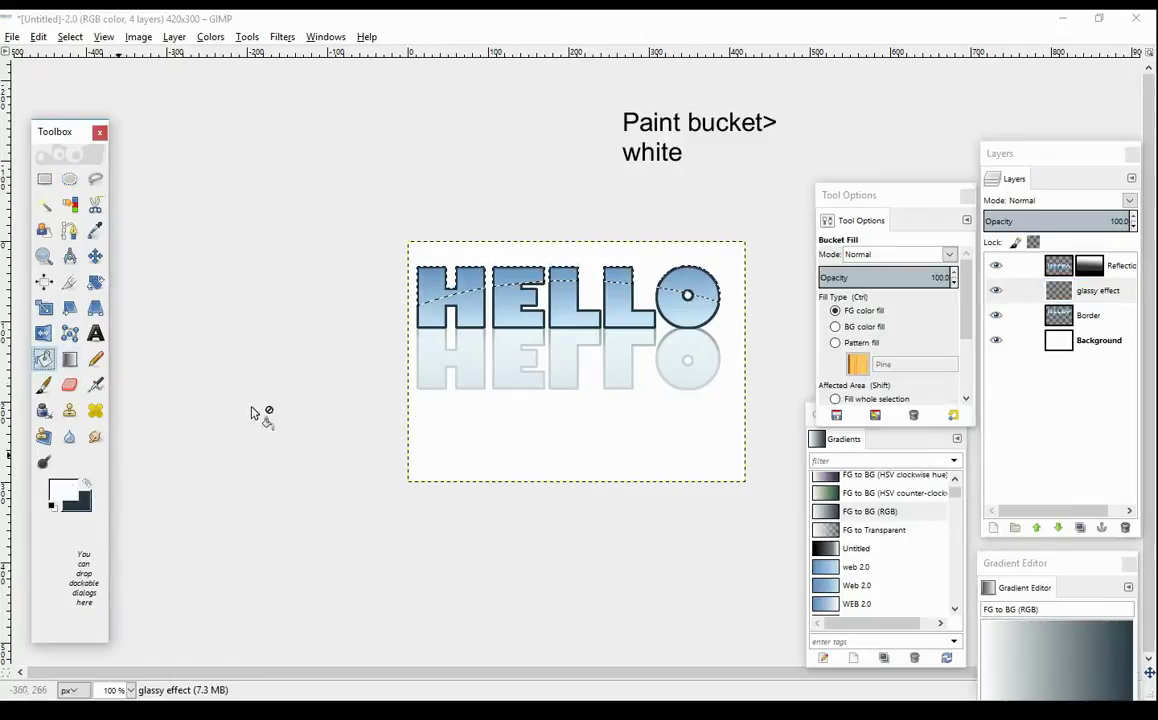
pyautogui.click(425, 255)
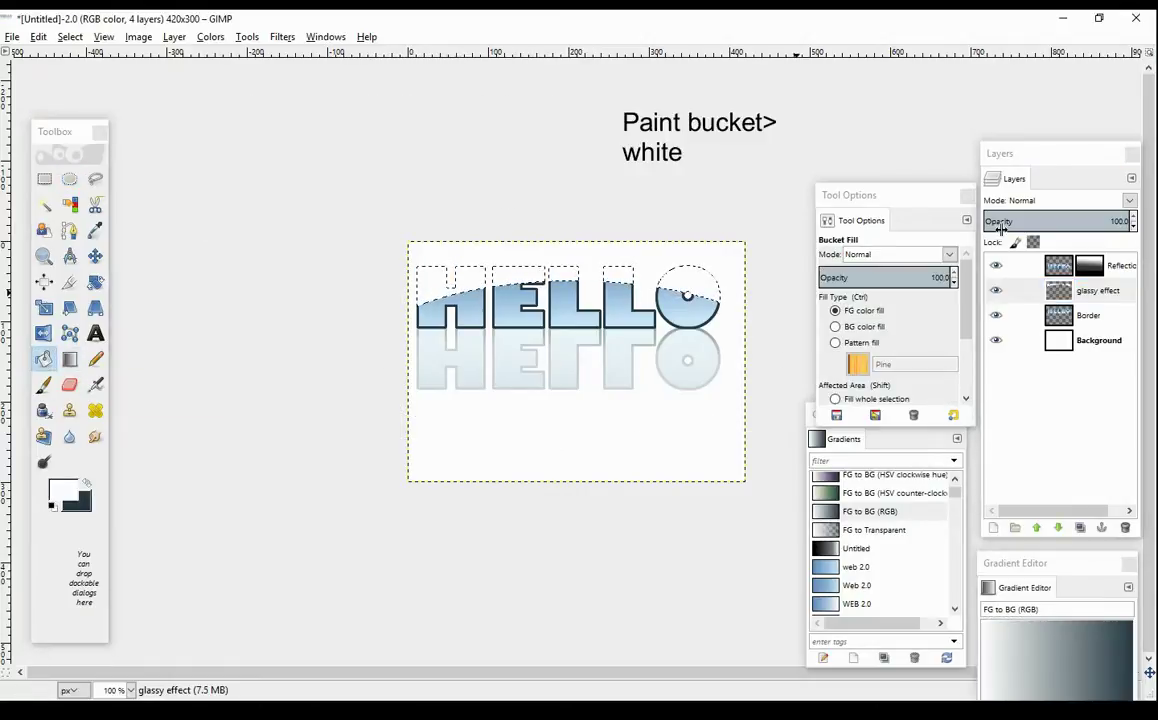
# Step: Lower the layer opacity to about 30.5 and clear the selection
pyautogui.click(1122, 222)
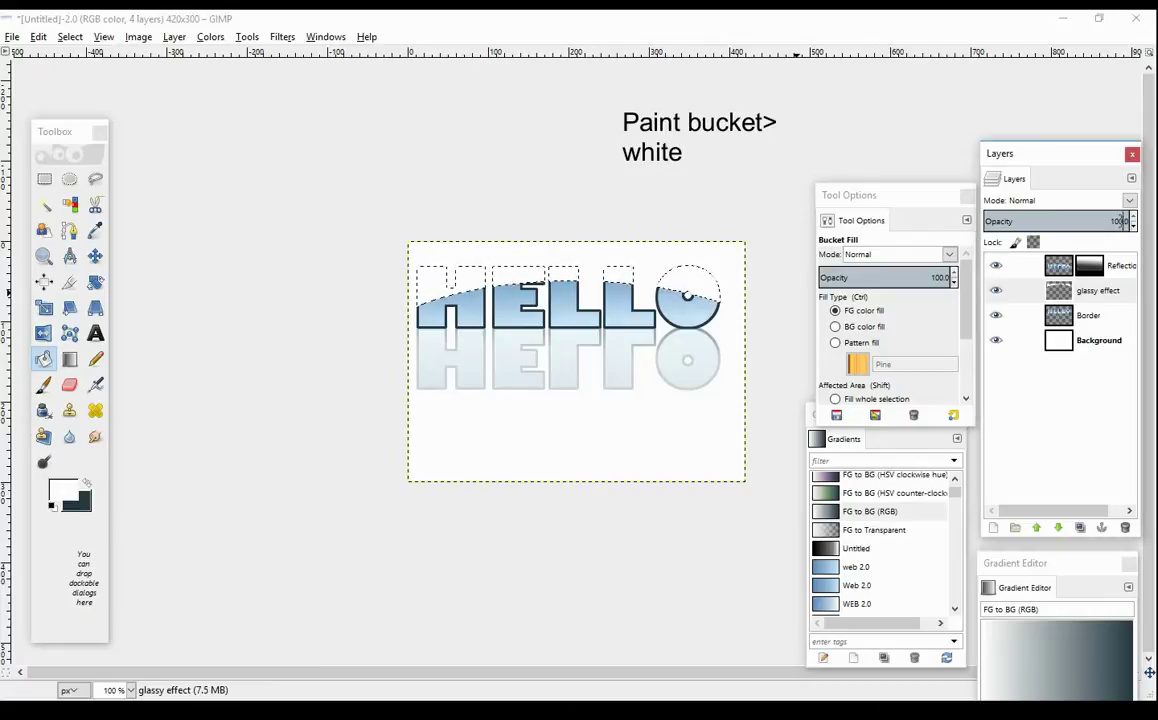
pyautogui.moveTo(1127, 221)
pyautogui.mouseDown()
pyautogui.moveTo(695, 248)
pyautogui.moveTo(118, 234)
pyautogui.mouseUp()
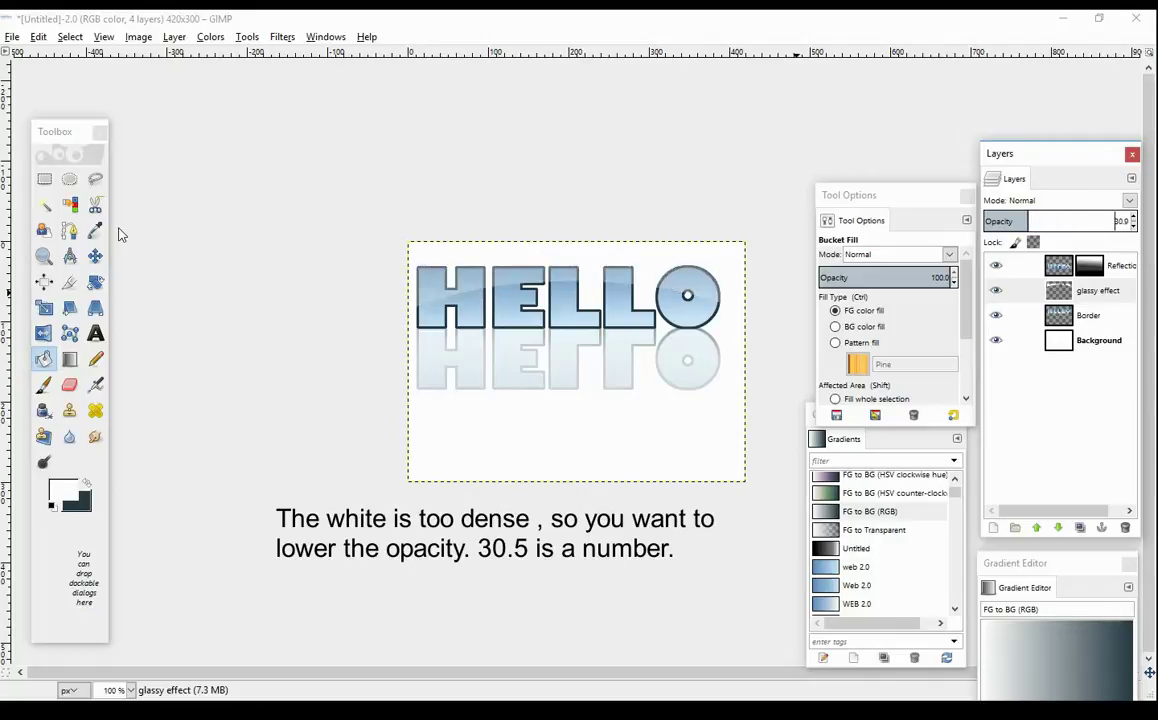
pyautogui.click(1134, 226)
pyautogui.click(1134, 218)
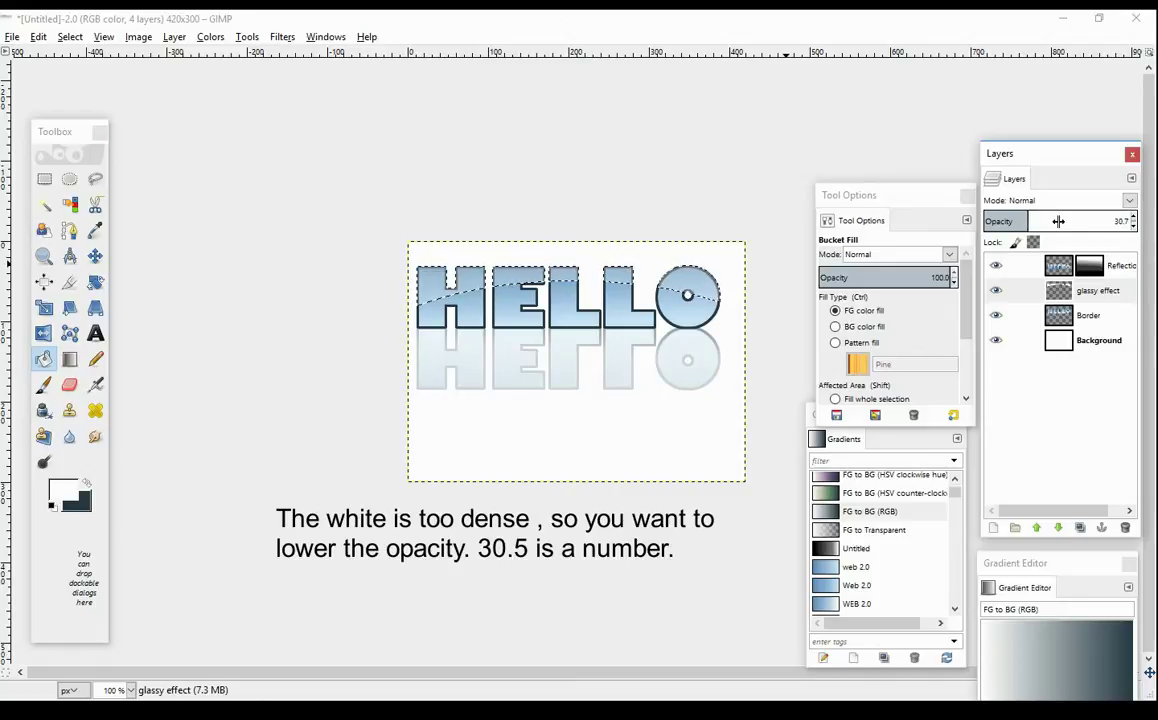
pyautogui.click(1029, 222)
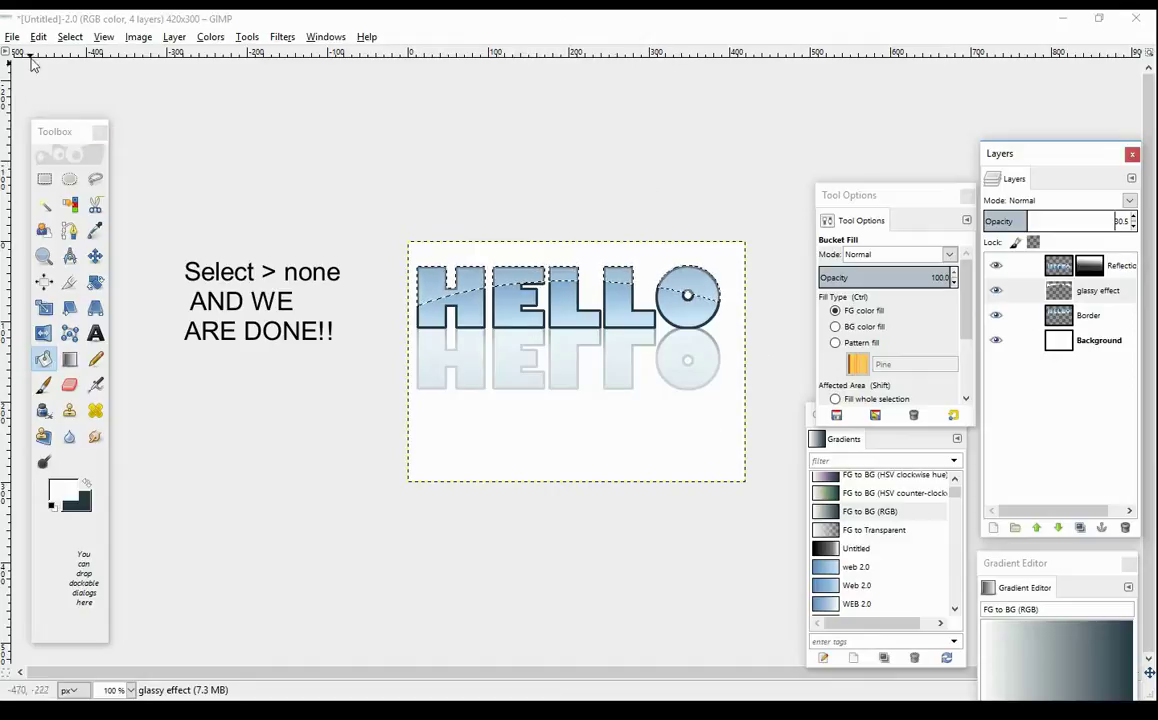
pyautogui.click(70, 36)
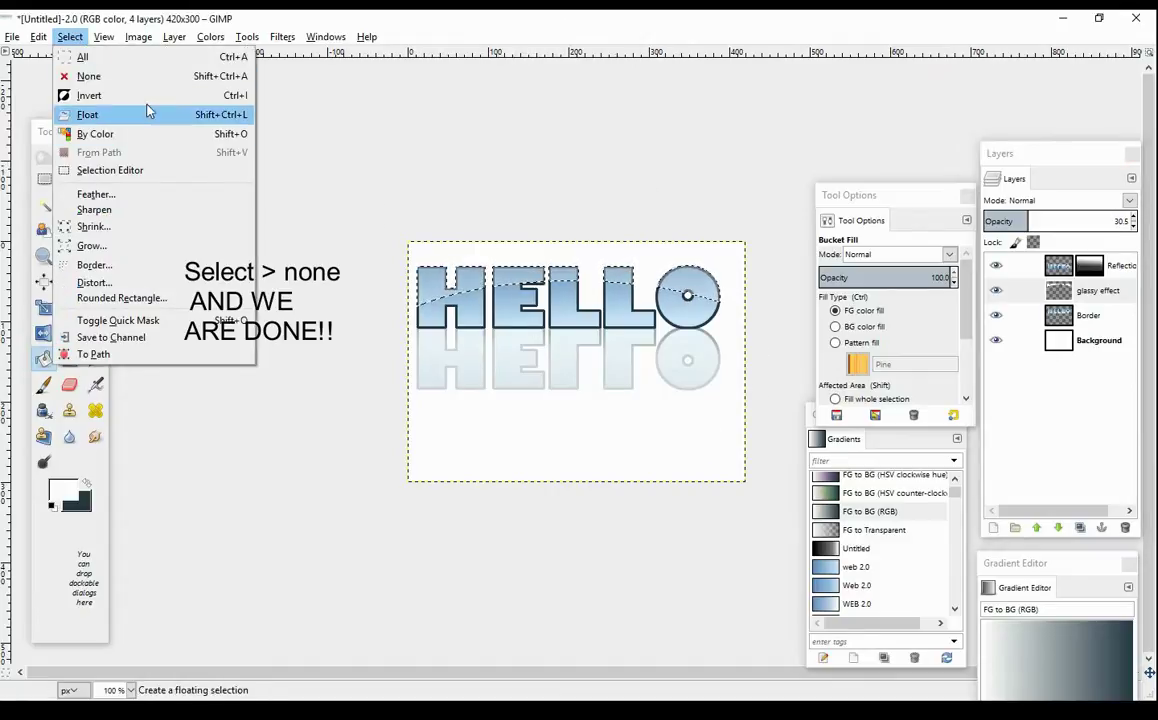
pyautogui.click(88, 76)
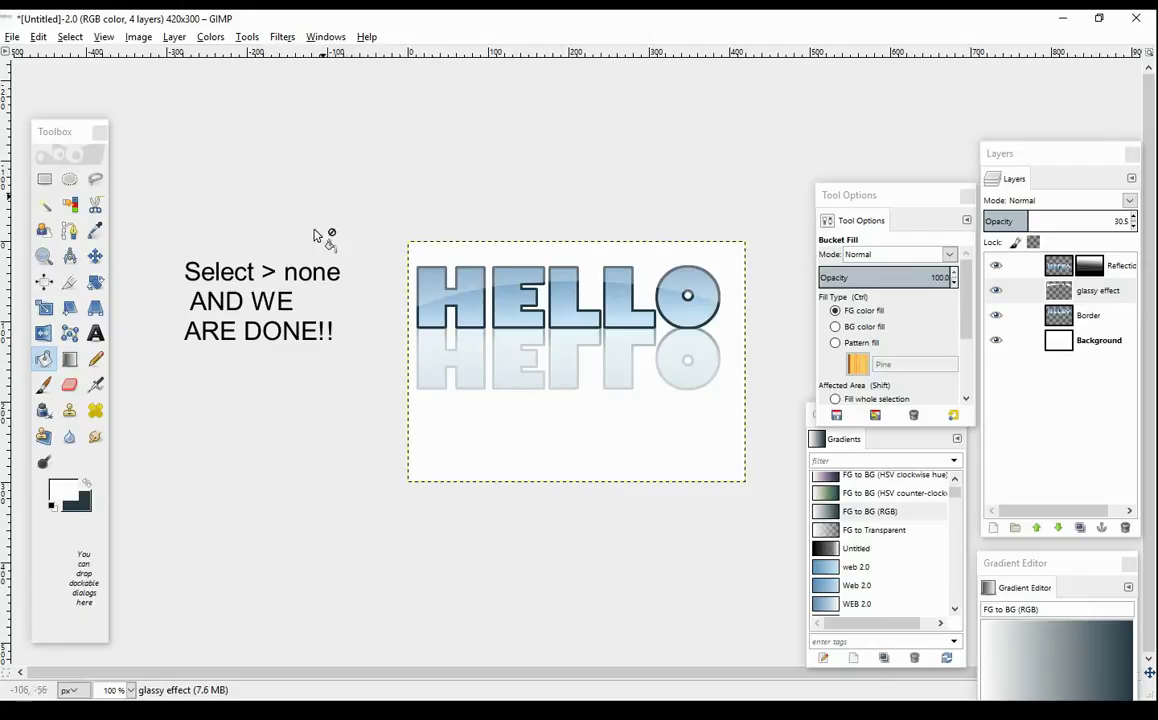